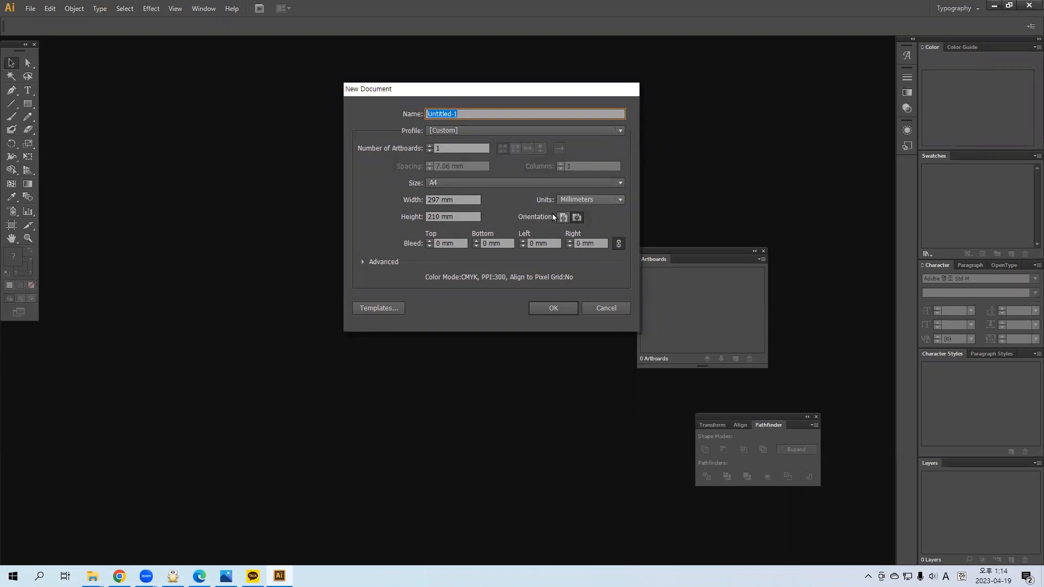
pyautogui.click(601, 202)
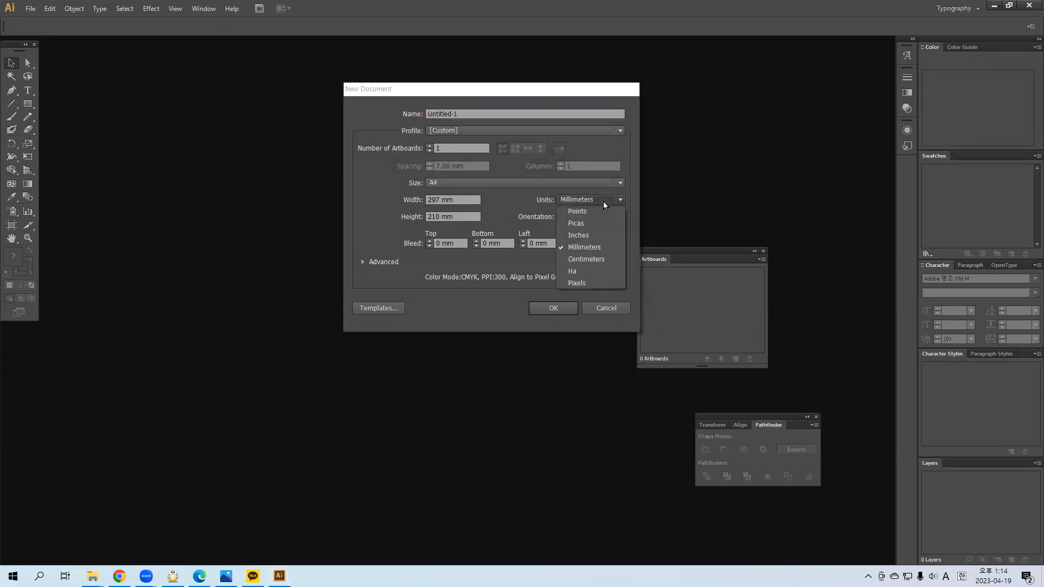
pyautogui.click(587, 259)
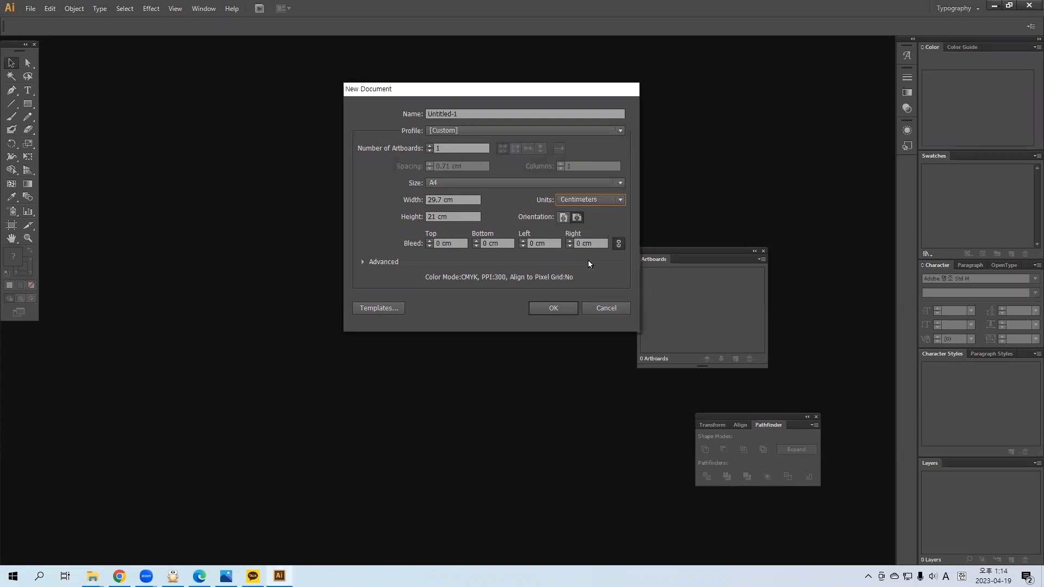
pyautogui.click(604, 203)
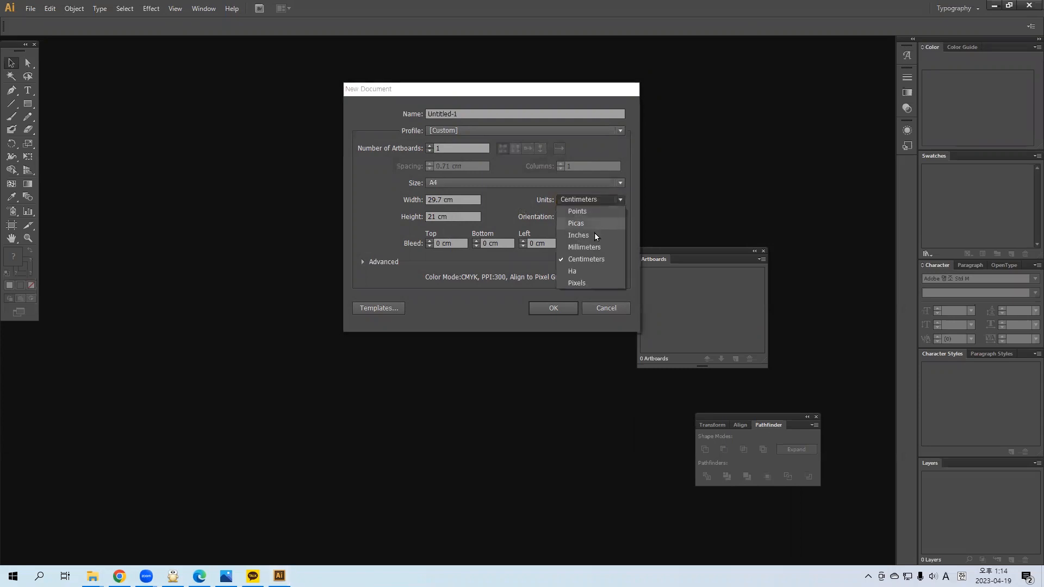
pyautogui.click(592, 246)
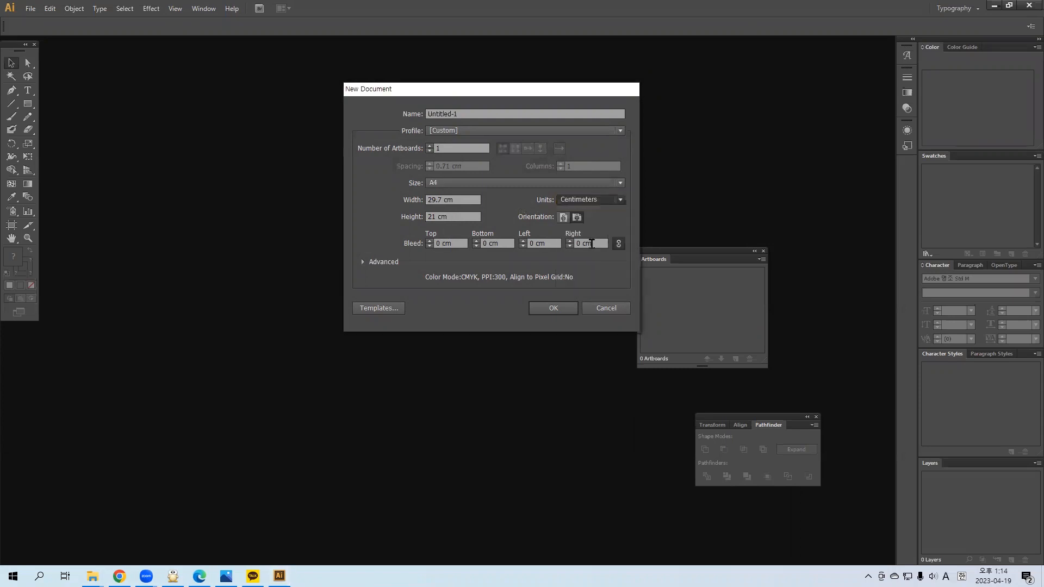
# Set the new document's units to Centimeters, with a width of 500 cm and a height of 90 cm.
pyautogui.click(608, 199)
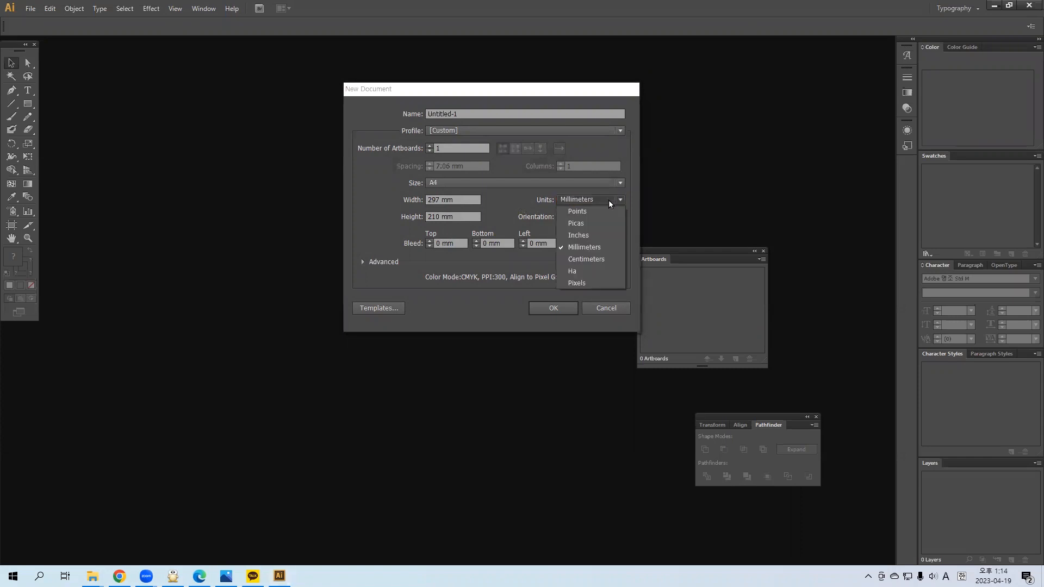
pyautogui.click(597, 256)
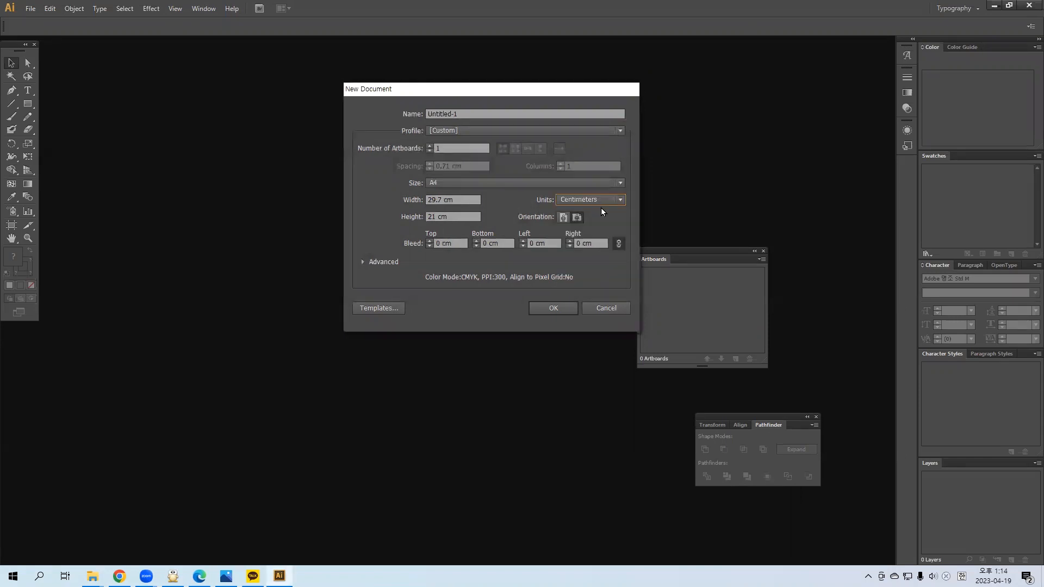
pyautogui.click(466, 200)
pyautogui.write('500')
pyautogui.press('Tab')
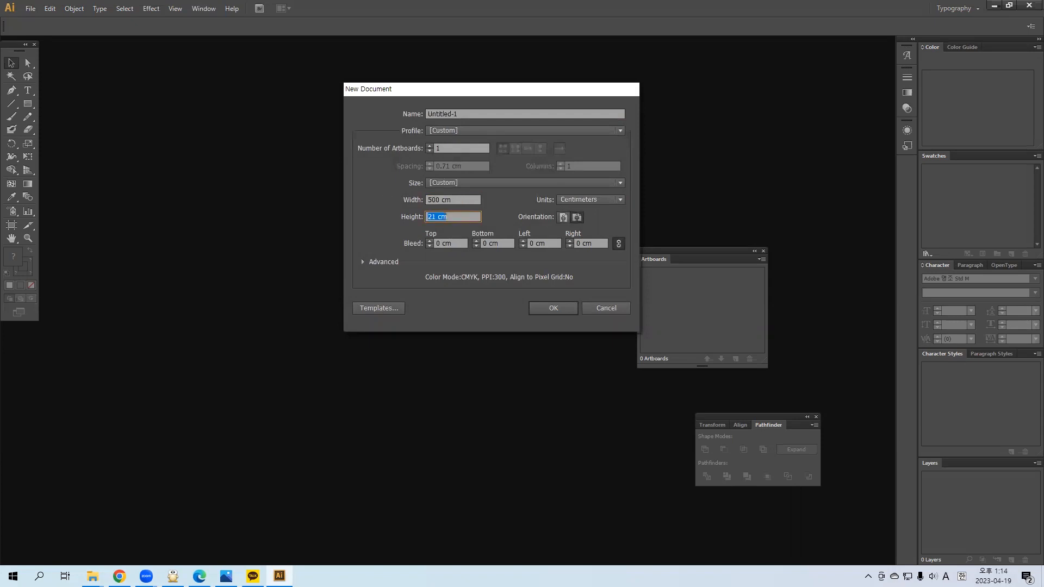
pyautogui.write('90')
pyautogui.write('cm')
pyautogui.press('Return')
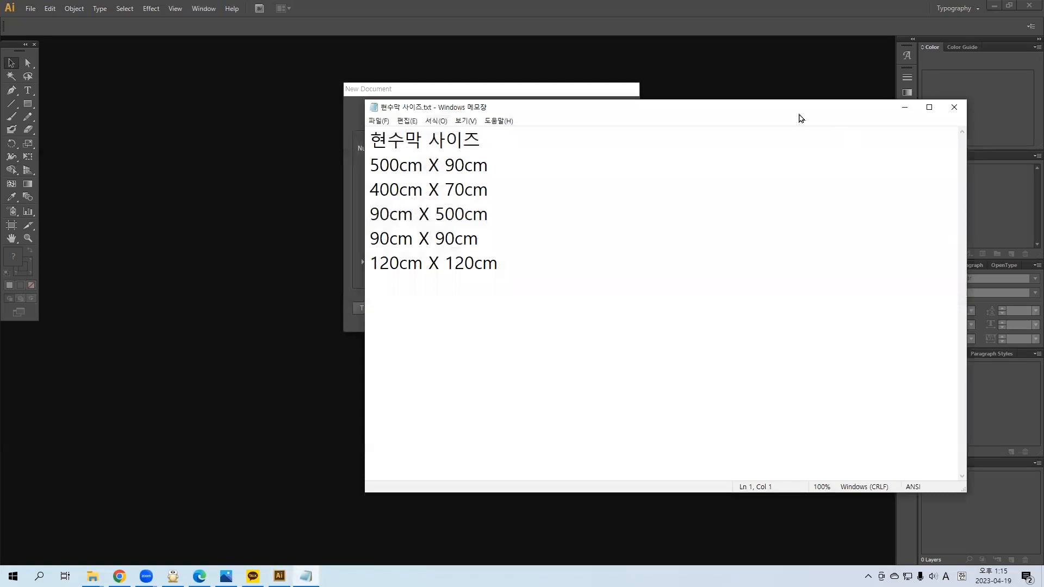
# Create the document with the entered settings and move the Artboards panel below the middle of the workspace.
pyautogui.click(904, 107)
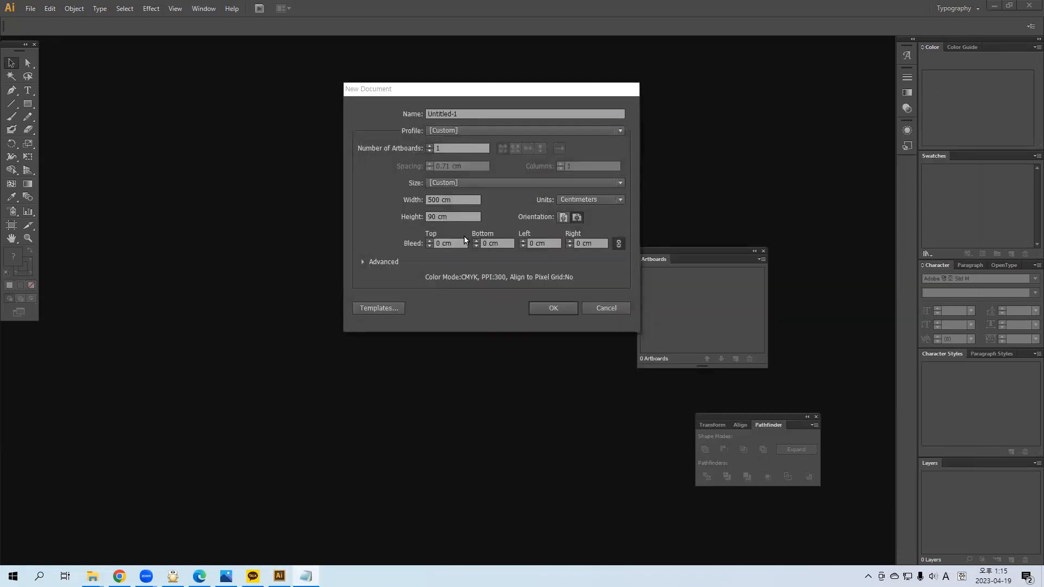
pyautogui.click(545, 306)
pyautogui.moveTo(693, 250); pyautogui.dragTo(780, 389)
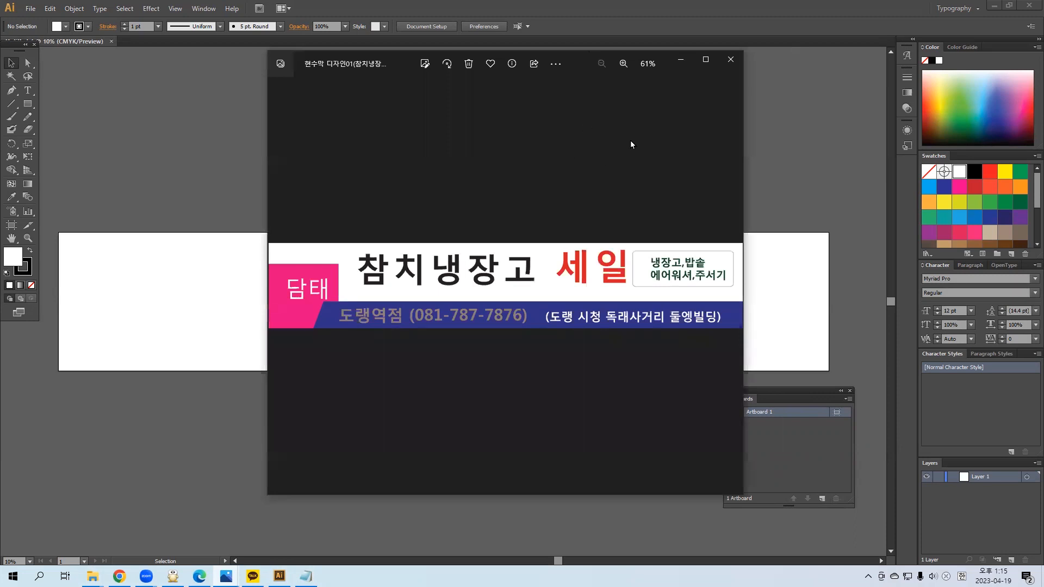
# Capture the banner design from the image viewer, copy the capture to the clipboard, and close both windows.
pyautogui.hotkey('ctrl', 'shift', 'c')
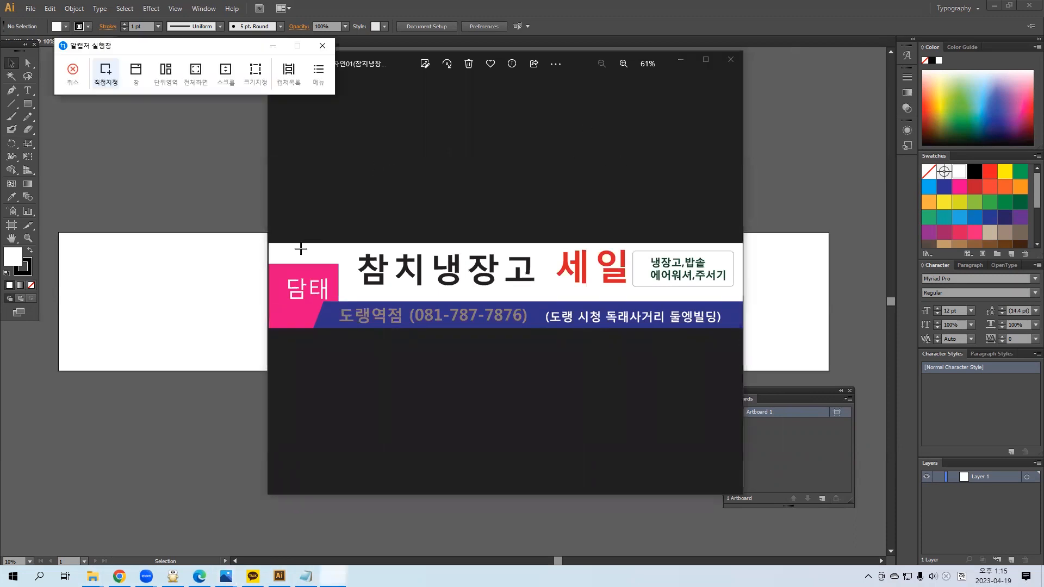
pyautogui.moveTo(267, 242); pyautogui.dragTo(742, 320)
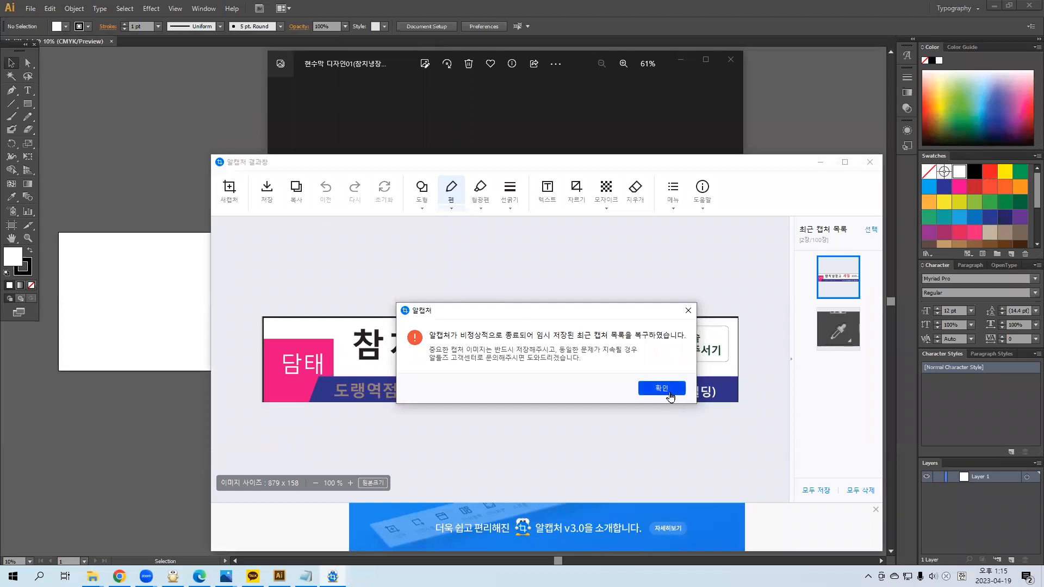
pyautogui.click(688, 311)
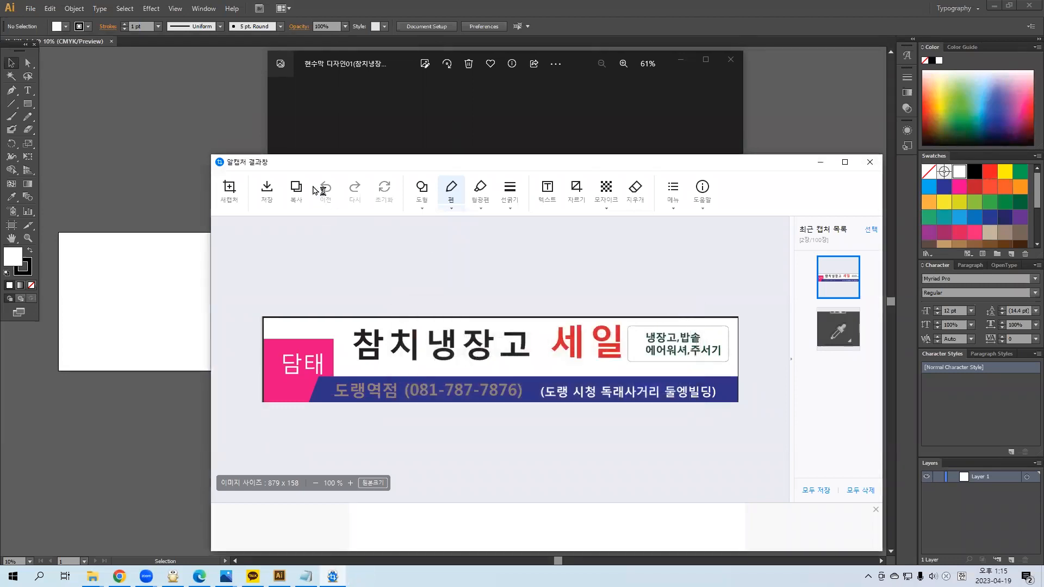
pyautogui.click(295, 189)
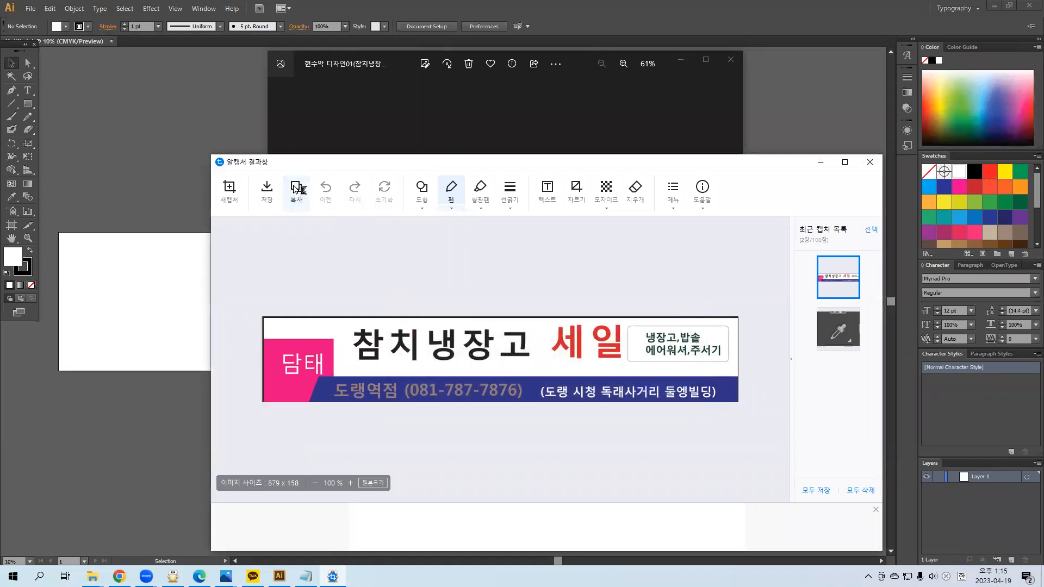
pyautogui.click(870, 162)
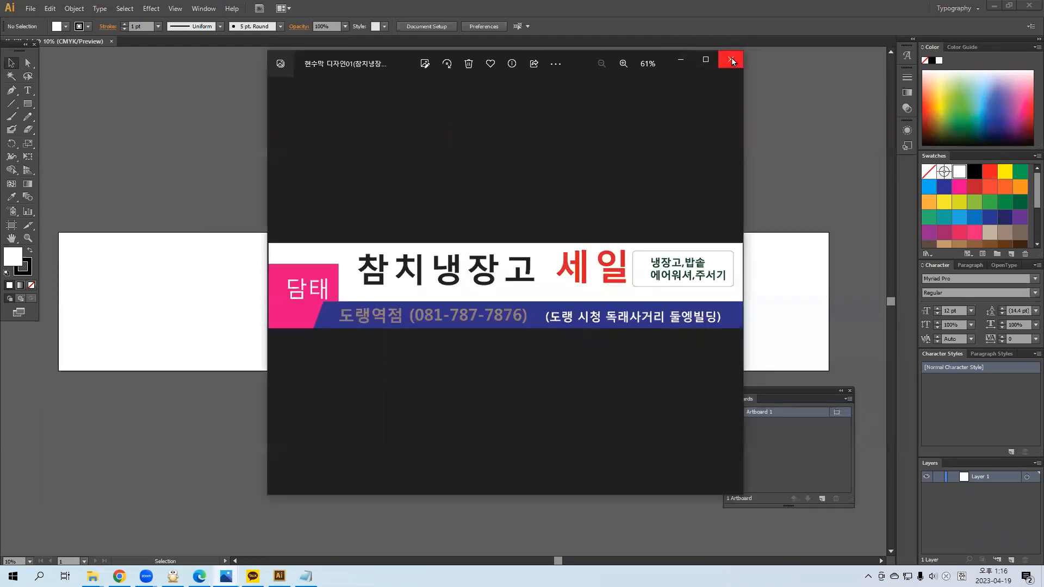
pyautogui.click(731, 60)
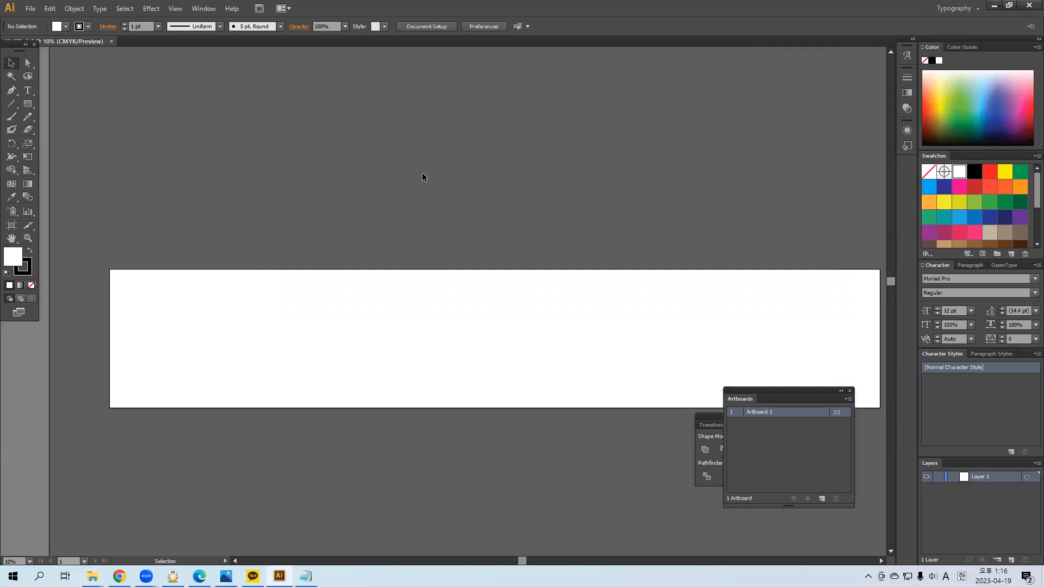
# Paste the captured banner, move it above the artboard, and enlarge it to about 441 cm wide.
pyautogui.hotkey('ctrl', 'v')
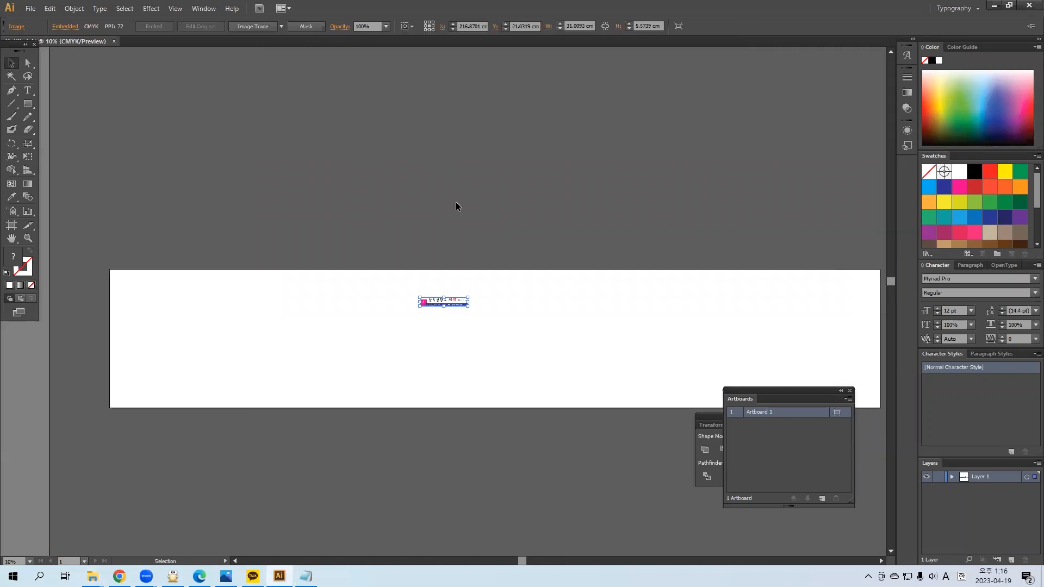
pyautogui.moveTo(454, 305); pyautogui.dragTo(463, 170)
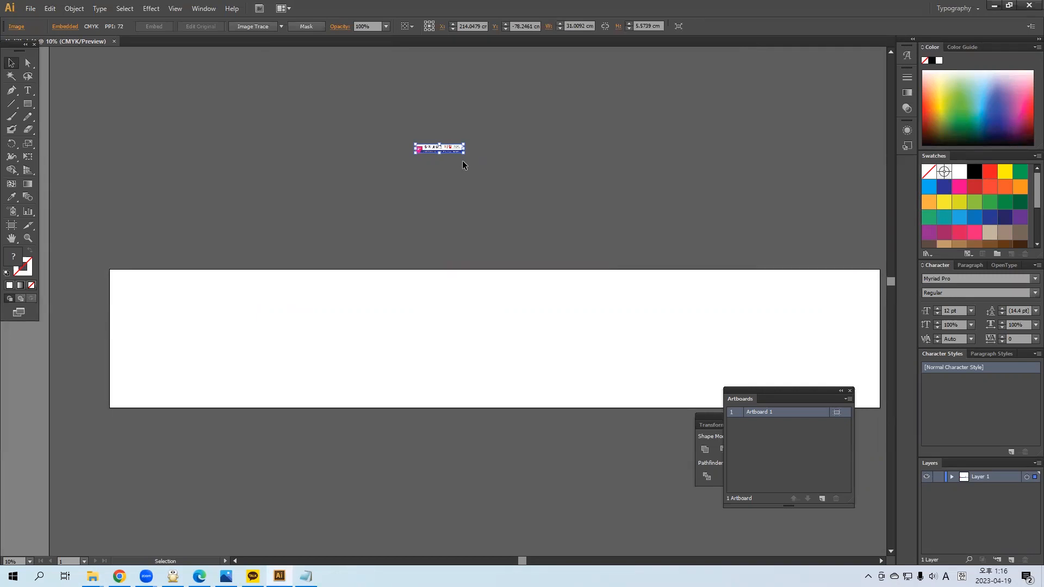
pyautogui.moveTo(464, 155); pyautogui.dragTo(770, 272)
pyautogui.moveTo(782, 209); pyautogui.dragTo(801, 288)
pyautogui.hscroll(3, 515, 190)
pyautogui.moveTo(474, 176); pyautogui.dragTo(523, 142)
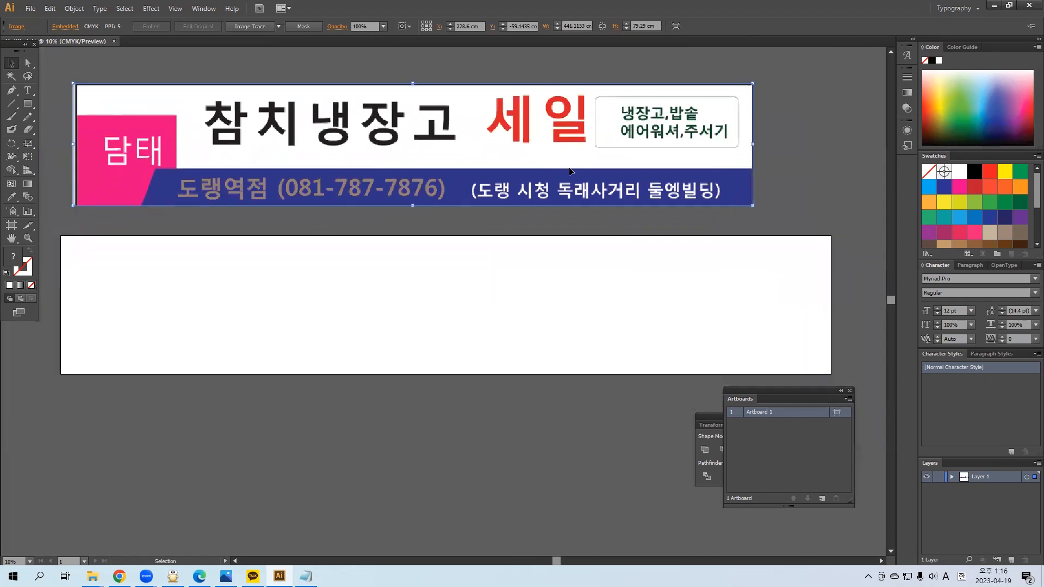
# Enlarge the reference banner to about 500 cm wide and align it directly above the artboard.
pyautogui.moveTo(755, 212); pyautogui.dragTo(843, 243)
pyautogui.moveTo(529, 305); pyautogui.dragTo(558, 338)
pyautogui.moveTo(522, 173); pyautogui.dragTo(509, 173)
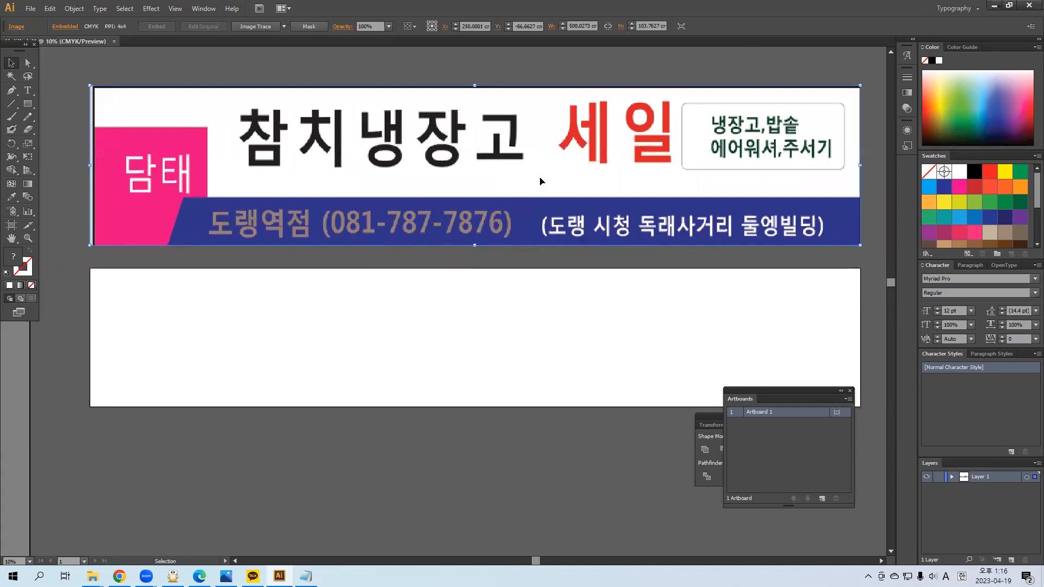
# Deselect the reference banner and set the fill color to black.
pyautogui.click(465, 305)
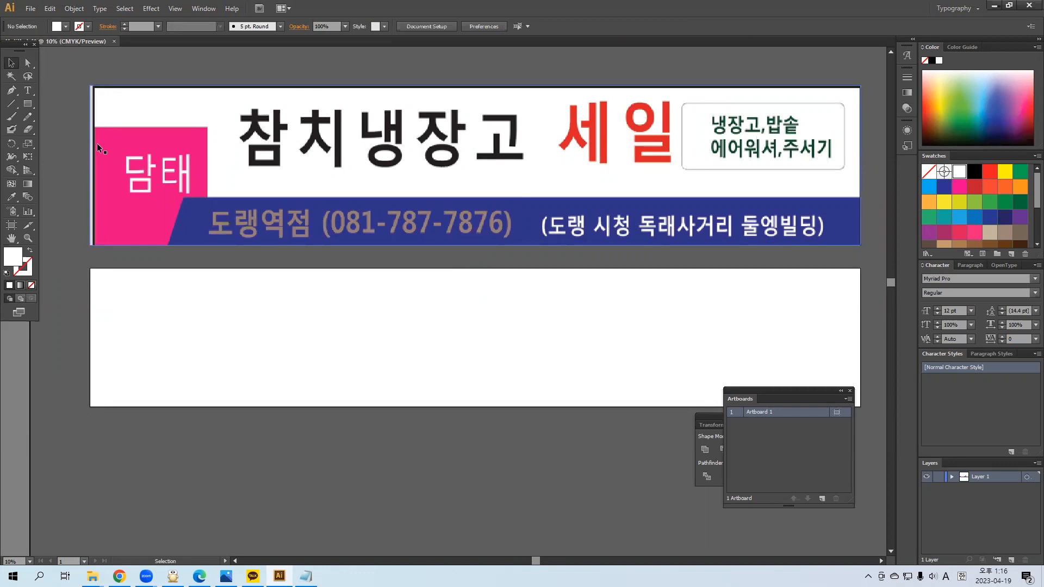
pyautogui.click(58, 27)
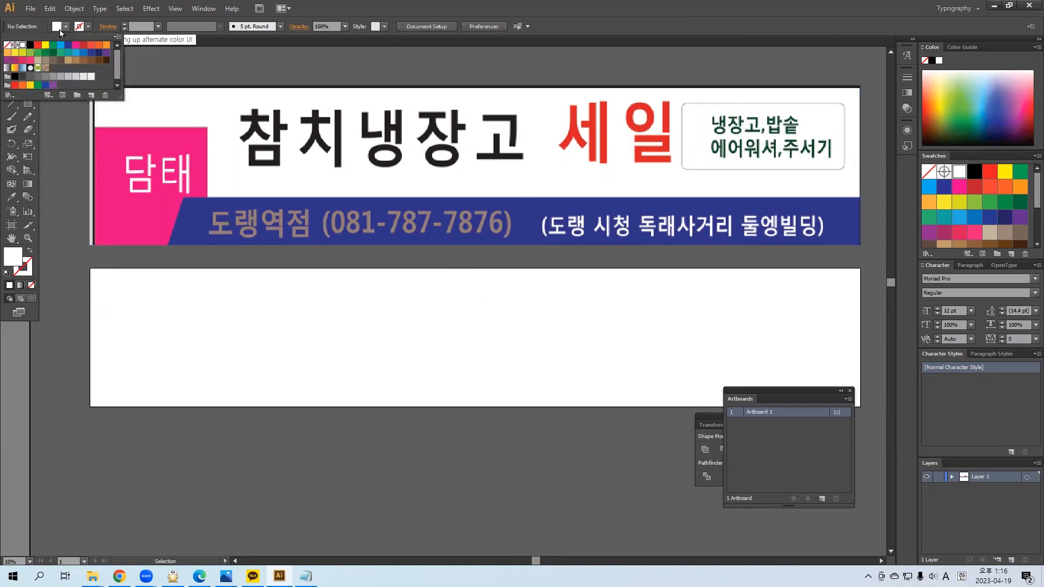
pyautogui.click(30, 45)
pyautogui.click(30, 92)
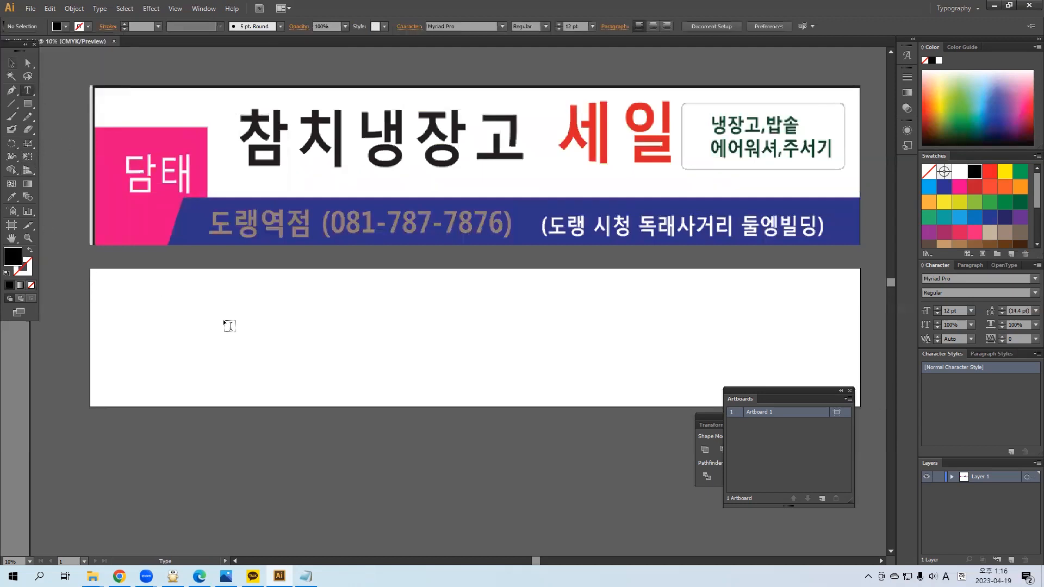
pyautogui.click(229, 307)
pyautogui.write('c')
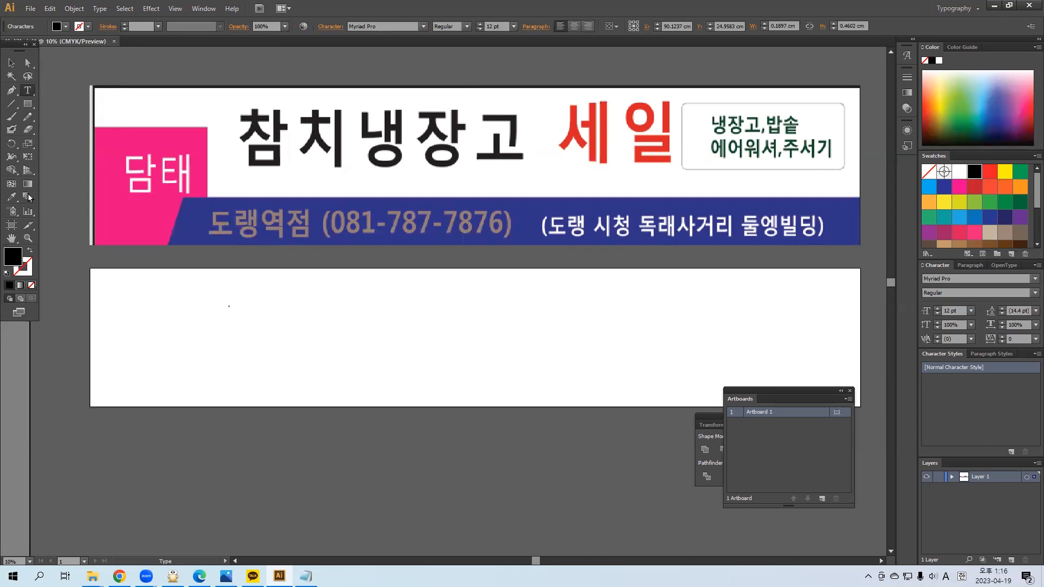
pyautogui.click(11, 63)
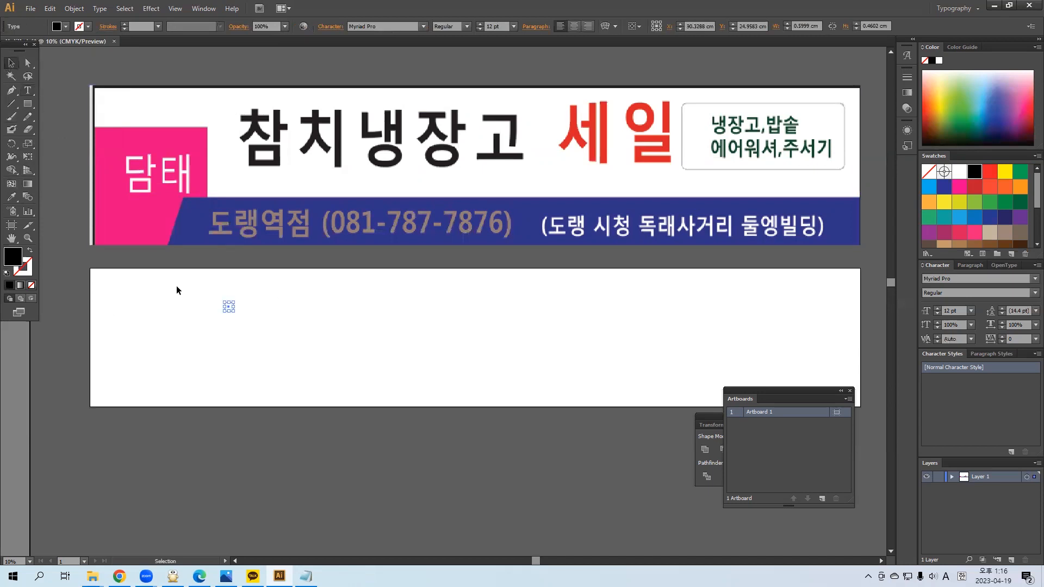
pyautogui.click(107, 274)
# Set the font size for new text to 500 pt with the Type tool.
pyautogui.click(27, 90)
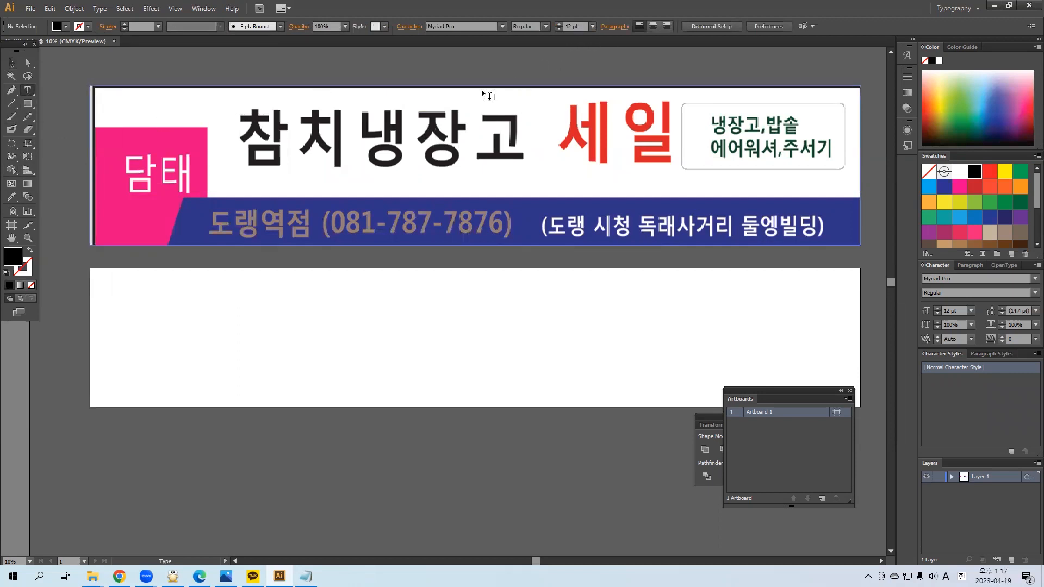
pyautogui.click(579, 26)
pyautogui.write('500')
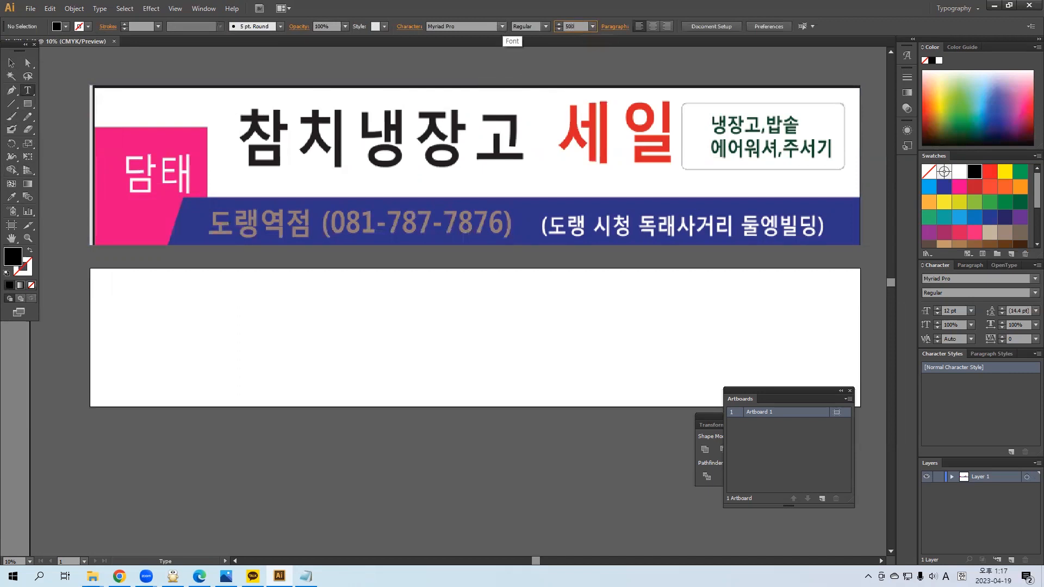
pyautogui.press('Return')
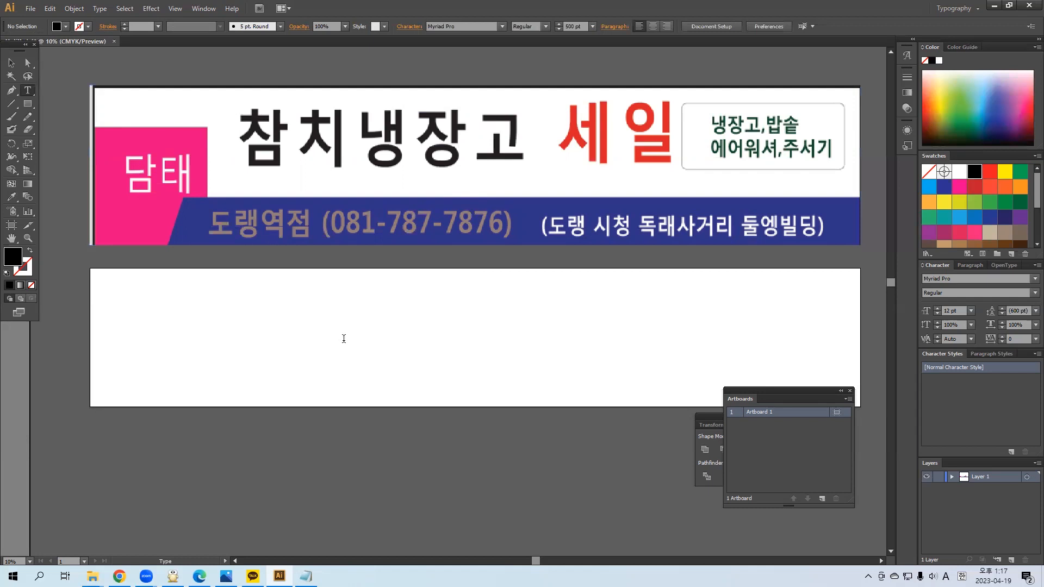
# Add the Korean headline text "참치냉장고" near the middle of the artboard.
pyautogui.click(346, 345)
pyautogui.write('cka')
pyautogui.press('BackSpace')
pyautogui.press('BackSpace')
pyautogui.press('BackSpace')
pyautogui.press('Hangul')
pyautogui.write('참')
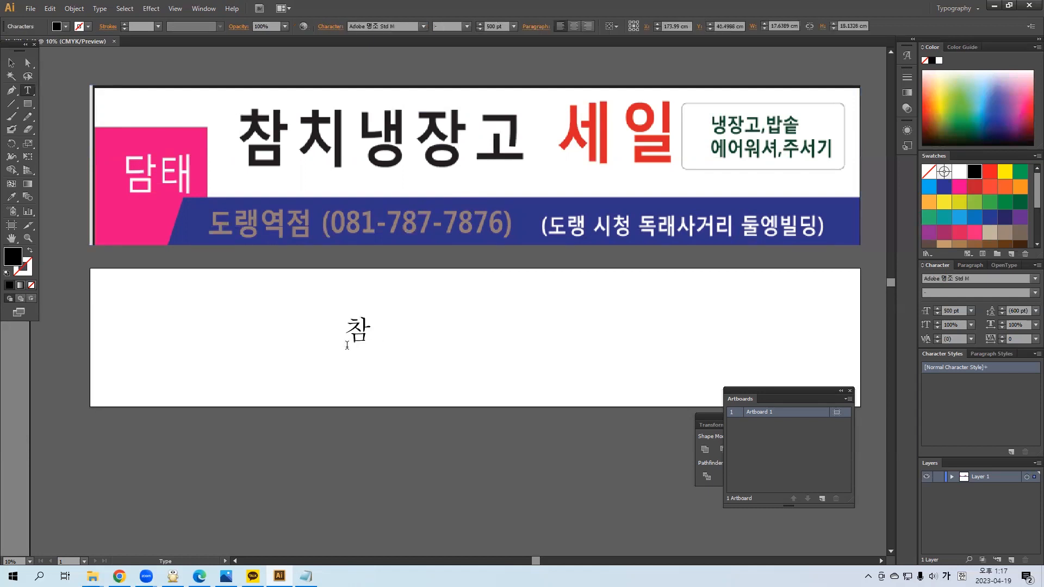
pyautogui.write('치냉장고')
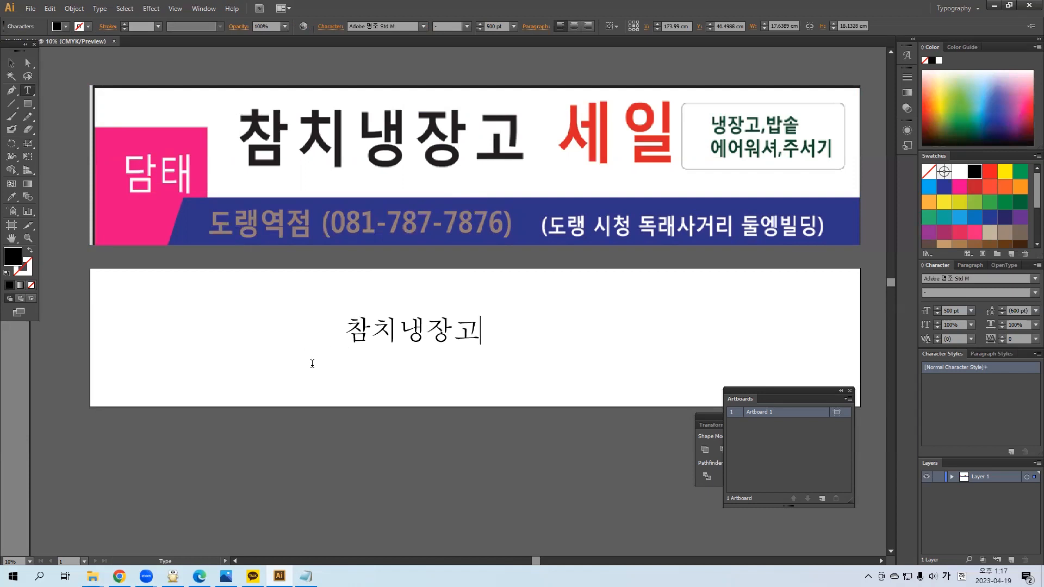
# Set the font size of the whole "참치냉장고" headline to 1000 pt.
pyautogui.moveTo(341, 335); pyautogui.dragTo(510, 329)
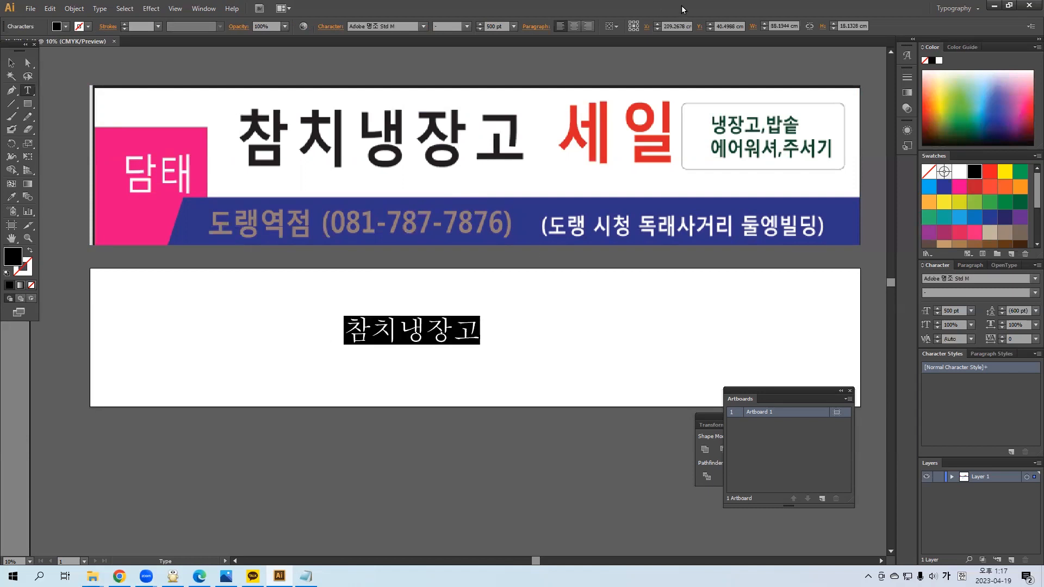
pyautogui.click(492, 26)
pyautogui.write('1000')
pyautogui.press('Return')
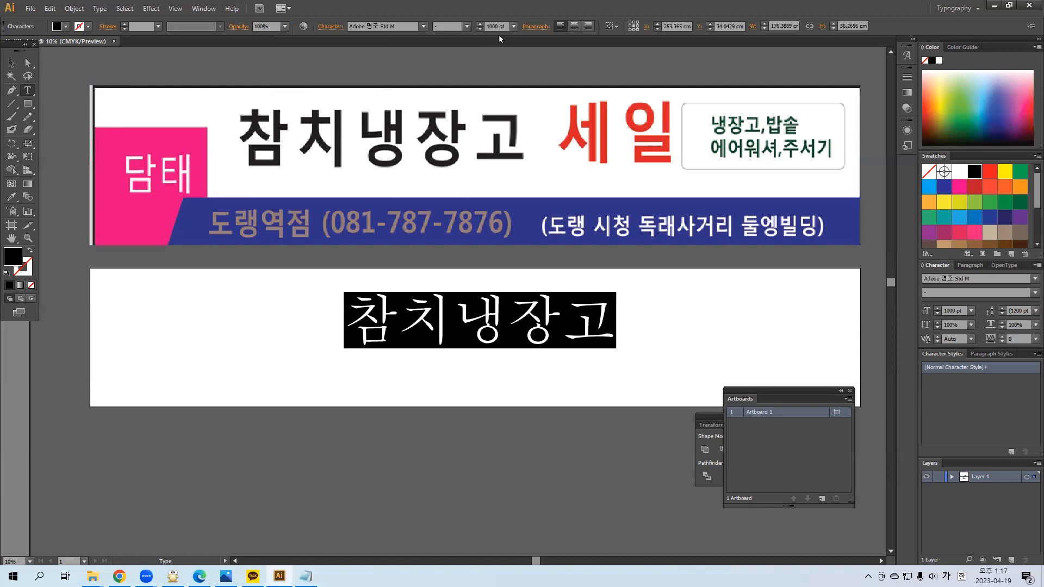
# Change the headline's font to 배달의민족 도현.
pyautogui.click(365, 23)
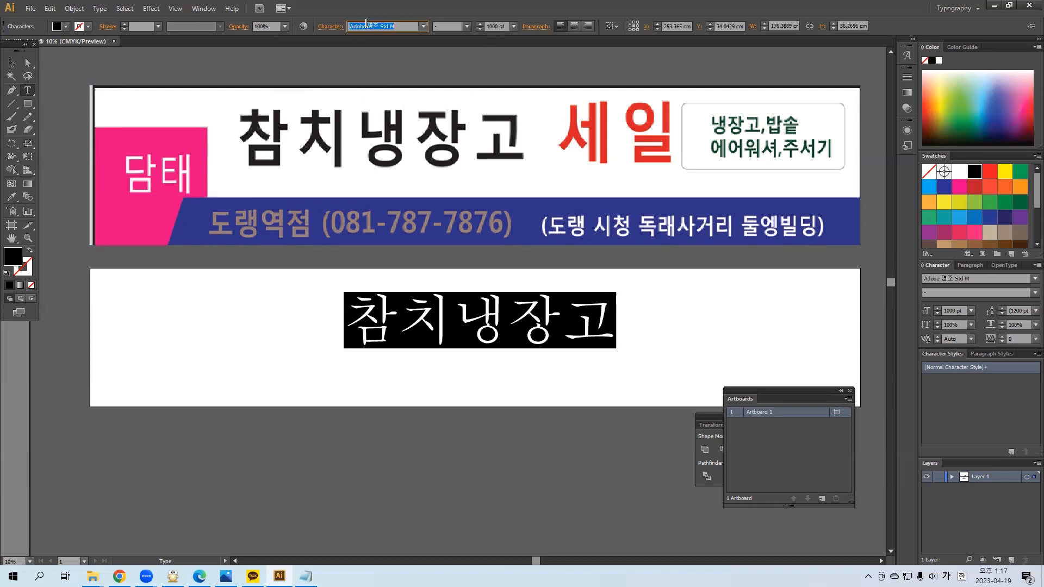
pyautogui.press('Down')
pyautogui.press('Down')
pyautogui.press('Down')
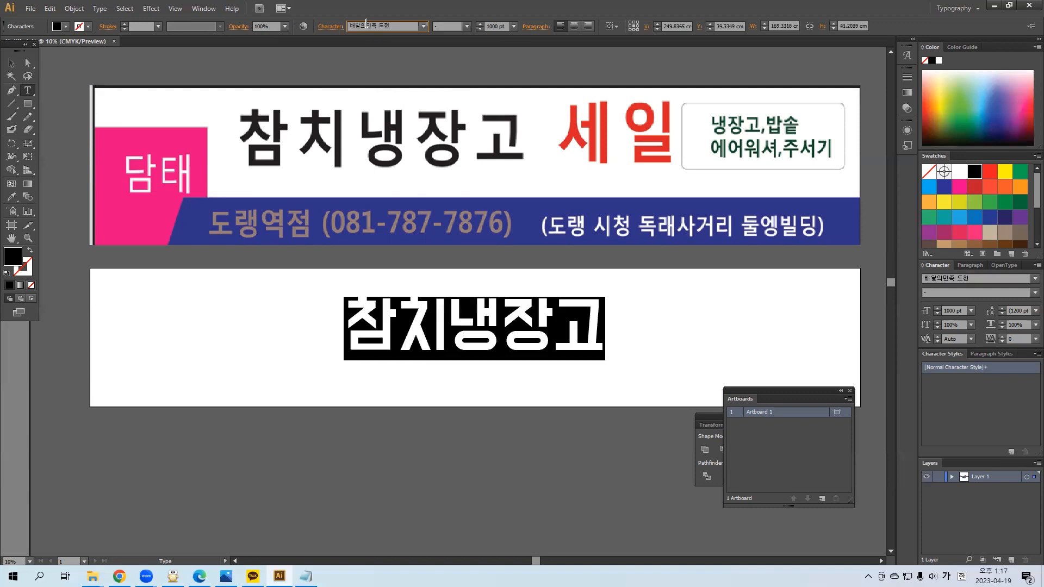
# Move the "참치냉장고" headline to the artboard's upper edge, aligned under the matching reference text, and reactivate the Type tool.
pyautogui.click(9, 64)
pyautogui.moveTo(454, 326); pyautogui.dragTo(347, 307)
pyautogui.click(27, 90)
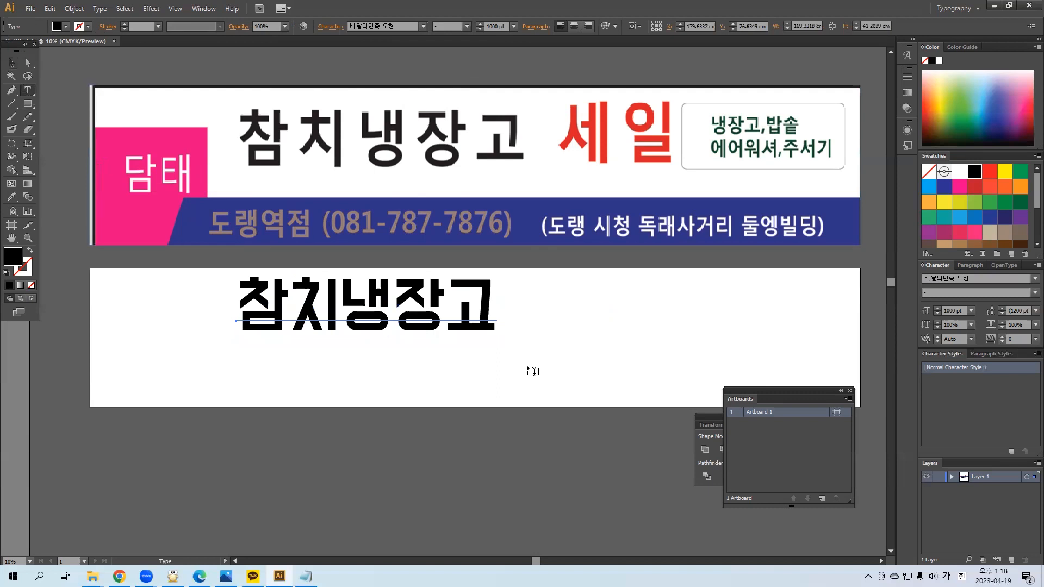
# Add the text "세일" on the artboard to the right of the "참치냉장고" headline.
pyautogui.click(533, 321)
pyautogui.write('세일')
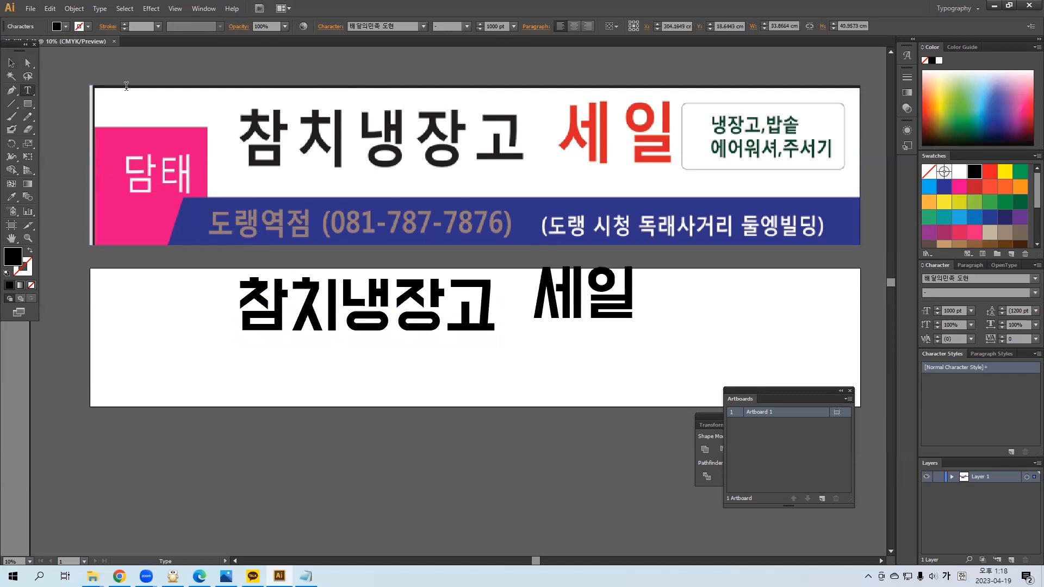
pyautogui.click(11, 64)
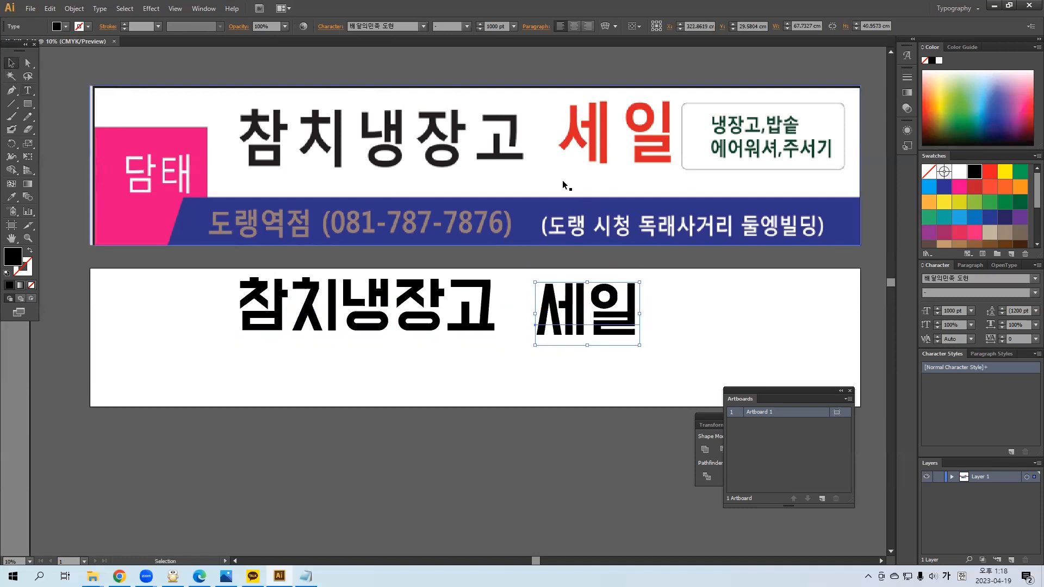
# Try a font size of 1200 pt on the "세일" text.
pyautogui.click(503, 28)
pyautogui.write('1200')
pyautogui.press('Return')
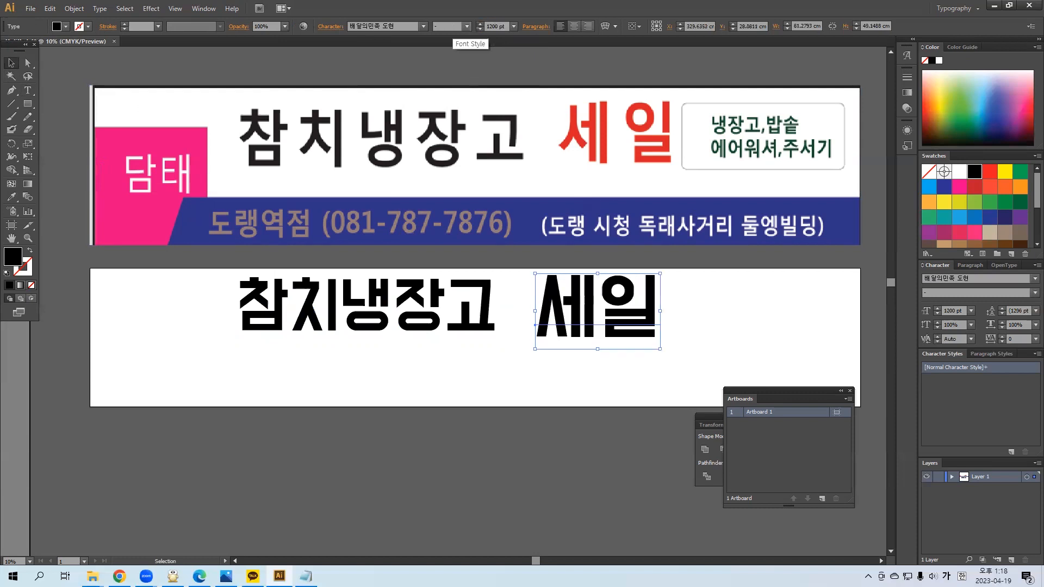
# Fill the "세일" text with red and set its font size to 1100 pt.
pyautogui.click(57, 26)
pyautogui.click(37, 45)
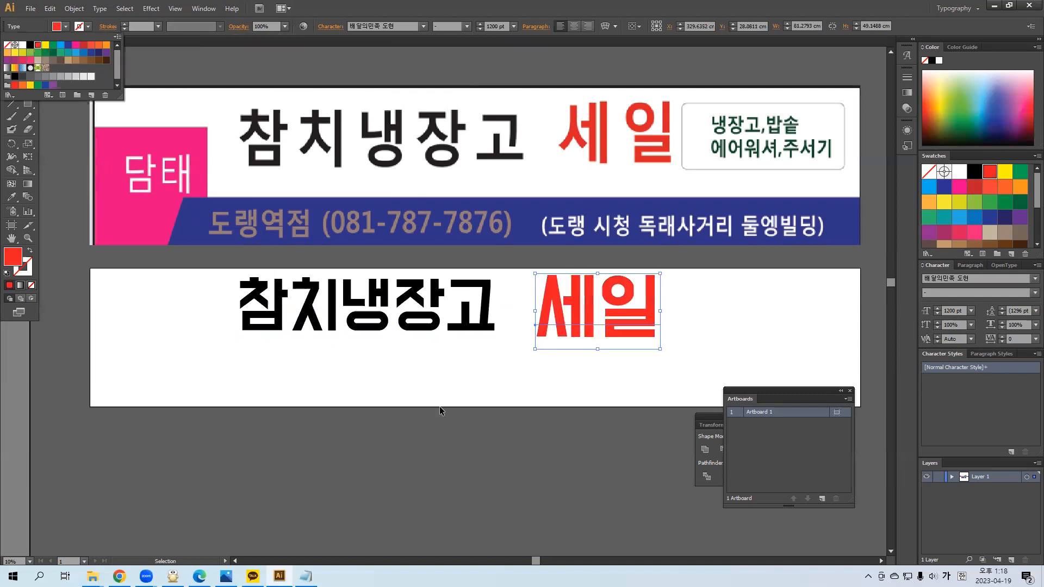
pyautogui.click(500, 26)
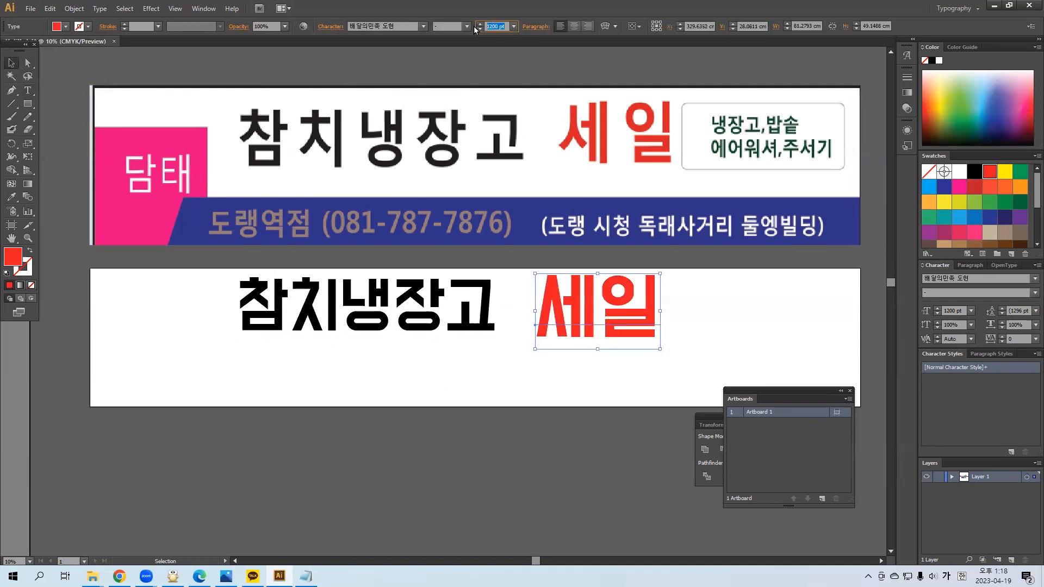
pyautogui.write('1100')
pyautogui.press('Return')
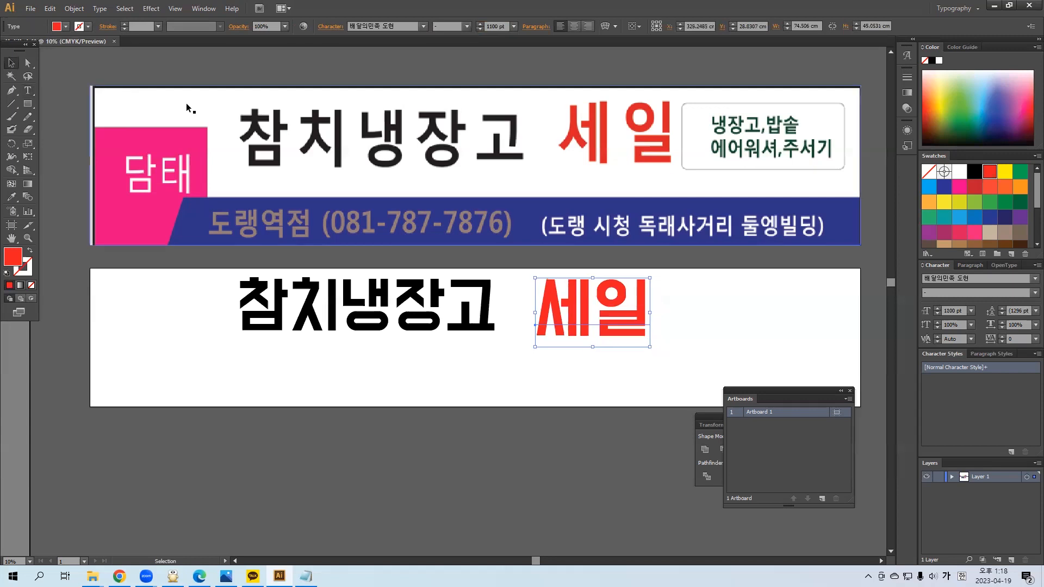
# Position the "참치냉장고" headline and the red "세일" text side by side along the artboard's upper edge with a narrow gap.
pyautogui.click(9, 64)
pyautogui.moveTo(637, 309); pyautogui.dragTo(634, 303)
pyautogui.moveTo(456, 319); pyautogui.dragTo(462, 319)
pyautogui.moveTo(618, 318); pyautogui.dragTo(632, 320)
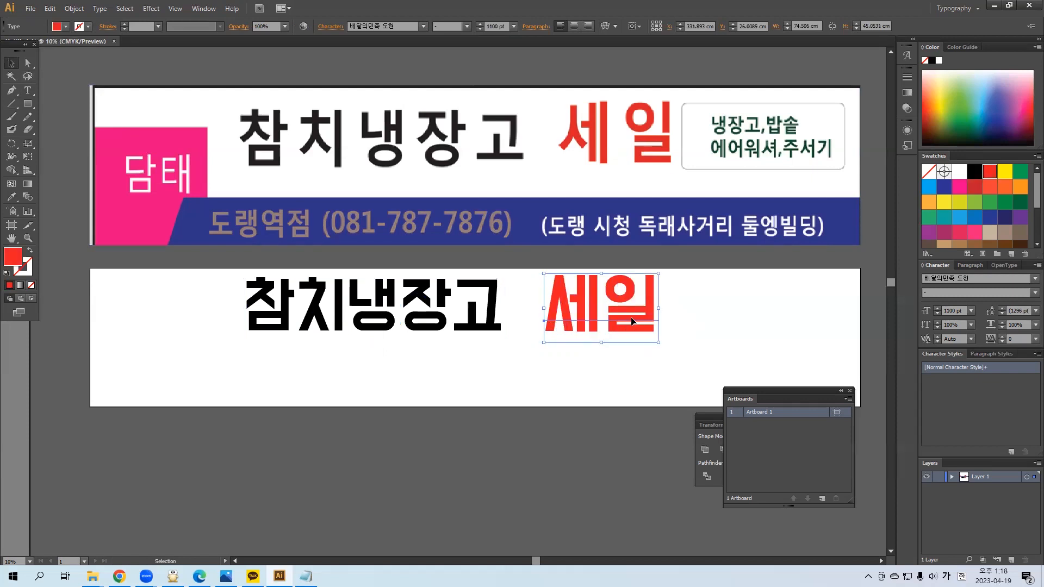
pyautogui.moveTo(768, 397); pyautogui.dragTo(780, 432)
pyautogui.moveTo(402, 315); pyautogui.dragTo(386, 315)
pyautogui.moveTo(600, 308); pyautogui.dragTo(565, 307)
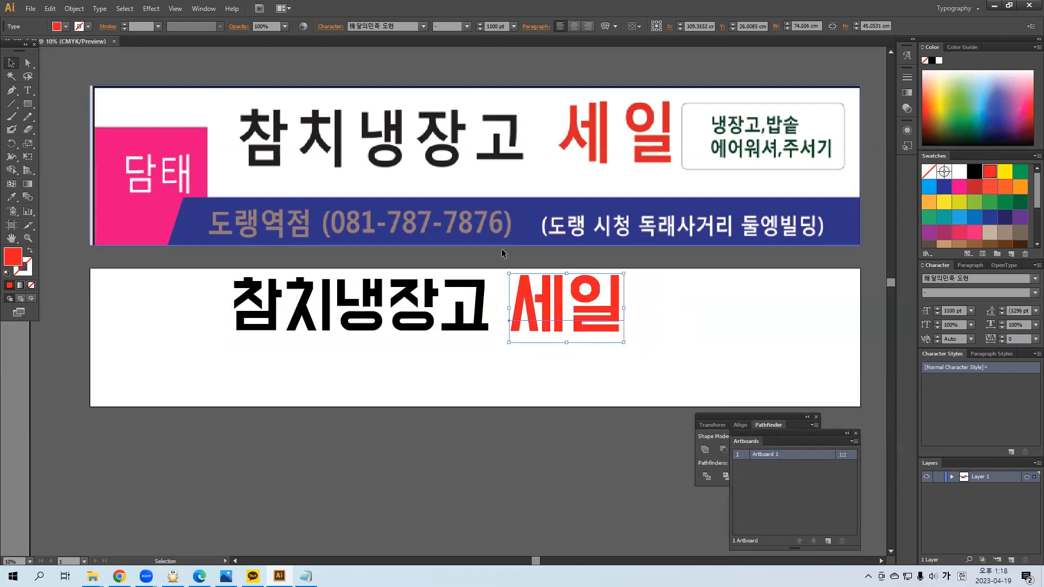
# Draw a rounded rectangle about 108 x 42 cm to the right of "세일", with a white fill and a dark green stroke.
pyautogui.moveTo(30, 103); pyautogui.dragTo(63, 116)
pyautogui.moveTo(668, 283); pyautogui.dragTo(834, 347)
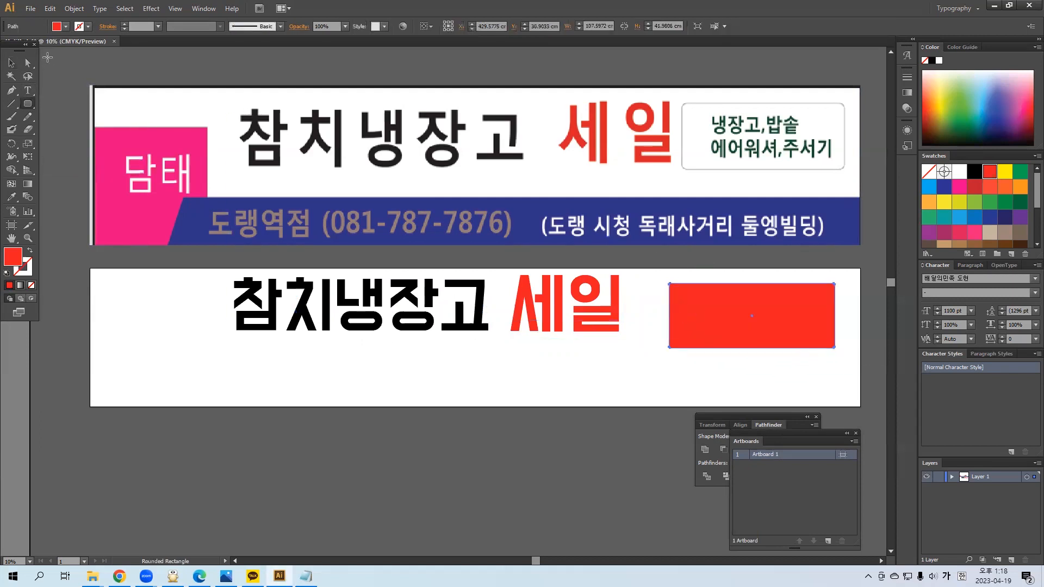
pyautogui.click(65, 26)
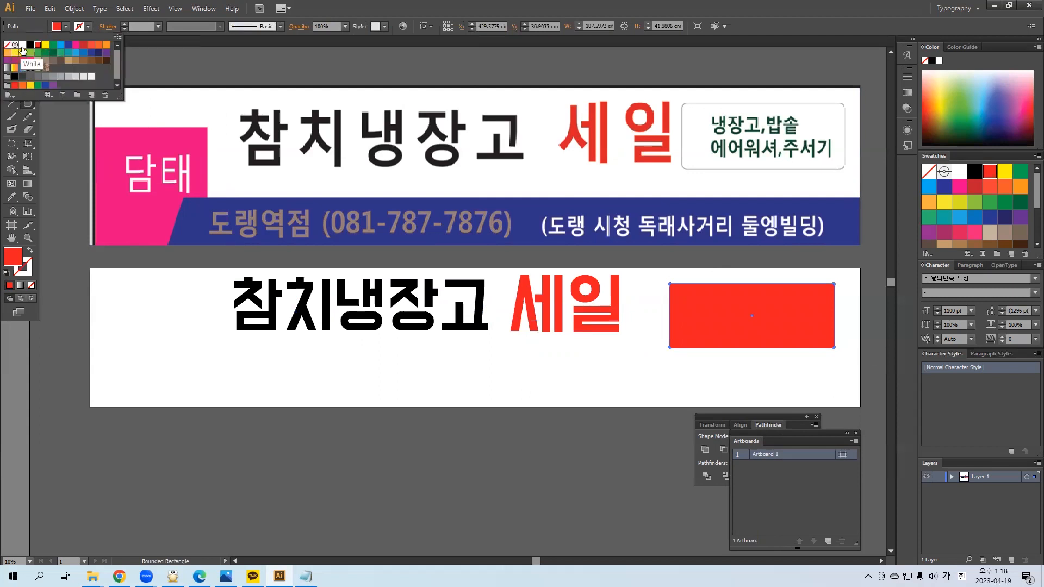
pyautogui.click(22, 45)
pyautogui.click(87, 26)
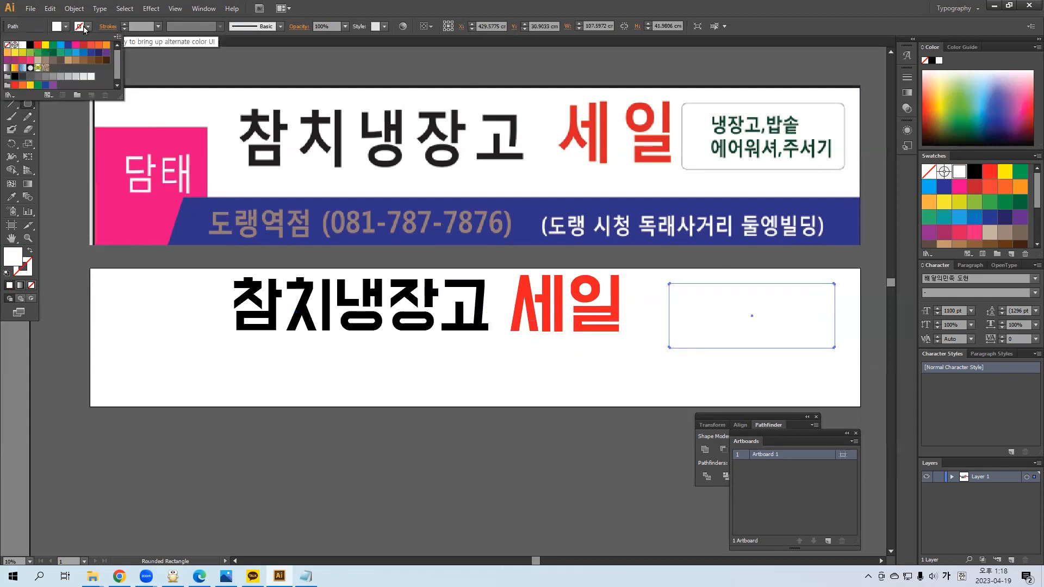
pyautogui.click(52, 54)
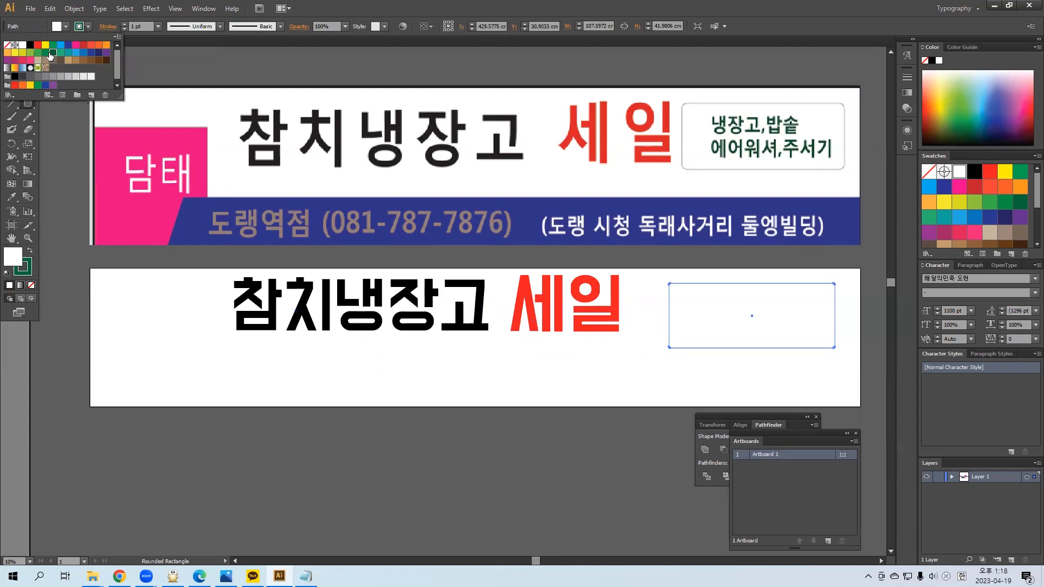
# Try stroke weights of 100 pt, 50 pt and 20 pt on the rounded rectangle.
pyautogui.click(12, 62)
pyautogui.click(629, 336)
pyautogui.click(689, 334)
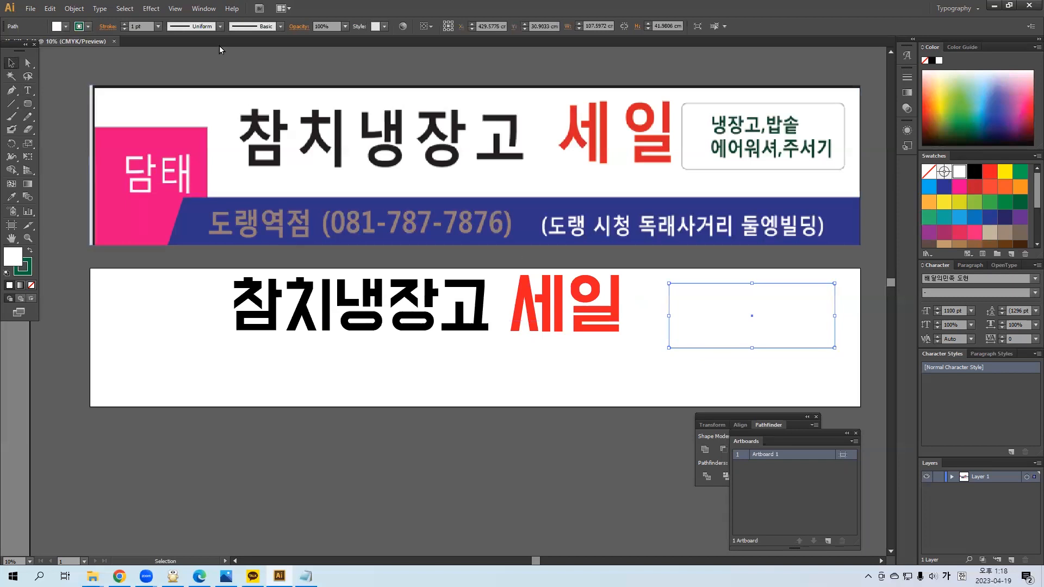
pyautogui.click(141, 25)
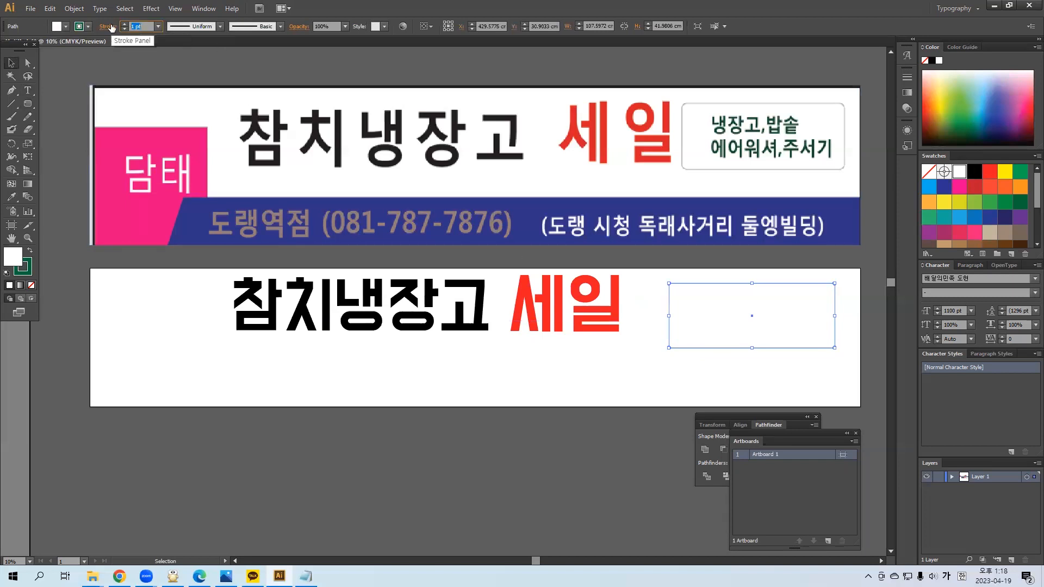
pyautogui.write('100')
pyautogui.press('Return')
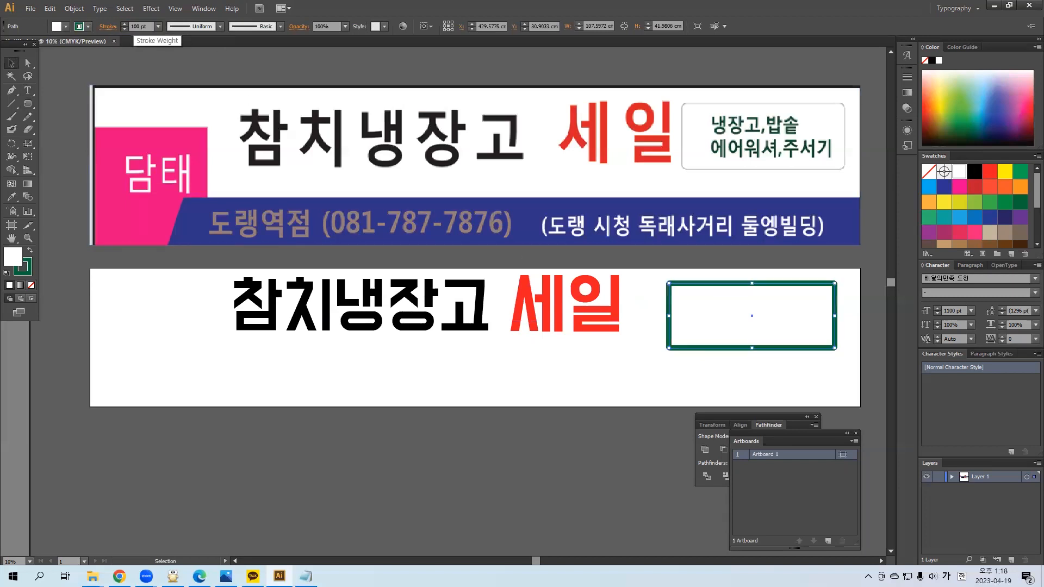
pyautogui.click(150, 26)
pyautogui.write('50')
pyautogui.press('Return')
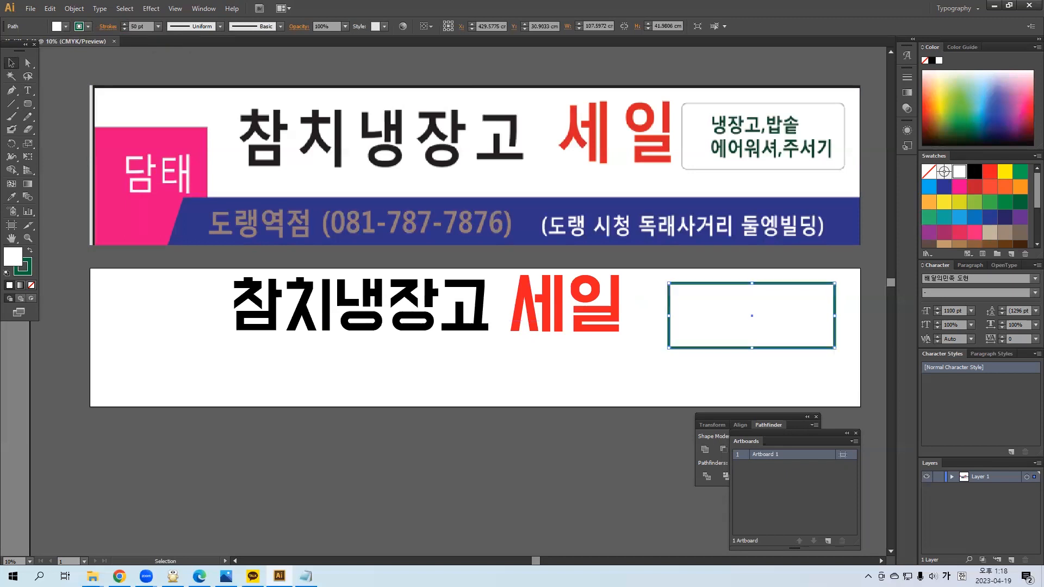
pyautogui.click(139, 26)
pyautogui.write('20')
pyautogui.press('Return')
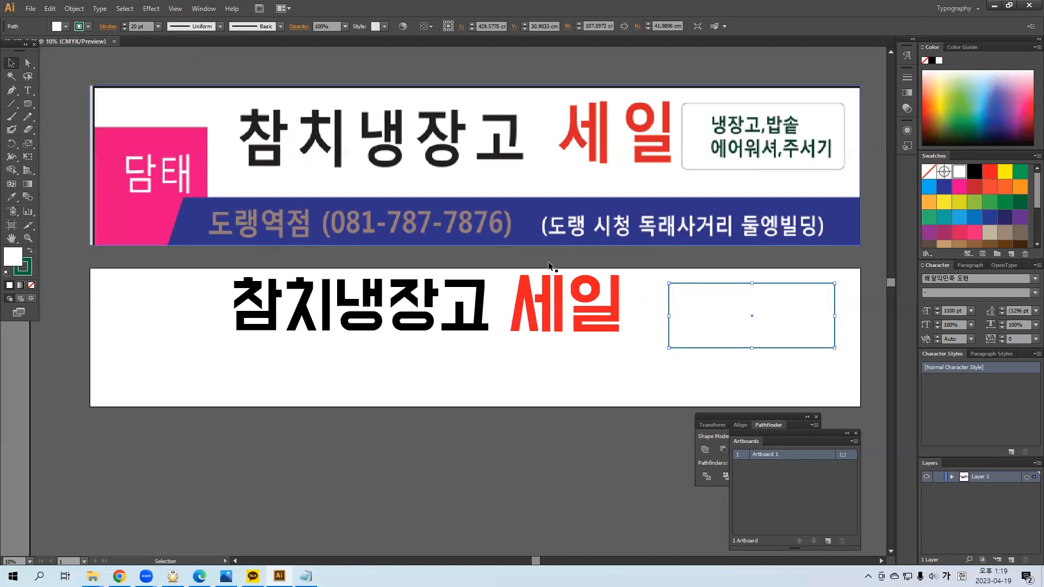
# Set the rounded rectangle's stroke weight to 10 pt and shift it slightly up and closer to the "세일" text.
pyautogui.click(657, 362)
pyautogui.moveTo(745, 348); pyautogui.dragTo(742, 342)
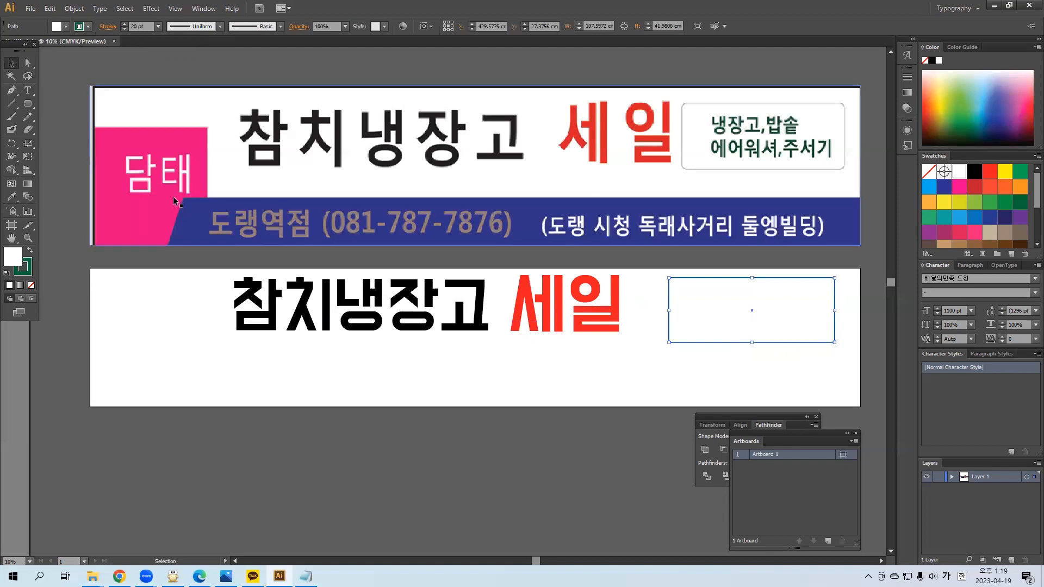
pyautogui.doubleClick(137, 27)
pyautogui.write('10')
pyautogui.press('Return')
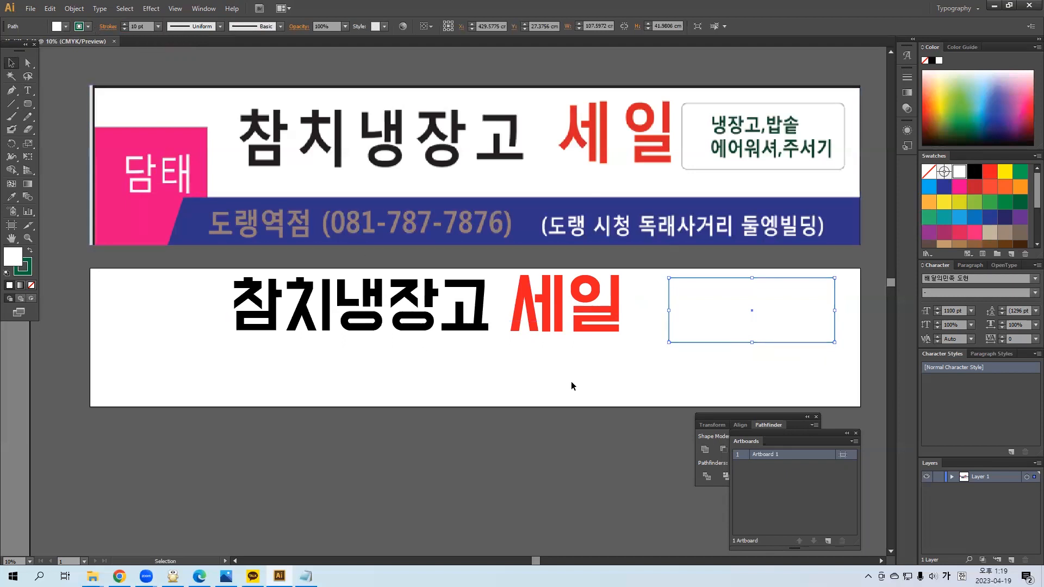
pyautogui.click(605, 380)
pyautogui.moveTo(716, 341); pyautogui.dragTo(708, 342)
pyautogui.click(687, 361)
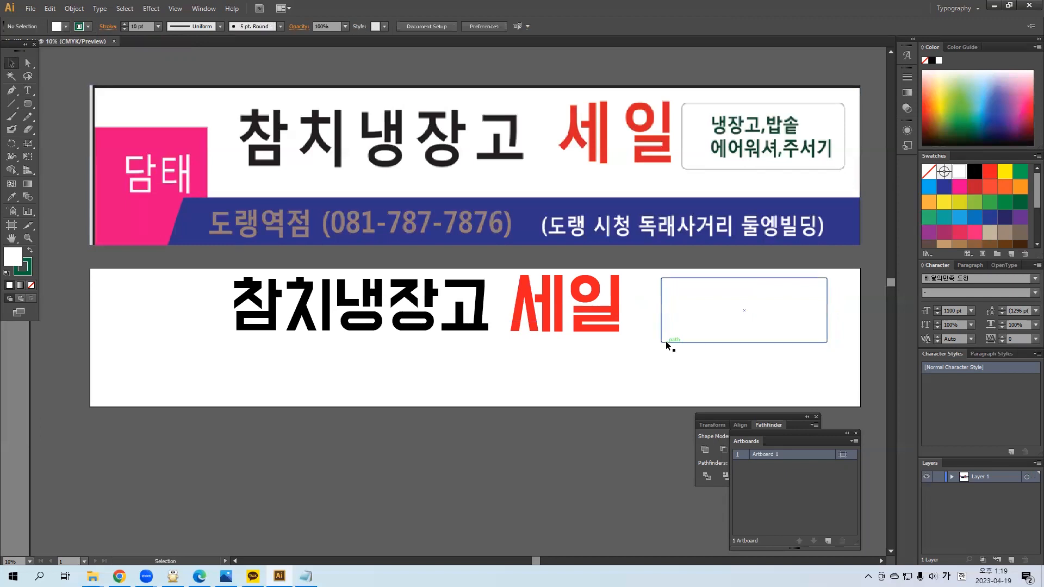
# Add a two-line text reading "냉장고,밥솥" and "에어워셔,주서기" on the artboard below the headline.
pyautogui.click(28, 89)
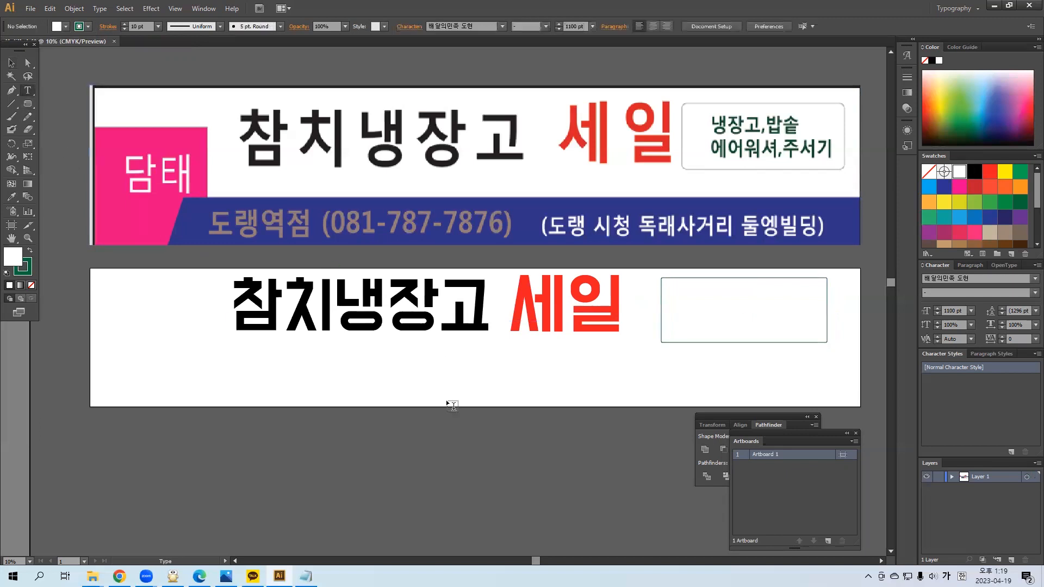
pyautogui.click(477, 359)
pyautogui.write('냉자오')
pyautogui.press('BackSpace')
pyautogui.press('BackSpace')
pyautogui.write('장고')
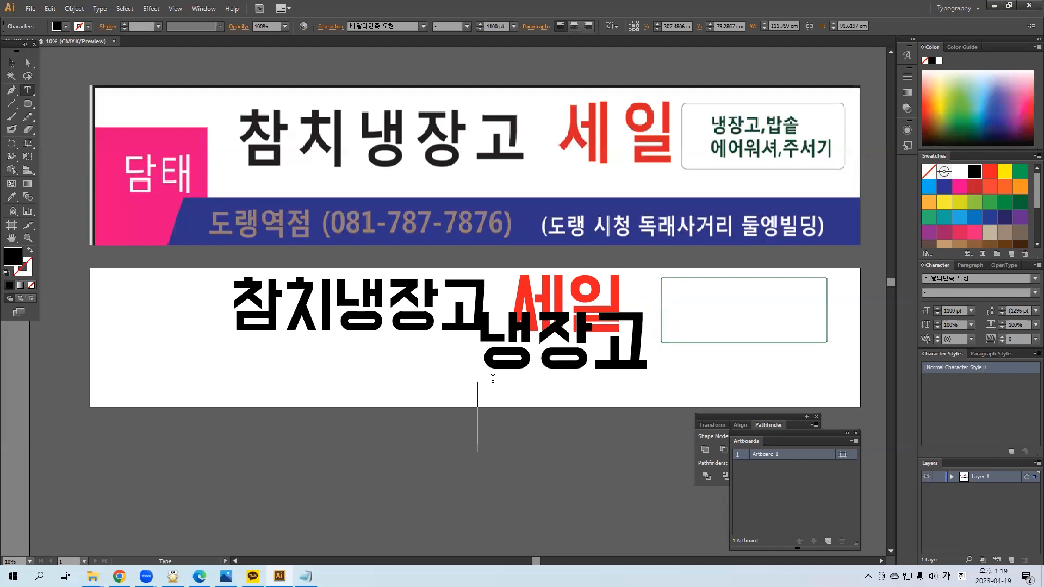
pyautogui.write(',바')
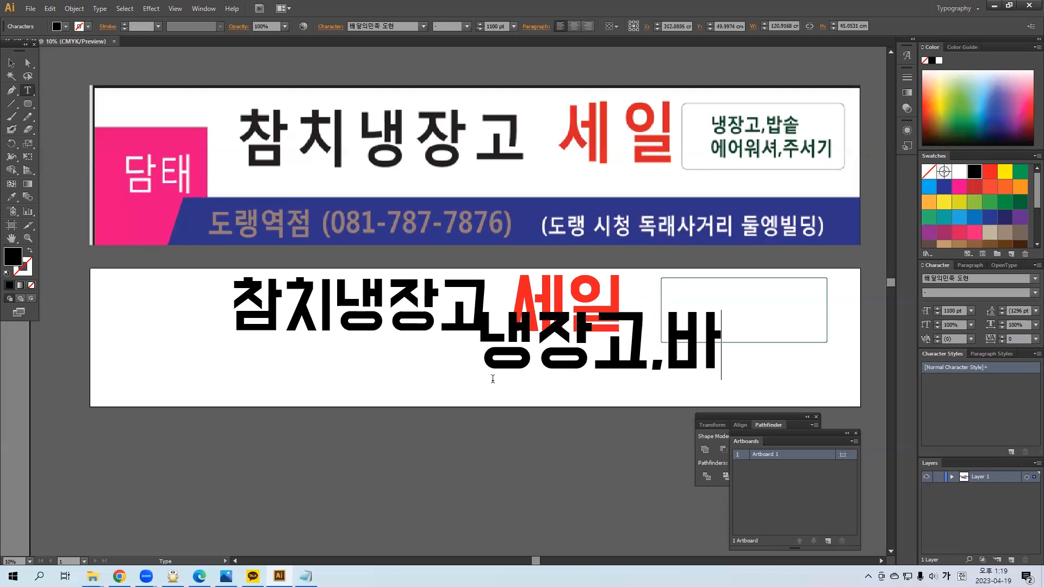
pyautogui.write('ㅂ솔')
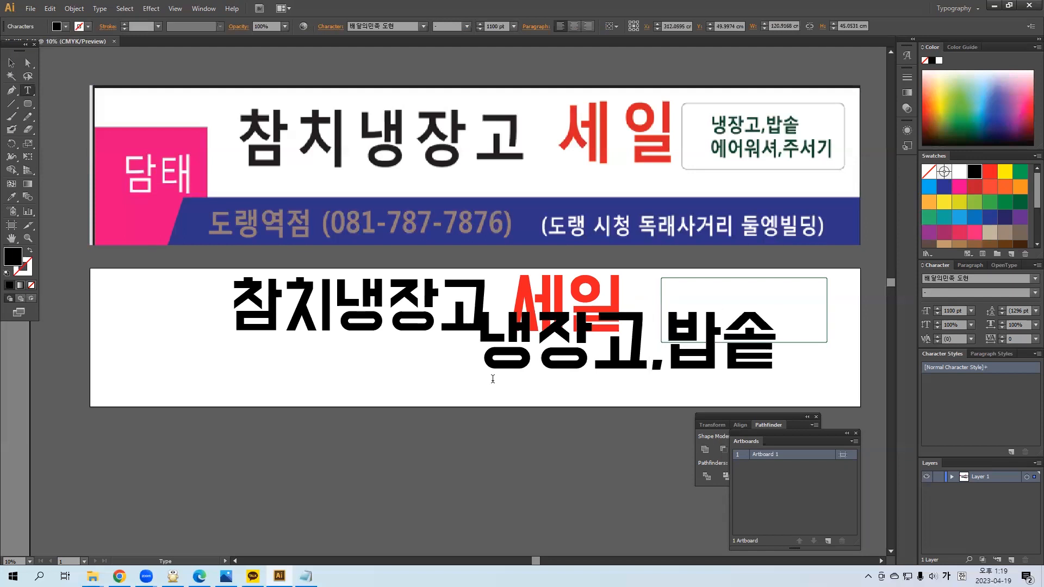
pyautogui.press('Return')
pyautogui.write('에어워셔')
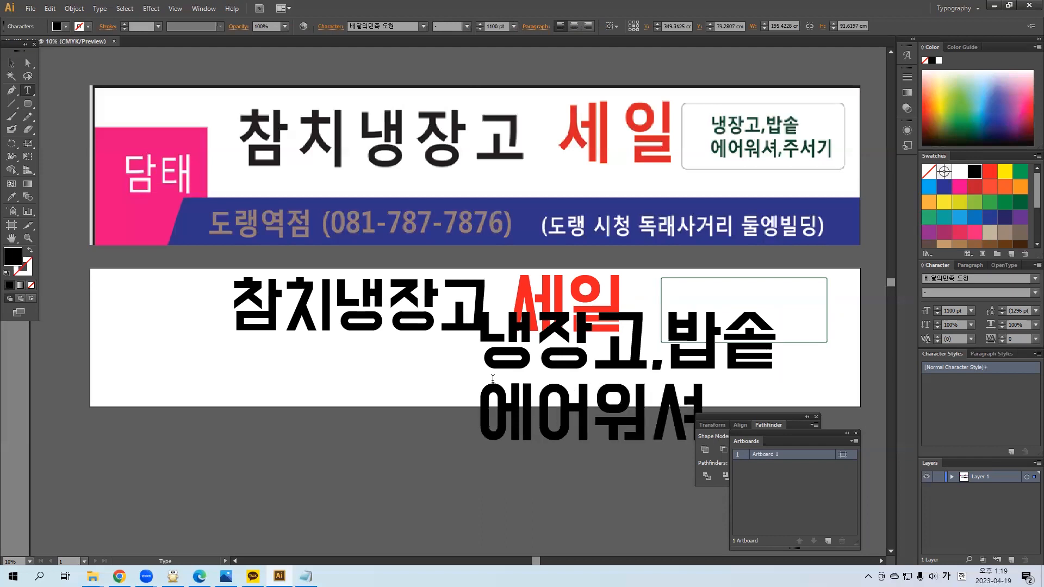
pyautogui.write(',주서기')
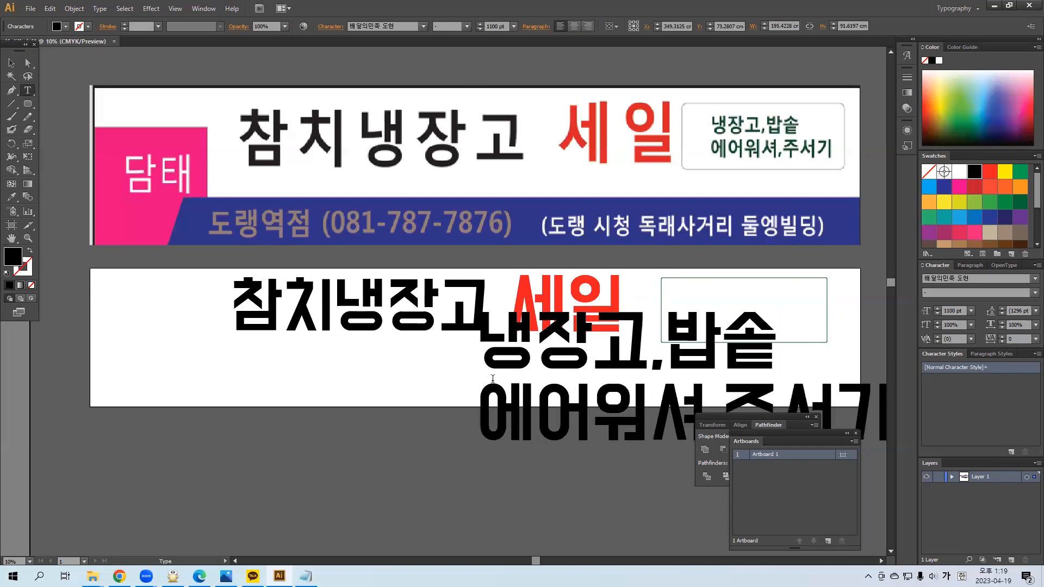
# Try a font size of 200 pt on the whole two-line product text.
pyautogui.hotkey('ctrl', 'a')
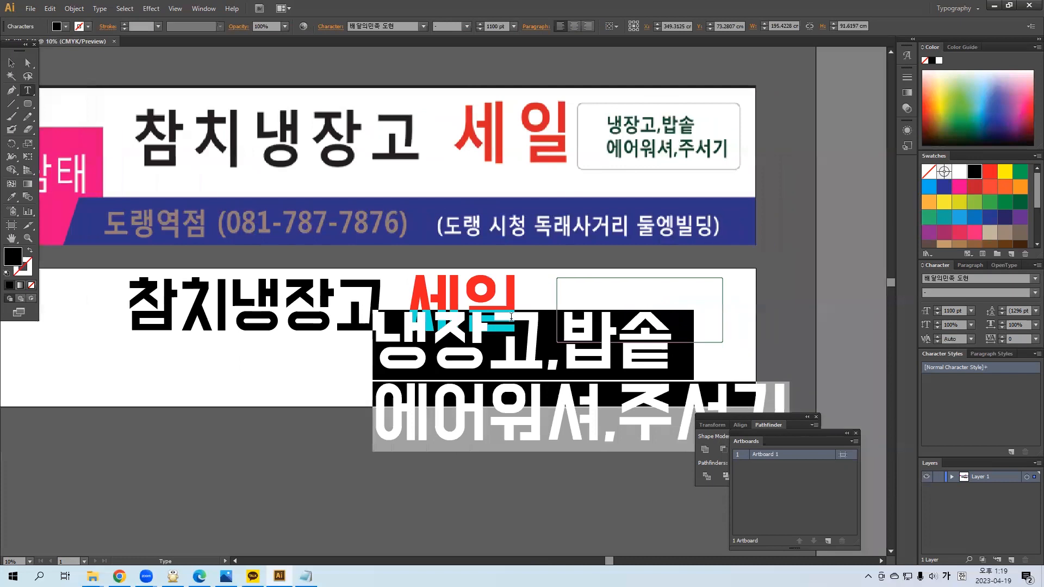
pyautogui.click(503, 26)
pyautogui.write('2')
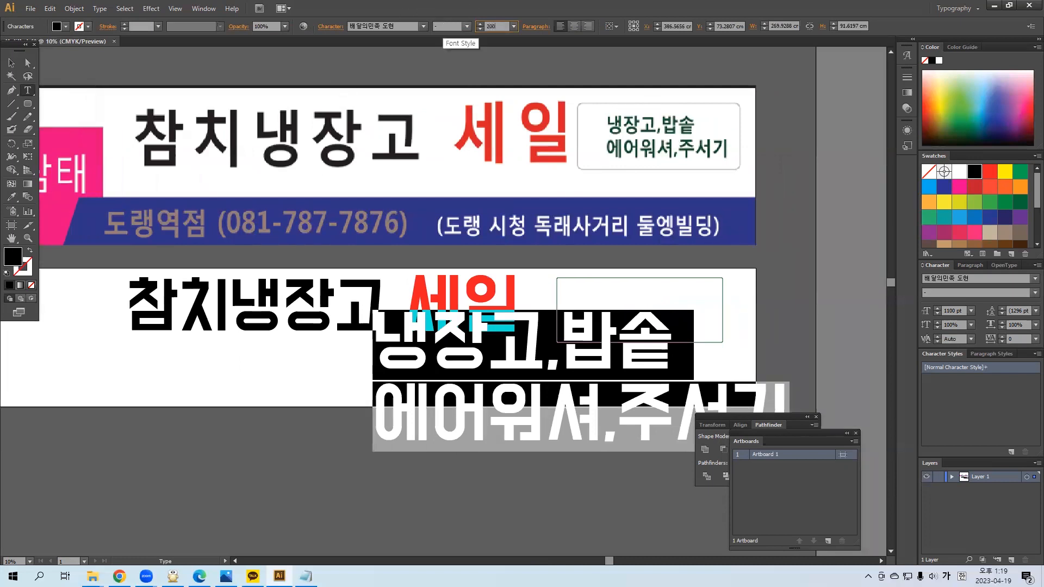
pyautogui.write('00')
pyautogui.press('Return')
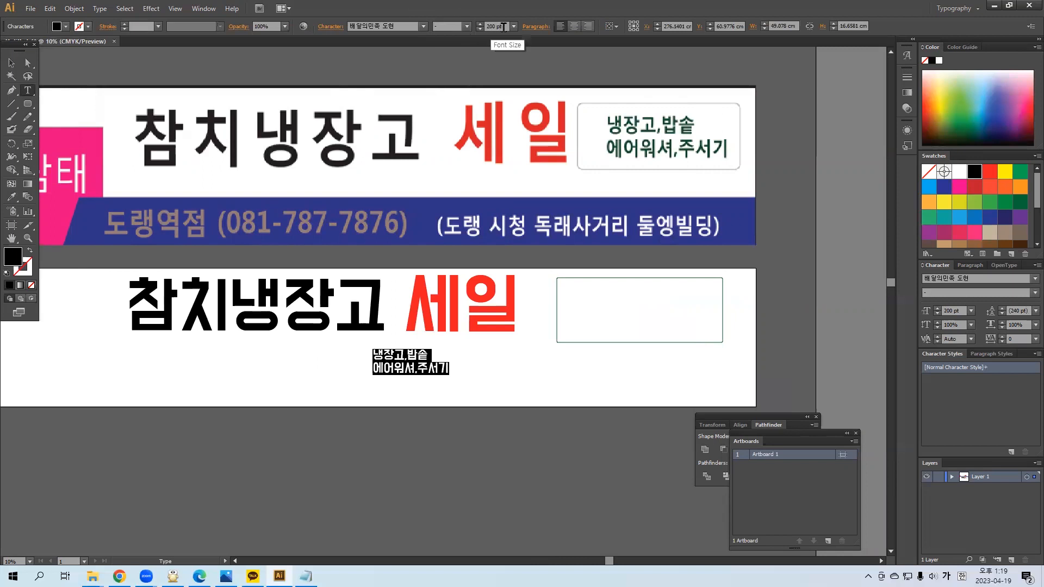
# Set the two-line product text's font size to 300 pt.
pyautogui.click(505, 26)
pyautogui.write('300')
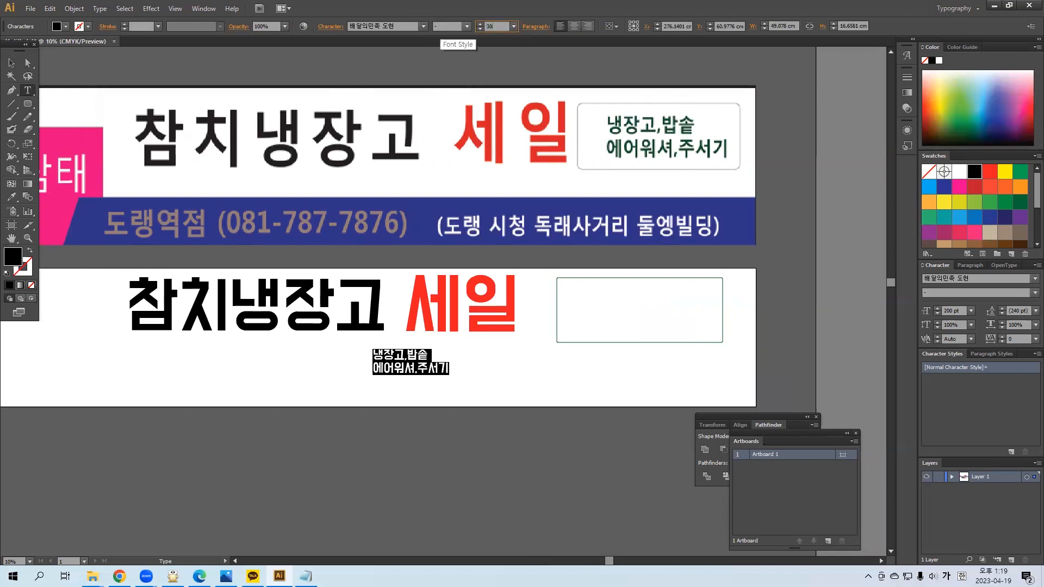
pyautogui.press('Return')
pyautogui.click(10, 63)
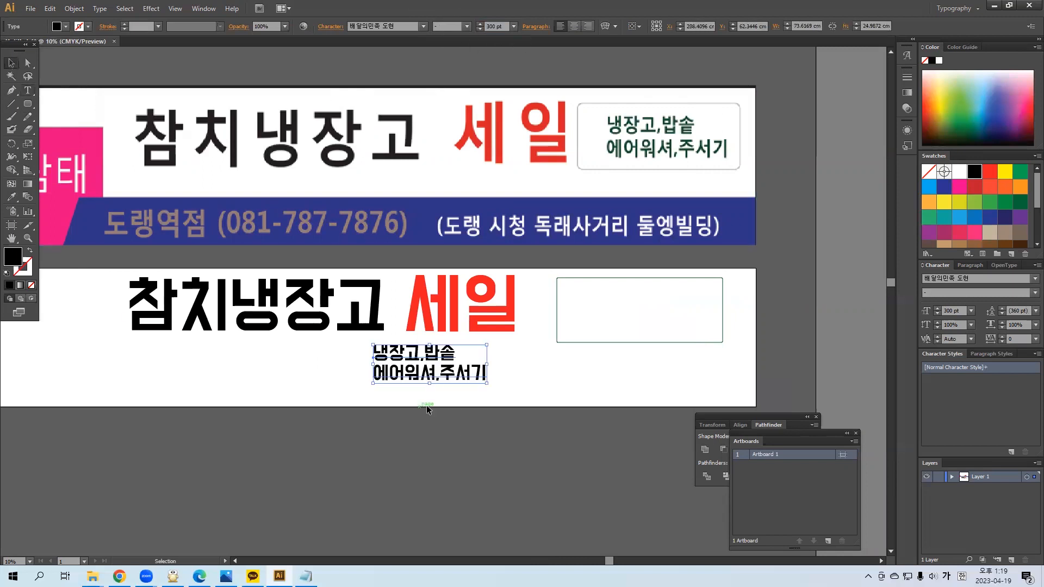
# Move the two-line product text inside the rounded rectangle and fill it with dark green.
pyautogui.moveTo(426, 364); pyautogui.dragTo(642, 311)
pyautogui.click(65, 27)
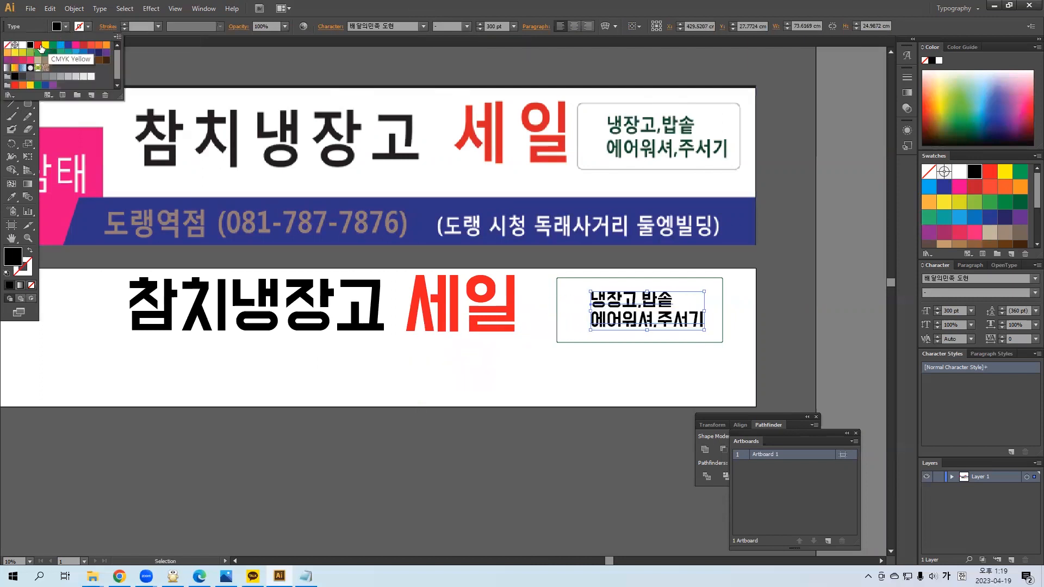
pyautogui.click(52, 52)
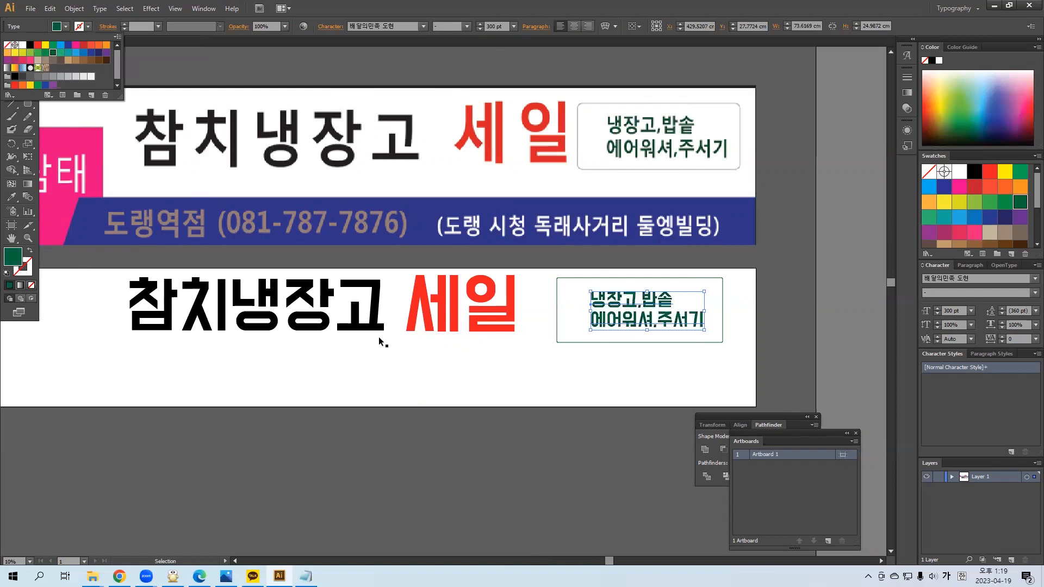
pyautogui.click(561, 402)
# Draw a rectangle about 71 x 45 cm from the artboard's lower-left corner.
pyautogui.hscroll(-6, 445, 432)
pyautogui.scroll(-1, 445, 432)
pyautogui.moveTo(28, 103); pyautogui.dragTo(59, 102)
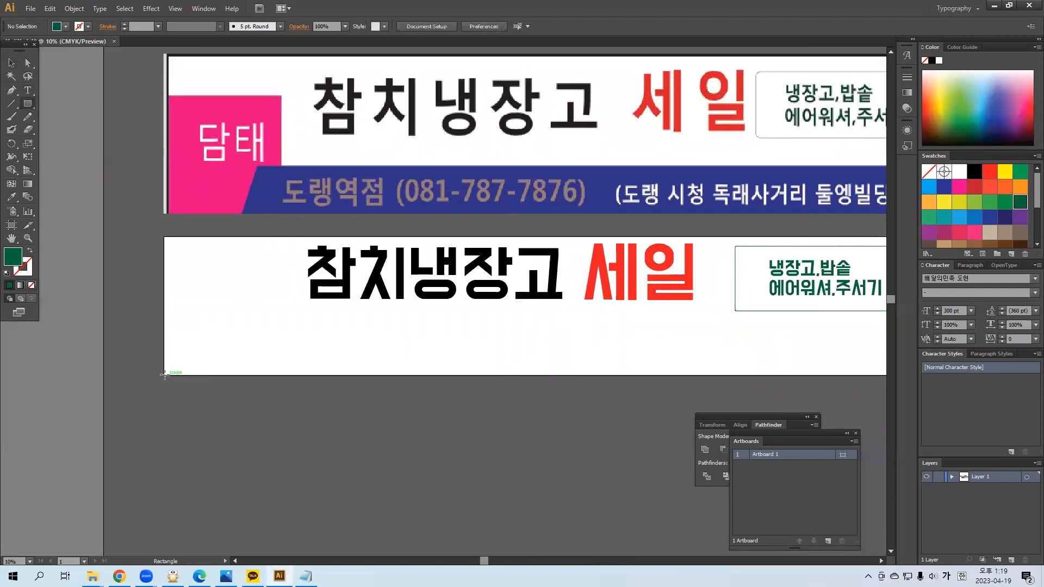
pyautogui.moveTo(163, 375)
pyautogui.mouseDown()
pyautogui.moveTo(265, 333)
pyautogui.moveTo(272, 306)
pyautogui.mouseUp()
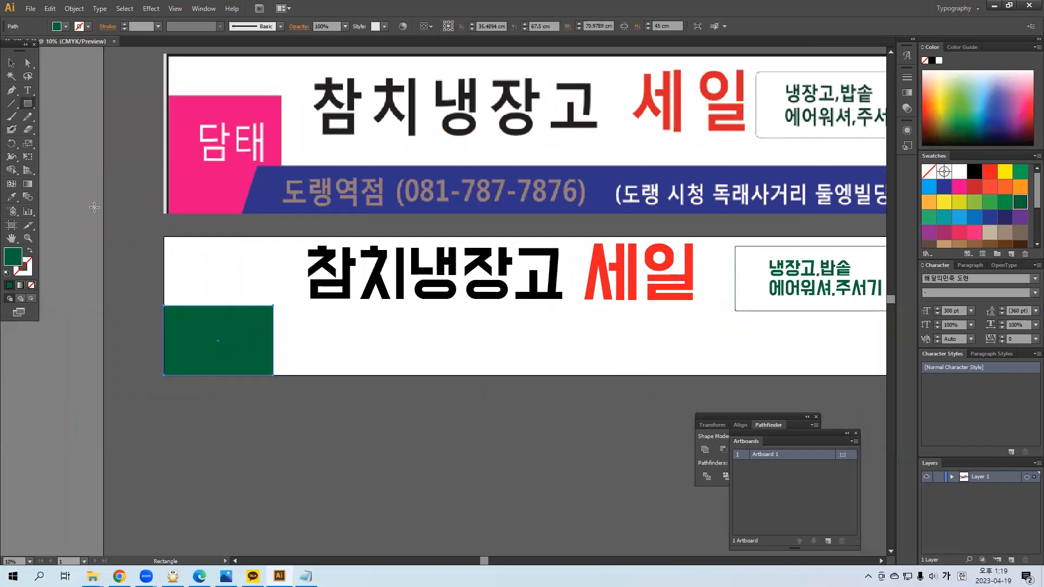
# Fill the rectangle at the artboard's lower-left corner with pink.
pyautogui.click(65, 26)
pyautogui.click(75, 45)
pyautogui.press('v')
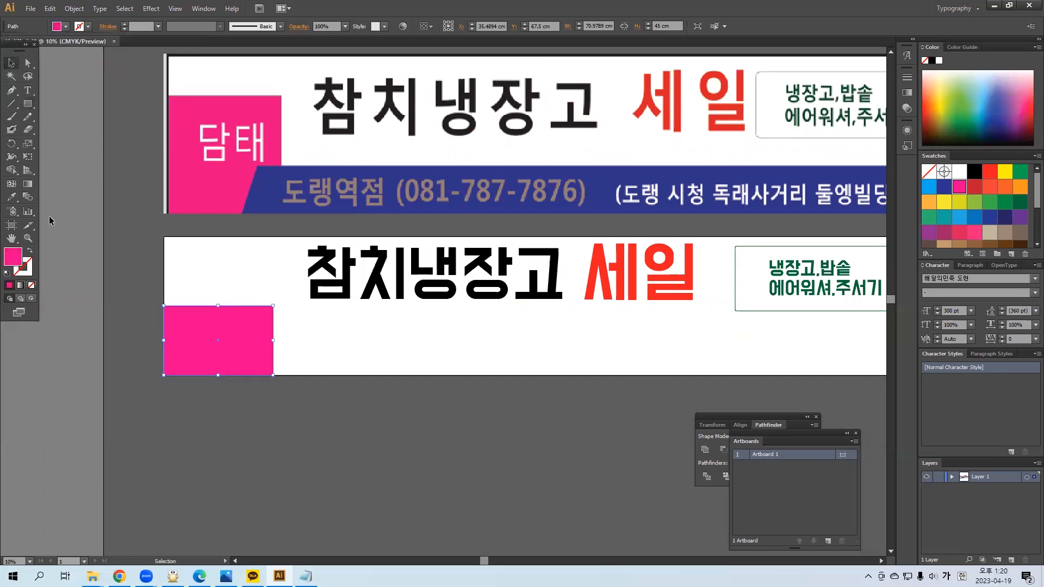
# Add the text "딤채" in the empty white area beside the pink rectangle, below the headline.
pyautogui.press('t')
pyautogui.click(382, 350)
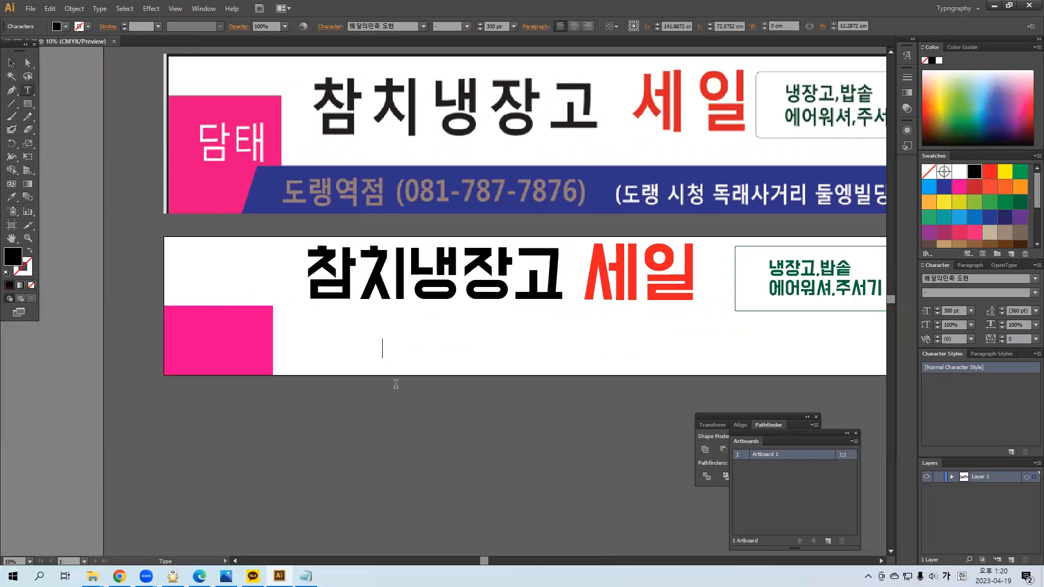
pyautogui.write('디')
pyautogui.write('ㅂ')
pyautogui.write('체')
pyautogui.press('BackSpace')
pyautogui.write('ㅐ')
# Set the font size of the "딤채" text to 600 pt.
pyautogui.moveTo(382, 345); pyautogui.dragTo(434, 360)
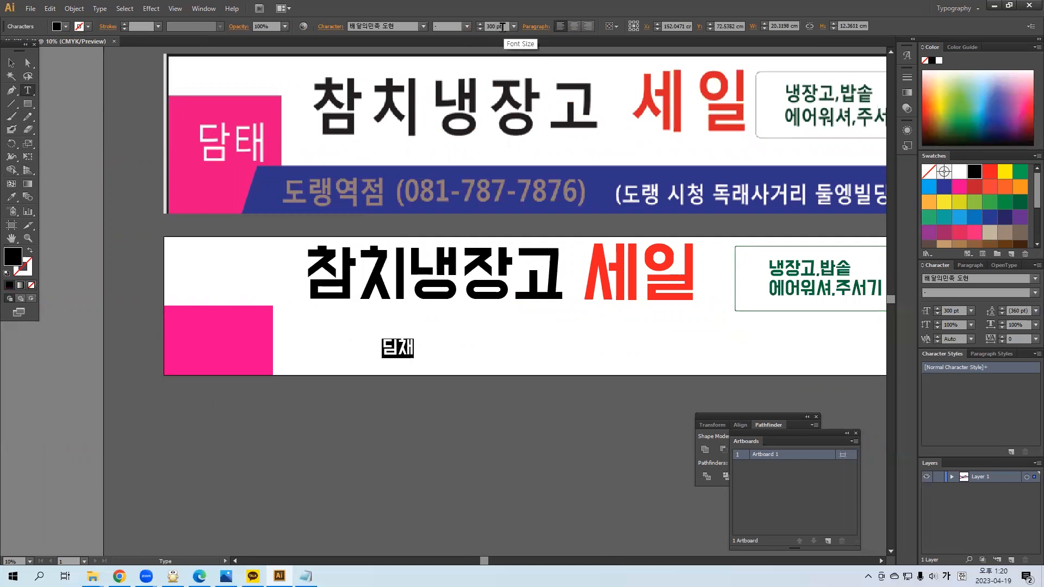
pyautogui.click(498, 26)
pyautogui.write('600')
pyautogui.press('Return')
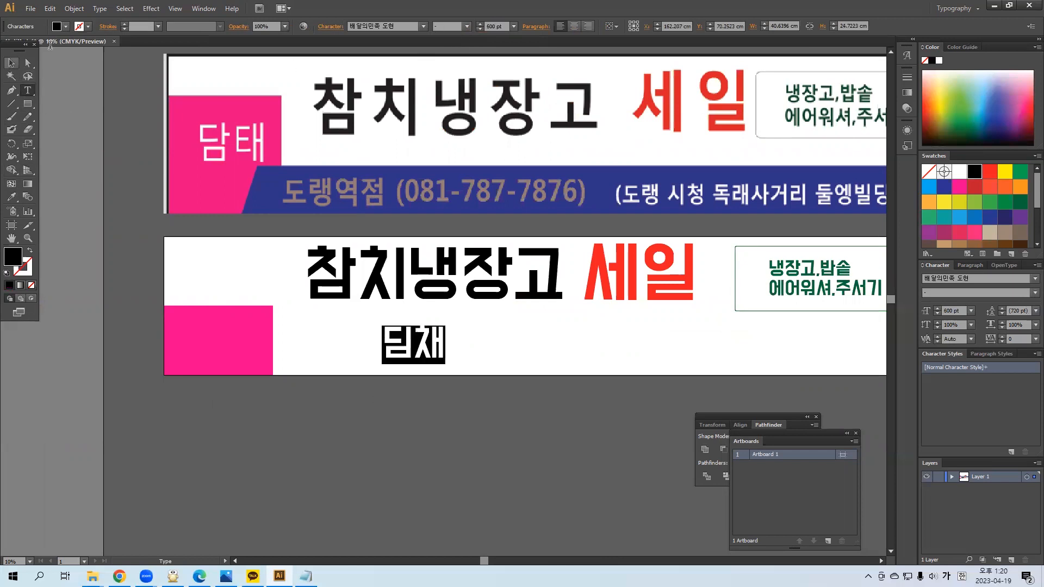
# Fill the "딤채" text with white and move it onto the pink rectangle.
pyautogui.click(65, 26)
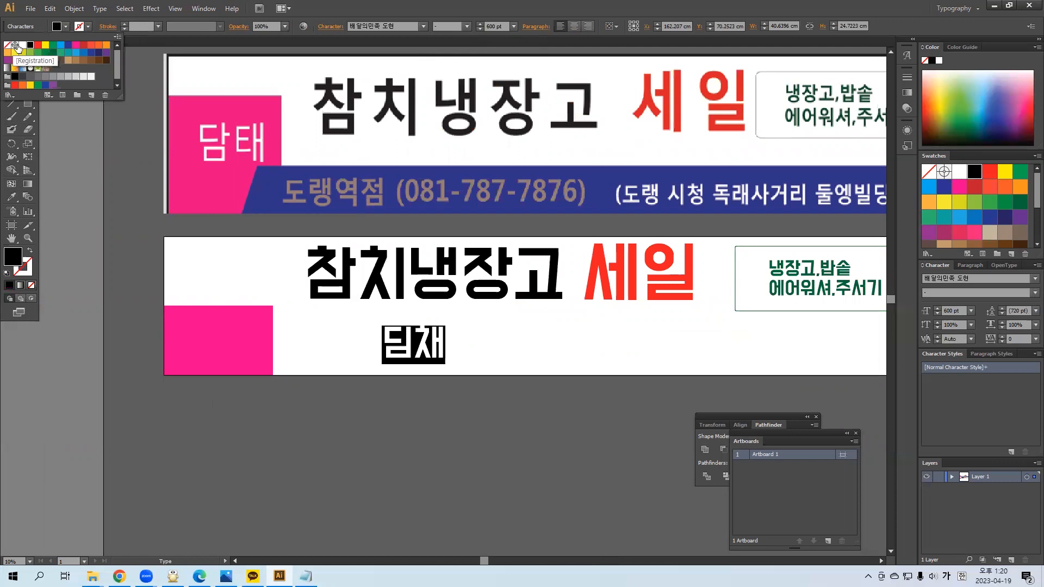
pyautogui.click(22, 44)
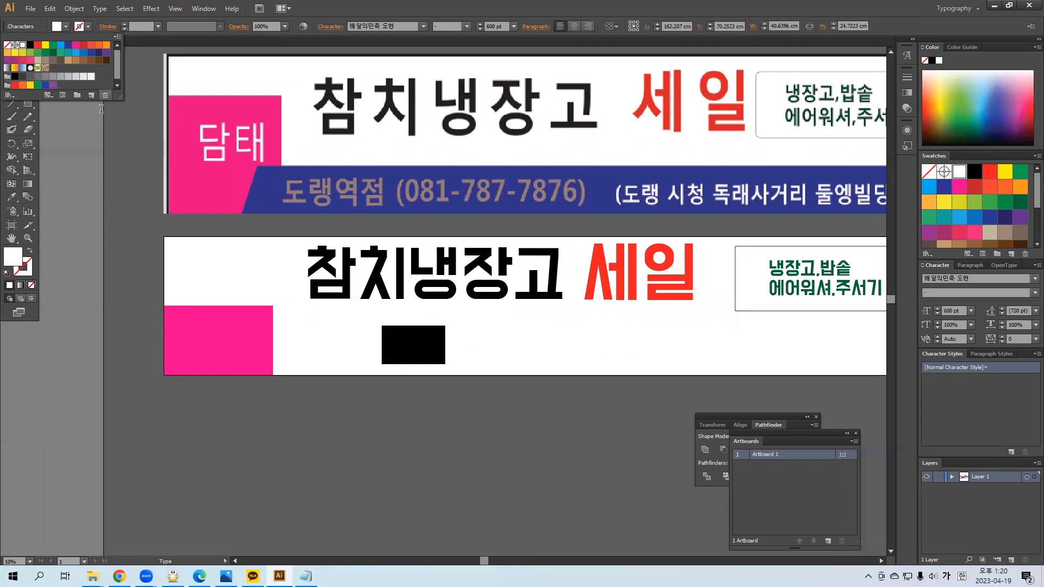
pyautogui.press('Escape')
pyautogui.click(10, 63)
pyautogui.moveTo(400, 346); pyautogui.dragTo(226, 351)
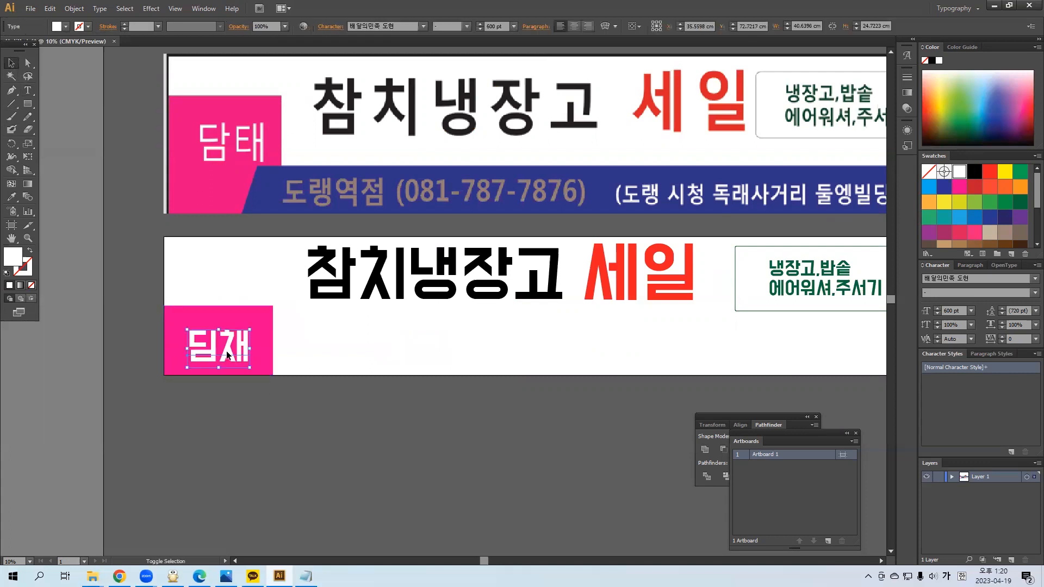
pyautogui.click(342, 428)
# Draw a bar about 438 x 22.5 cm from the artboard's lower-right corner, overlapping the pink rectangle, and fill it with dark blue.
pyautogui.hotkey('ctrl', '-')
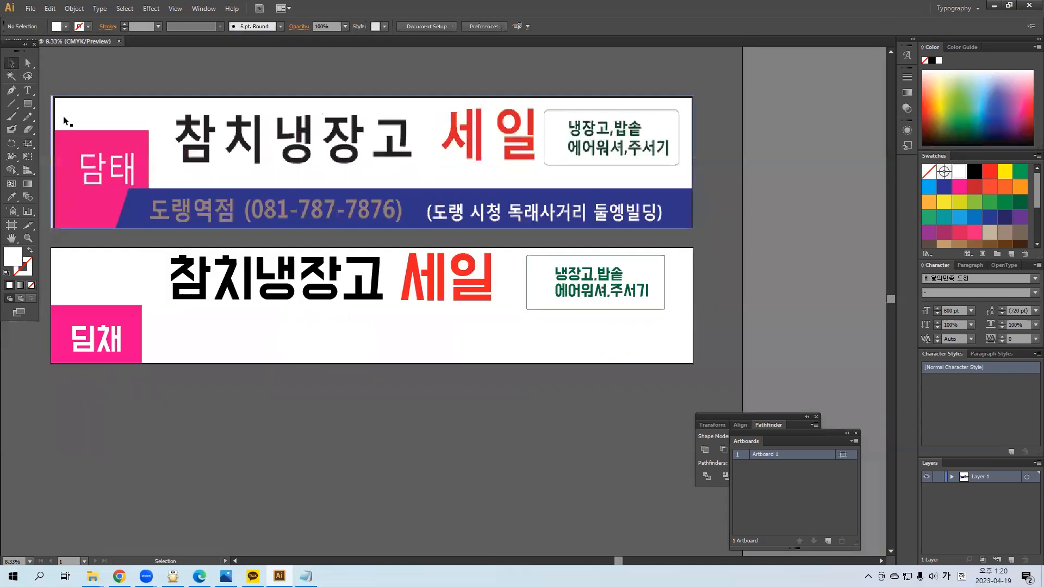
pyautogui.click(28, 103)
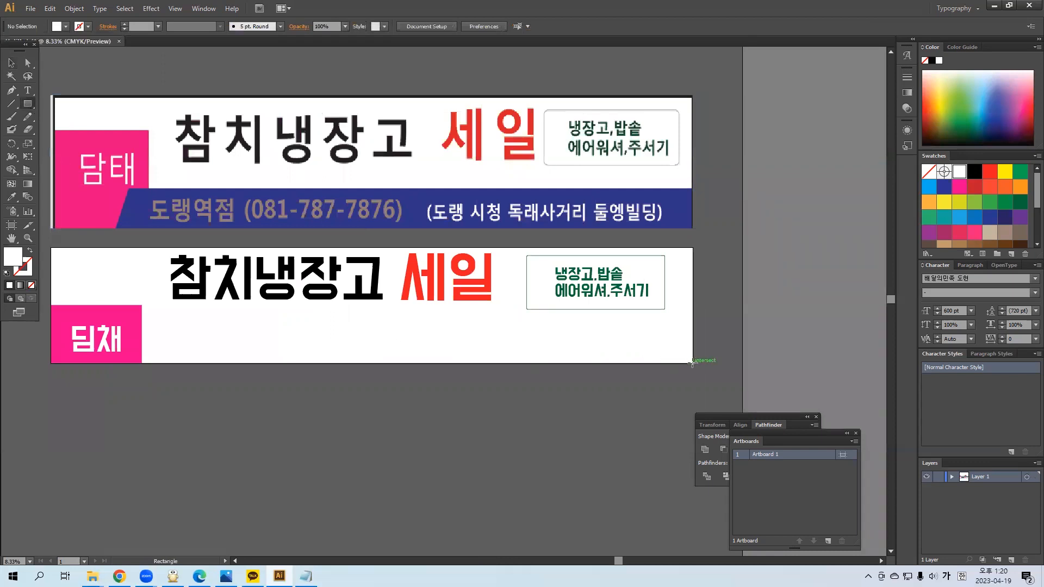
pyautogui.moveTo(692, 362); pyautogui.dragTo(130, 333)
pyautogui.click(66, 26)
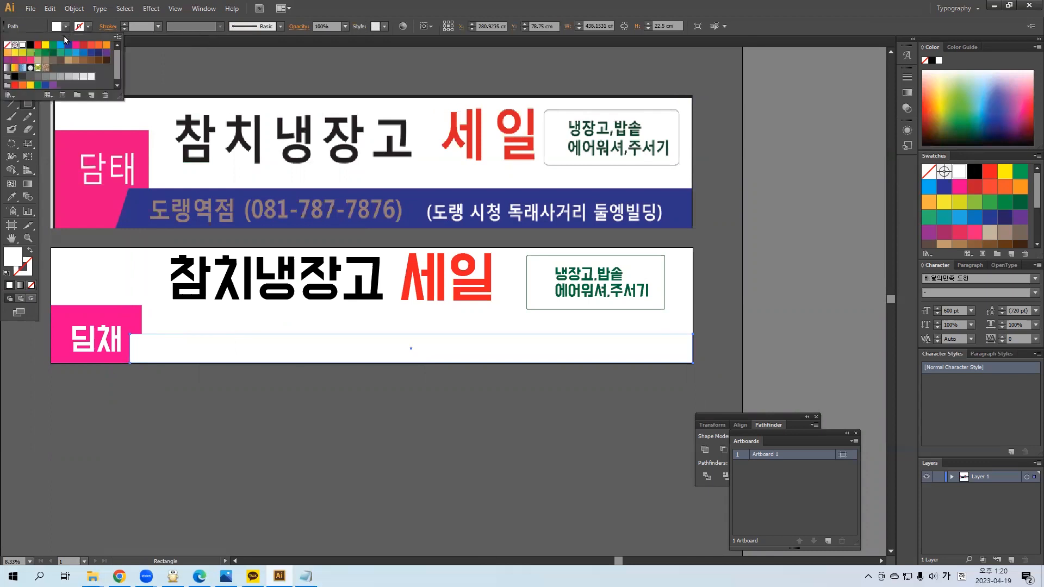
pyautogui.click(90, 52)
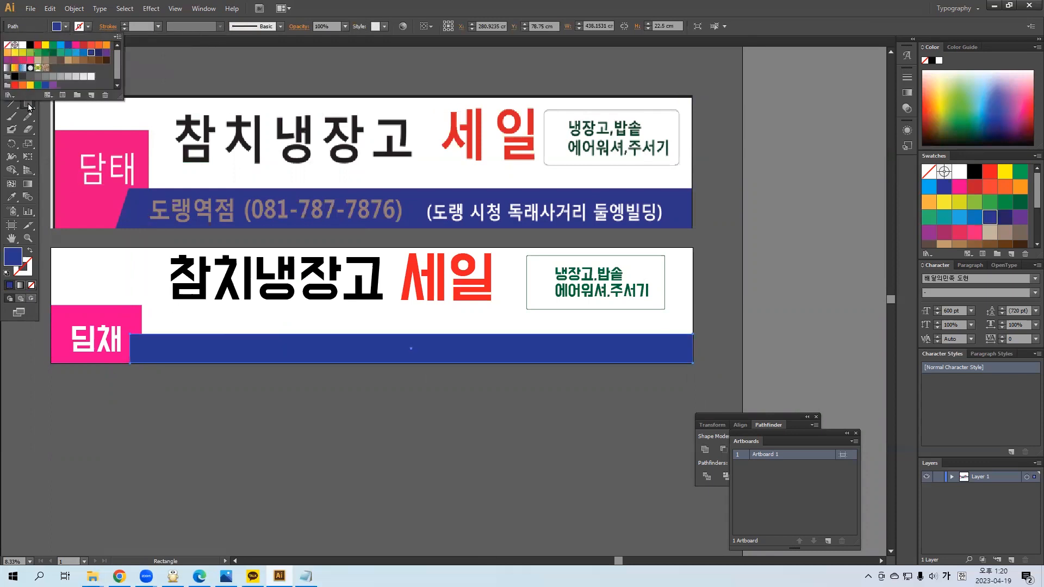
pyautogui.click(82, 114)
# Slant the blue bar's left end by shifting its upper-left anchor point slightly inward.
pyautogui.click(28, 63)
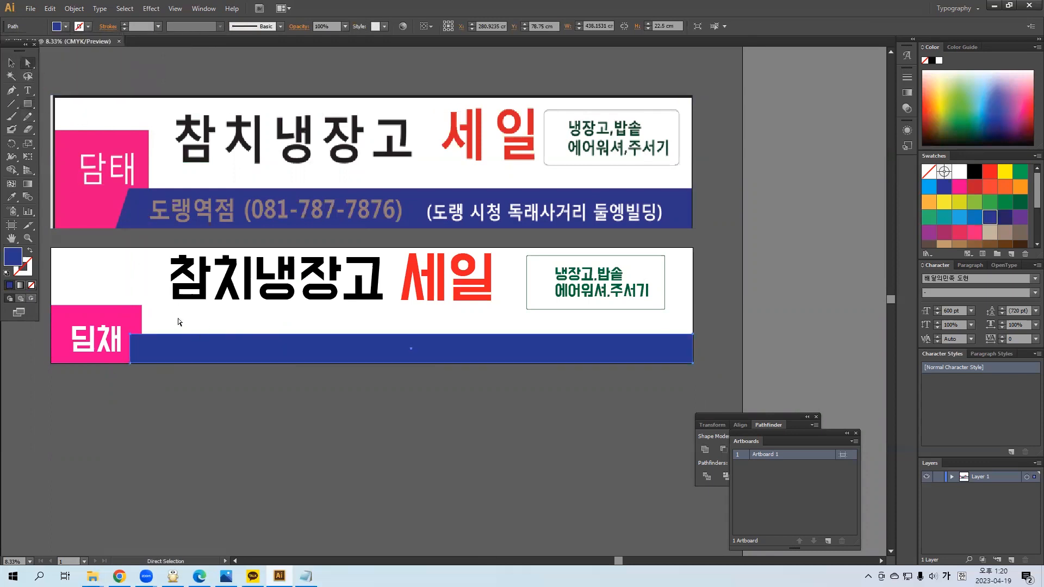
pyautogui.click(178, 321)
pyautogui.moveTo(130, 334); pyautogui.dragTo(135, 336)
# Add the text "도랭역점" followed by the shop's phone number in parentheses below the artboard.
pyautogui.click(28, 89)
pyautogui.click(249, 402)
pyautogui.write('도랭역점(02-')
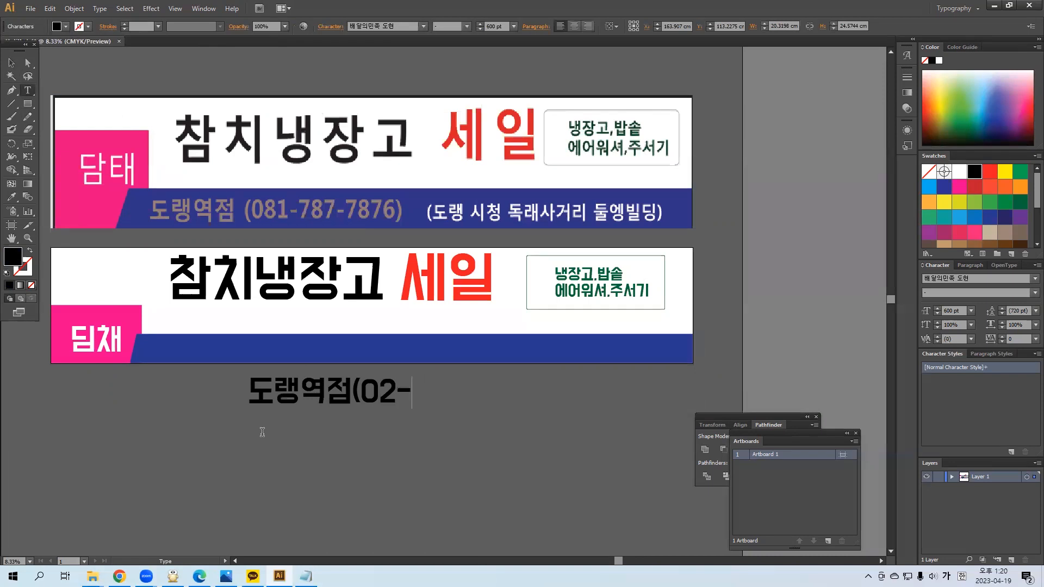
pyautogui.write('567-8')
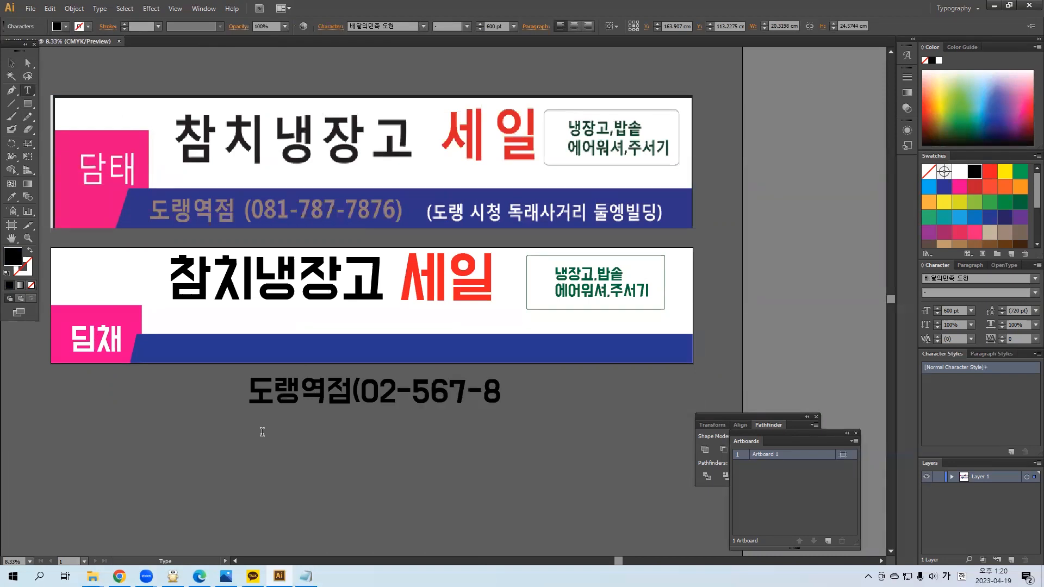
pyautogui.write('901)')
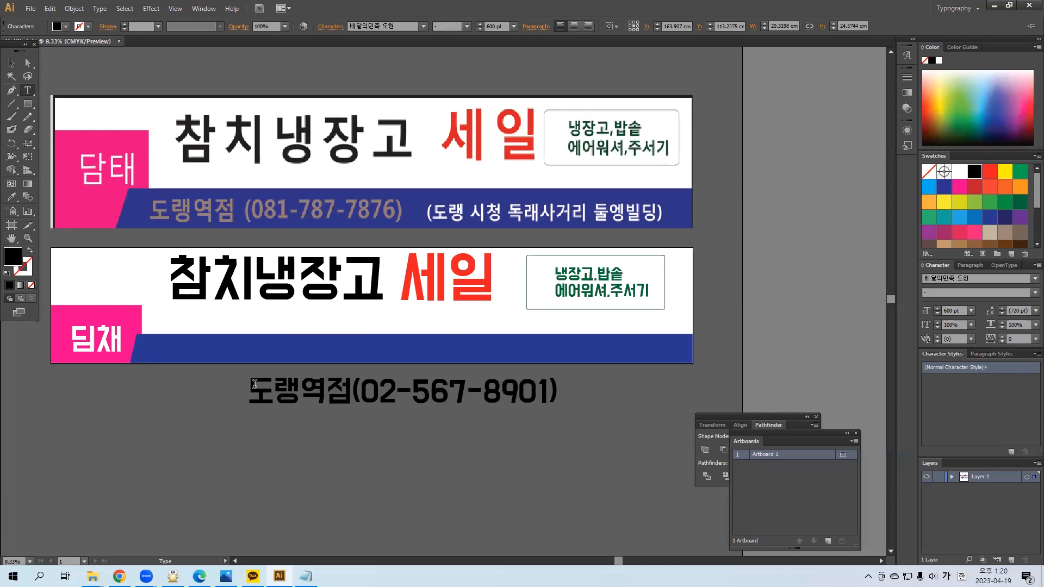
# Try a font size of 400 pt on the branch name and phone number text.
pyautogui.moveTo(251, 387); pyautogui.dragTo(559, 391)
pyautogui.click(495, 26)
pyautogui.write('400')
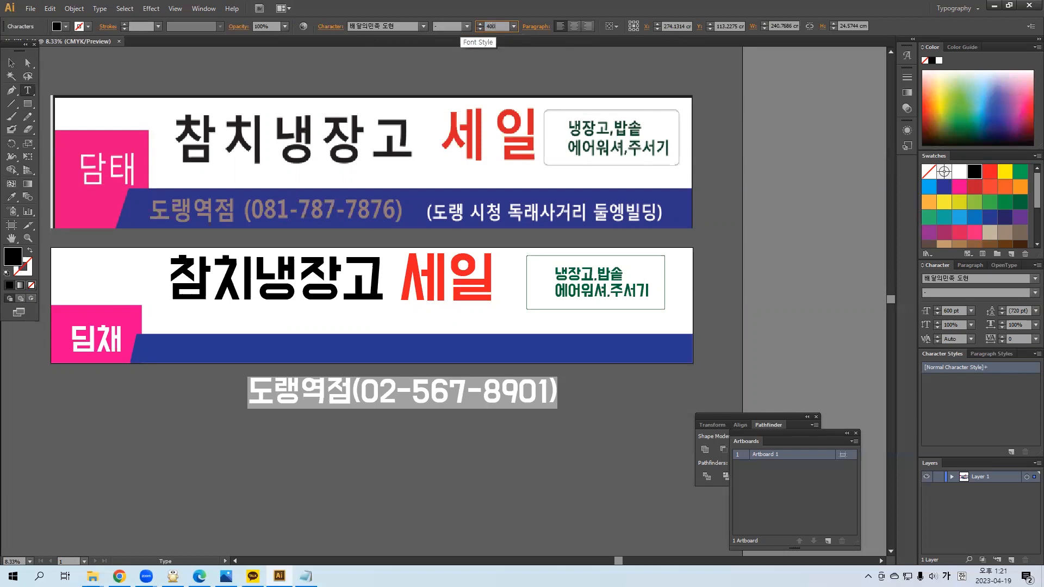
pyautogui.press('Return')
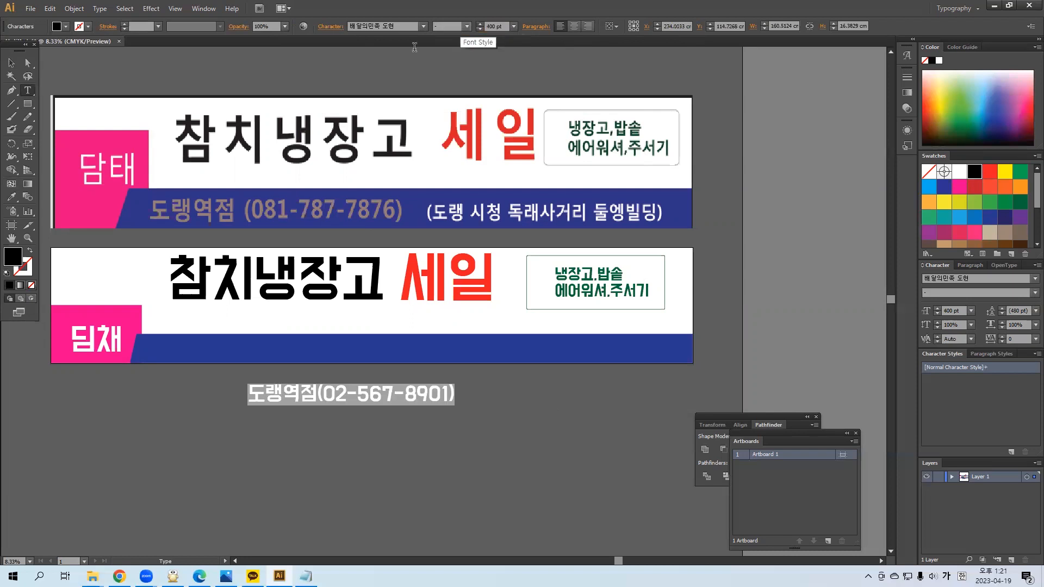
# Set the branch name and phone number text's font size to 450 pt.
pyautogui.click(502, 27)
pyautogui.write('450')
pyautogui.press('Return')
# Move the branch name and phone number text onto the blue bar's left part and fill it with white.
pyautogui.click(11, 62)
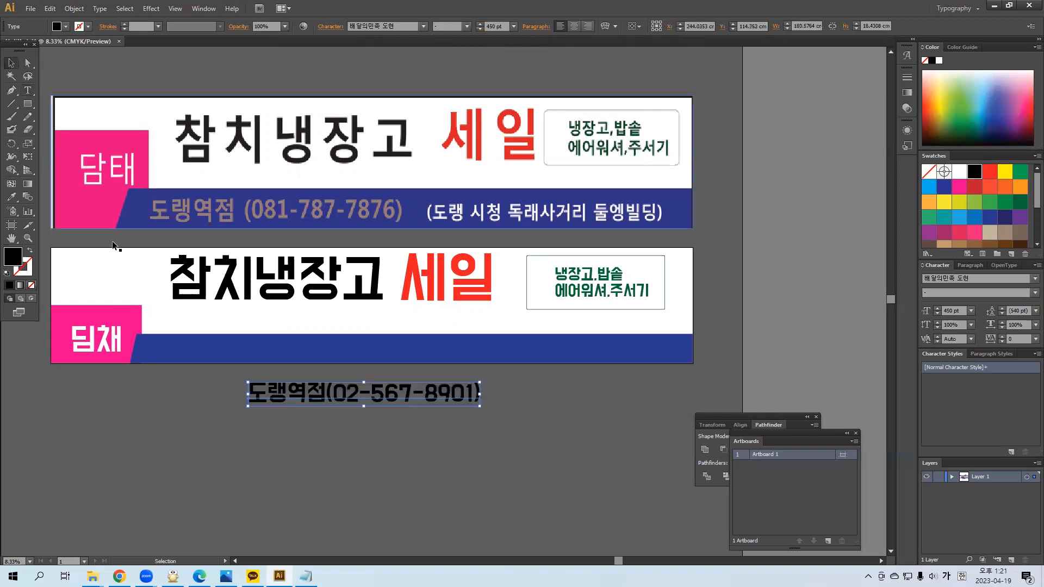
pyautogui.moveTo(290, 403); pyautogui.dragTo(200, 358)
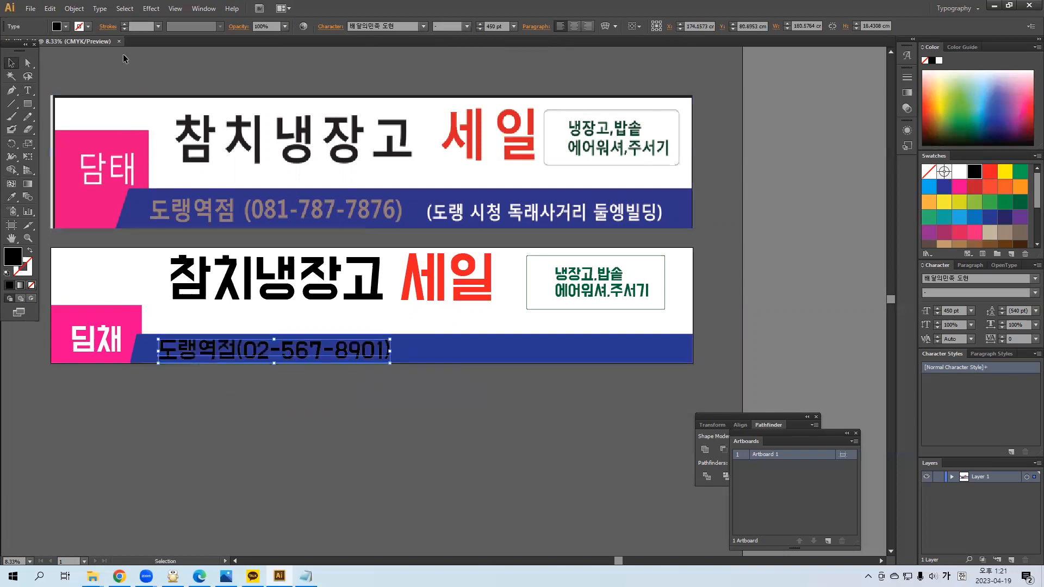
pyautogui.click(56, 29)
pyautogui.click(22, 44)
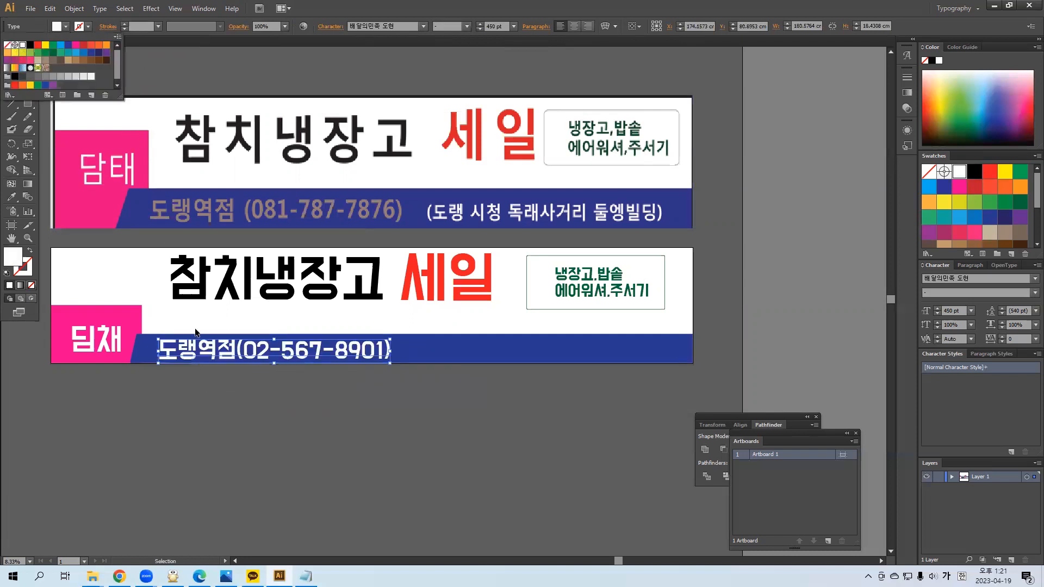
pyautogui.click(398, 420)
pyautogui.click(398, 420)
# Add the shop's location text in parentheses below the artboard.
pyautogui.click(27, 90)
pyautogui.click(381, 420)
pyautogui.write('(도래ㅇ시청 사거')
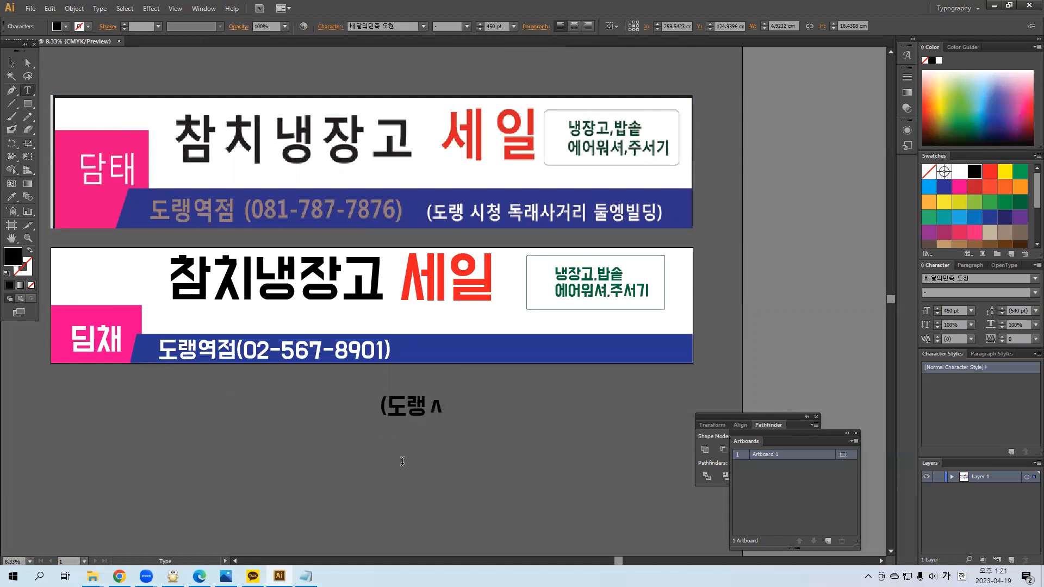
pyautogui.write('리 두랭빌딩')
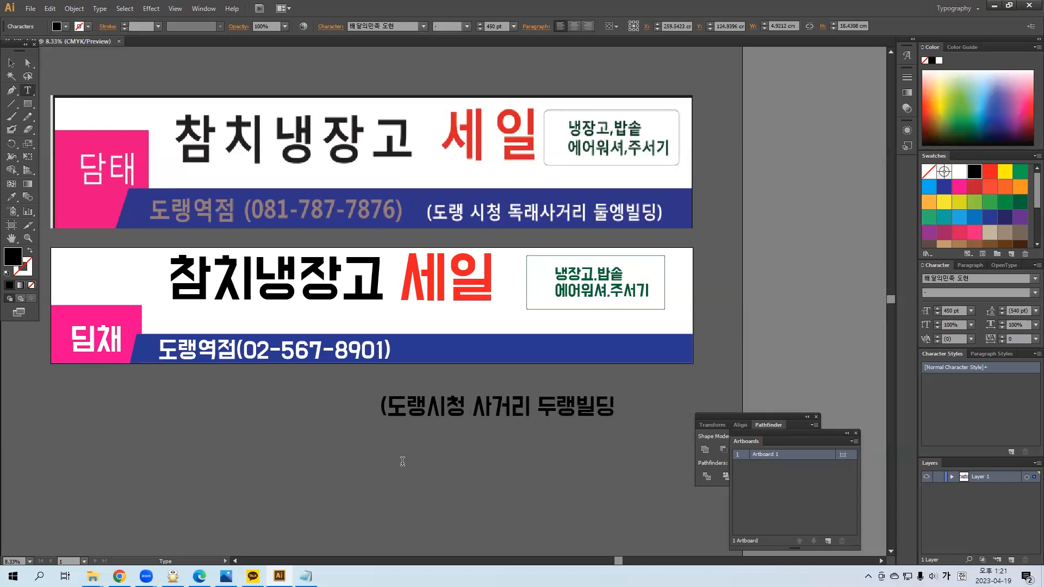
pyautogui.write(')')
# Try reducing the location text's font size to 444 pt in small increments.
pyautogui.click(16, 69)
pyautogui.click(481, 29)
pyautogui.click(480, 29)
pyautogui.click(480, 29)
pyautogui.click(481, 29)
pyautogui.click(481, 30)
pyautogui.click(480, 30)
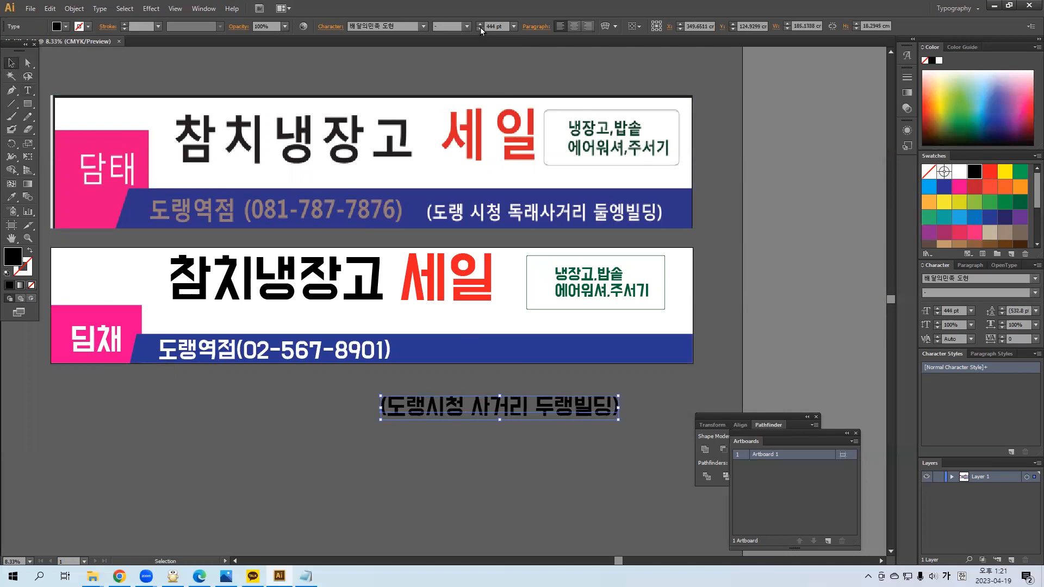
# Set the location text's font size to 400 pt.
pyautogui.click(480, 25)
pyautogui.write('400')
pyautogui.press('Return')
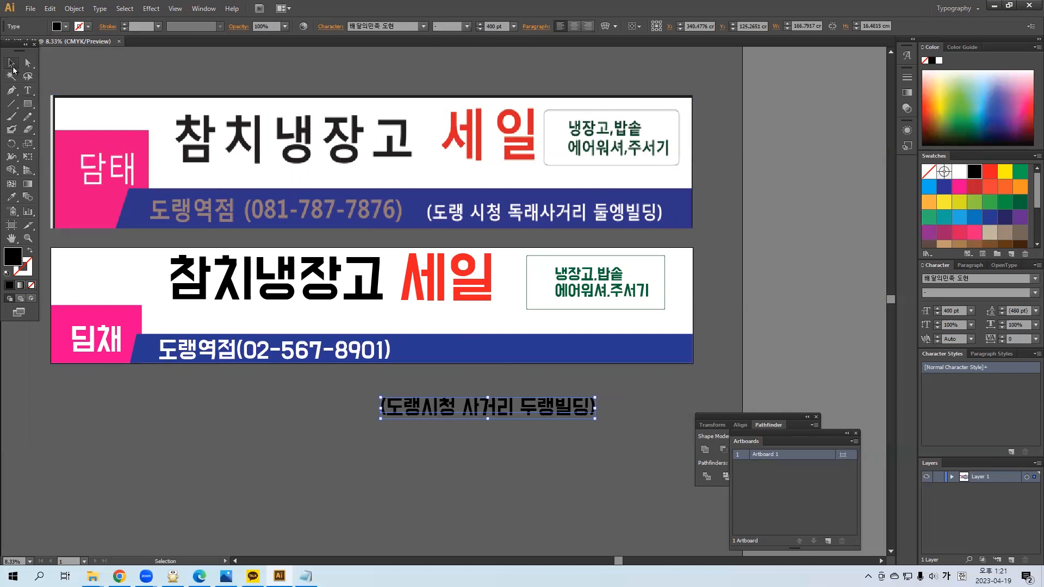
# Move the location text onto the blue bar's right part and fill it with white.
pyautogui.moveTo(487, 405); pyautogui.dragTo(558, 348)
pyautogui.click(61, 26)
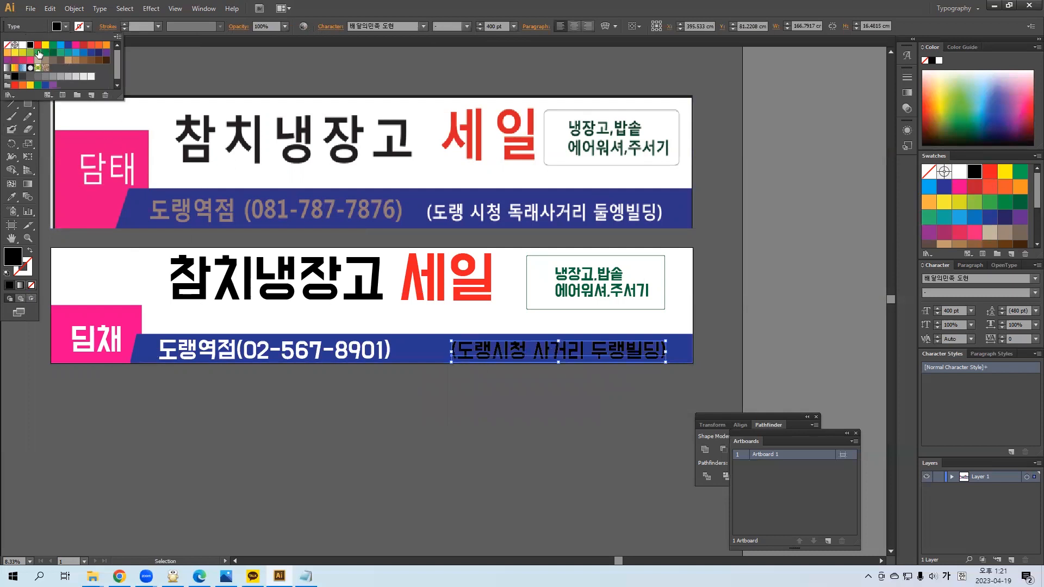
pyautogui.click(24, 46)
pyautogui.click(574, 416)
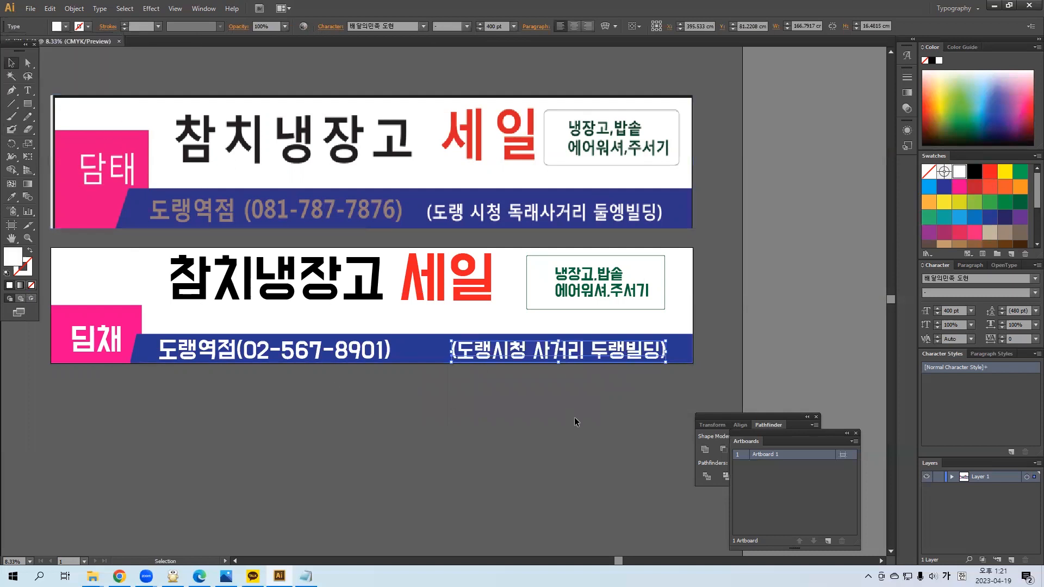
pyautogui.click(574, 416)
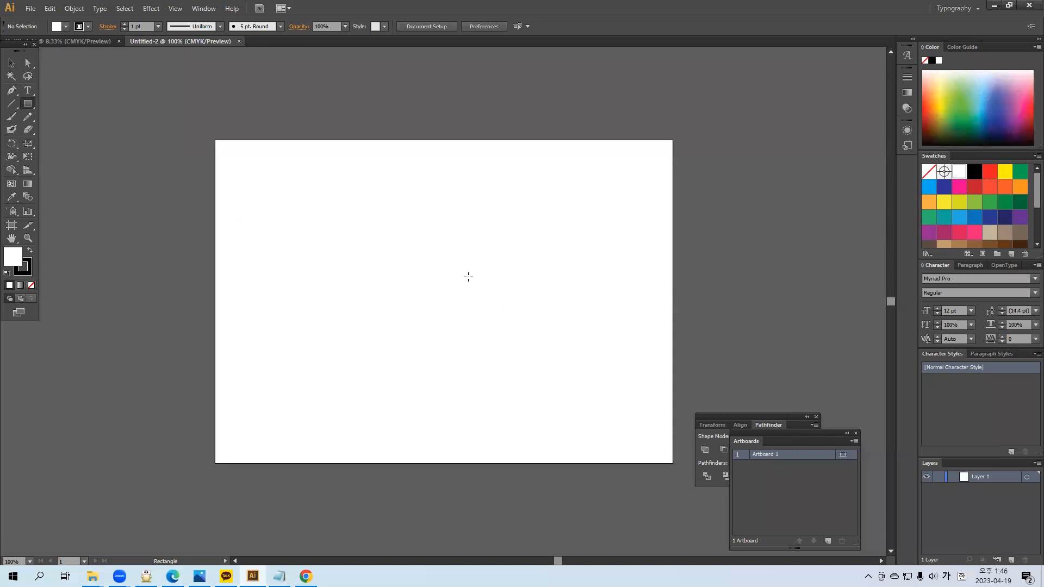
# Draw a rectangle about 17.4 x 6.9 cm in the blank Untitled-2 document and give it a 3 pt stroke.
pyautogui.moveTo(286, 215); pyautogui.dragTo(556, 321)
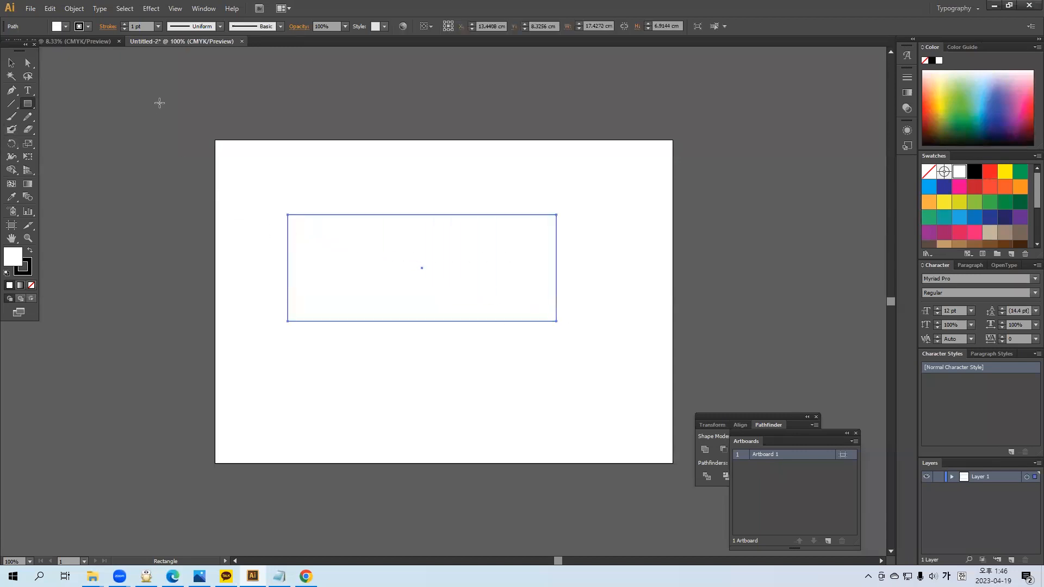
pyautogui.click(124, 24)
pyautogui.click(124, 23)
pyautogui.click(11, 63)
pyautogui.click(409, 186)
pyautogui.click(433, 240)
pyautogui.click(281, 200)
# Draw a short horizontal line above the artboard and repeat a sideways copy of it to make a row of six dashes.
pyautogui.click(12, 103)
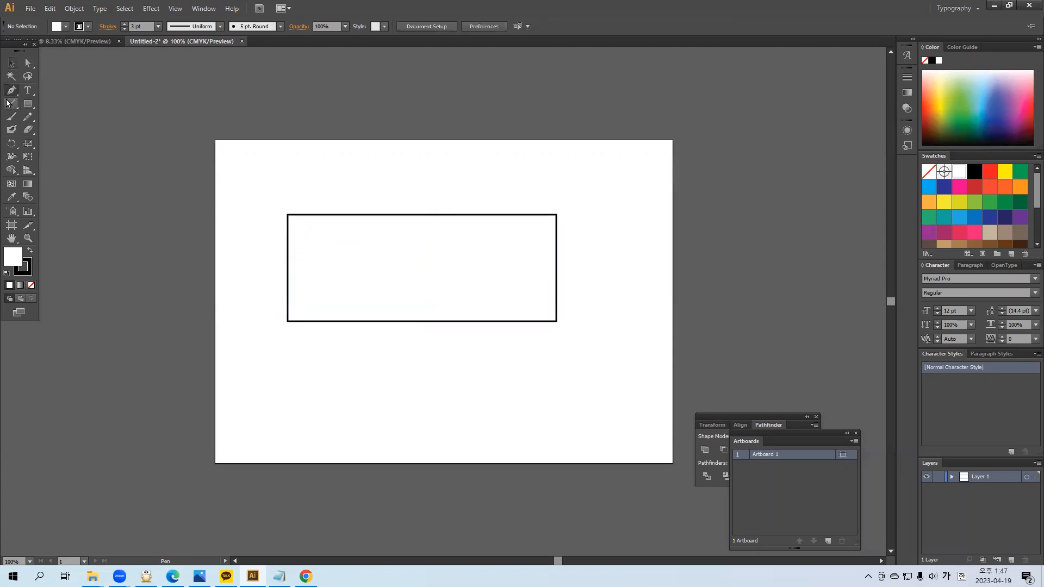
pyautogui.moveTo(270, 100); pyautogui.dragTo(521, 93)
pyautogui.click(12, 63)
pyautogui.click(306, 95)
pyautogui.hotkey('ctrl', 'd')
pyautogui.hotkey('ctrl', 'd')
pyautogui.hotkey('ctrl', 'd')
pyautogui.hotkey('ctrl', 'd')
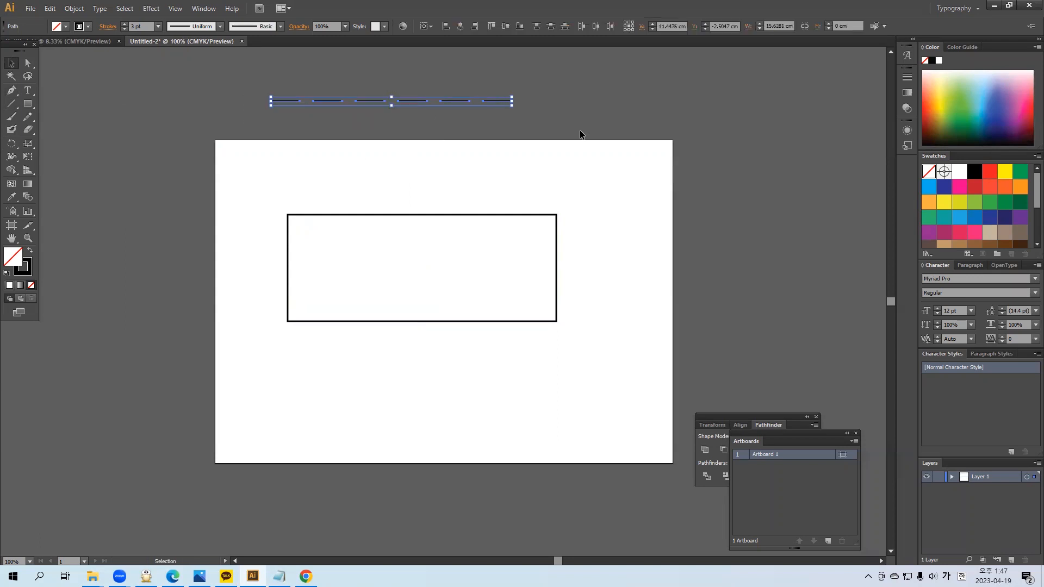
# Delete the row of six dashes above the artboard.
pyautogui.press('Delete')
pyautogui.moveTo(328, 152); pyautogui.dragTo(477, 252)
pyautogui.click(356, 114)
# Open the rectangle's stroke options and capture that screen area, about 402 x 411 px, with 알캡처.
pyautogui.click(480, 270)
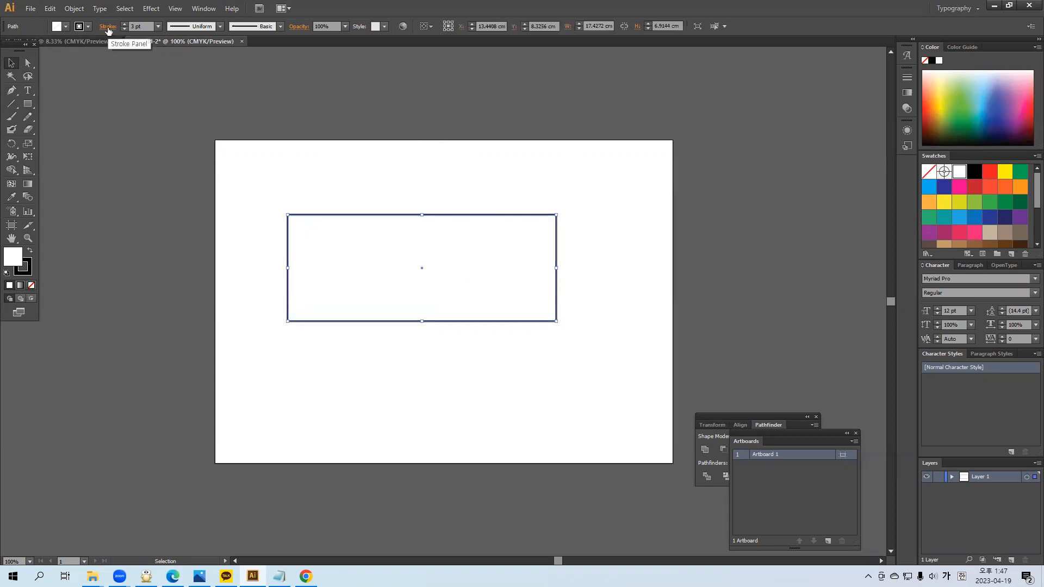
pyautogui.click(107, 28)
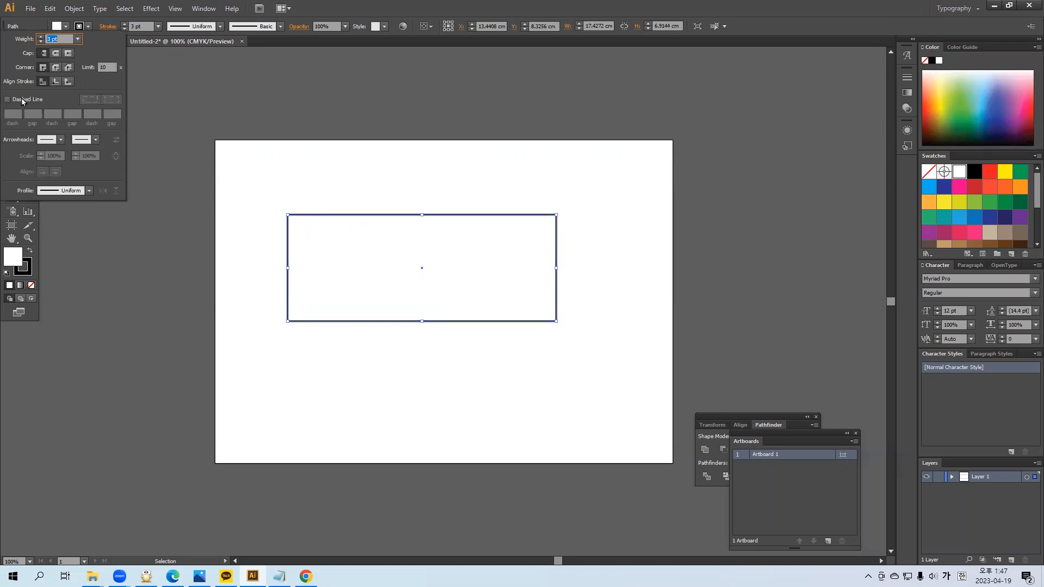
pyautogui.hotkey('ctrl', 'shift', 'c')
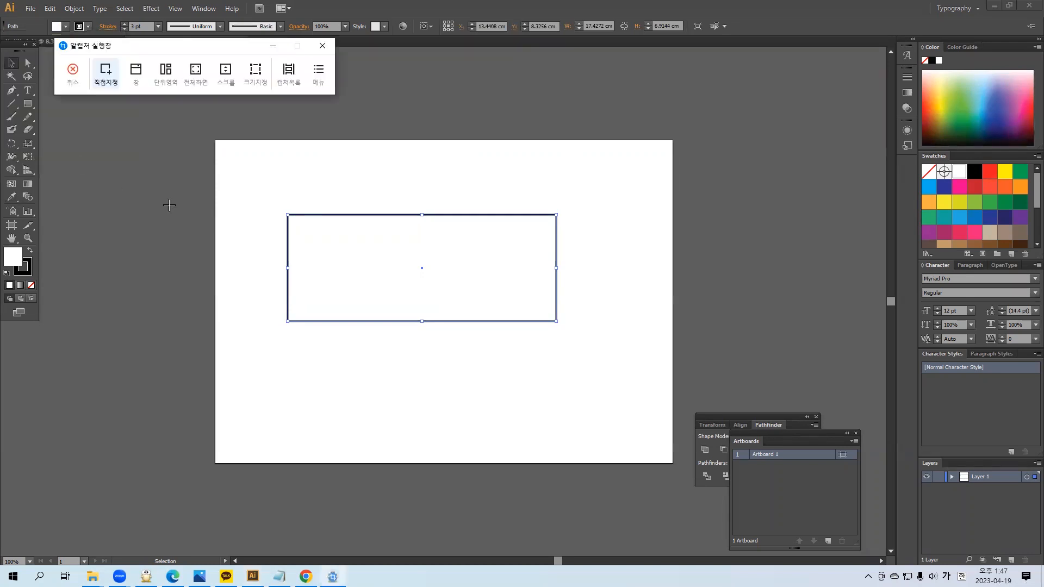
pyautogui.moveTo(218, 223); pyautogui.dragTo(1, 1)
# Mark the Stroke link and the Dashed Line checkbox on the capture with a red pen, then copy the annotated image.
pyautogui.moveTo(219, 128)
pyautogui.mouseDown()
pyautogui.moveTo(208, 136)
pyautogui.moveTo(229, 139)
pyautogui.moveTo(199, 142)
pyautogui.mouseUp()
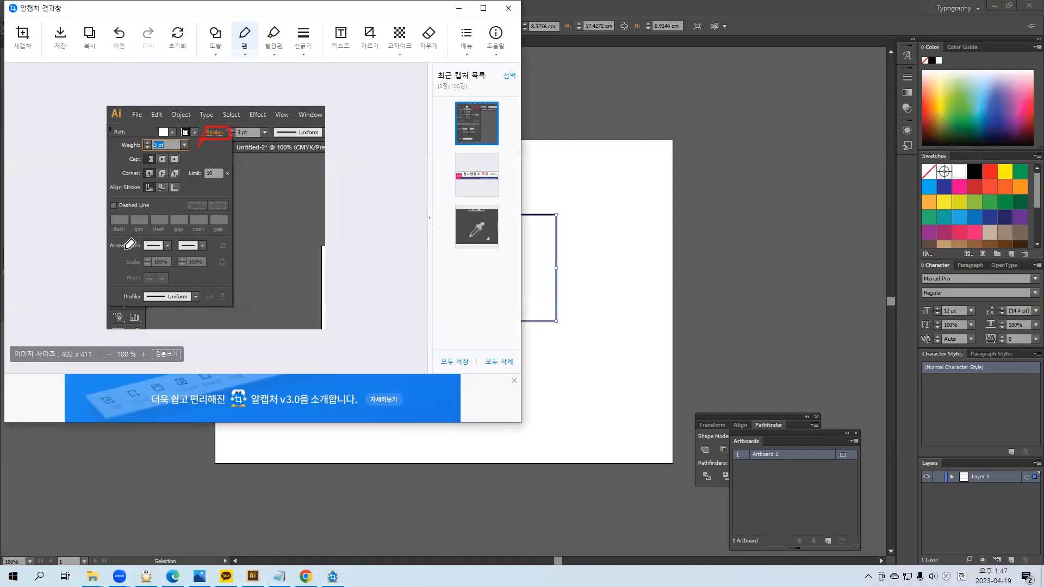
pyautogui.moveTo(109, 215)
pyautogui.mouseDown()
pyautogui.moveTo(130, 205)
pyautogui.moveTo(109, 196)
pyautogui.mouseUp()
pyautogui.click(90, 38)
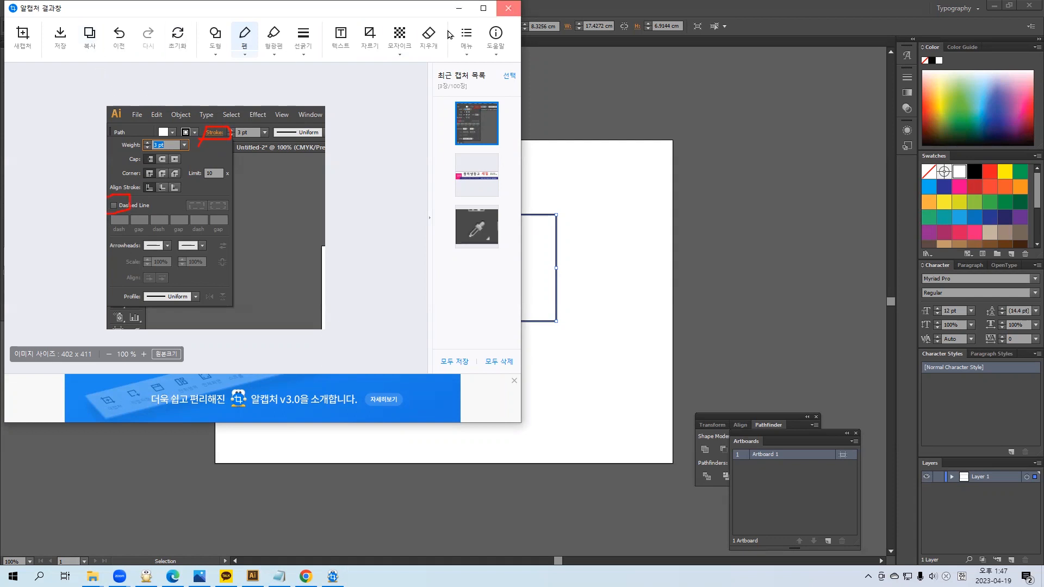
# Paste the annotated capture into the new document, place it over the artboard's left edge, and reselect the rectangle.
pyautogui.click(508, 8)
pyautogui.click(170, 136)
pyautogui.hotkey('ctrl', 'v')
pyautogui.hscroll(-3, 364, 161)
pyautogui.moveTo(594, 271); pyautogui.dragTo(220, 180)
pyautogui.moveTo(288, 158); pyautogui.dragTo(376, 186)
pyautogui.moveTo(480, 162); pyautogui.dragTo(501, 230)
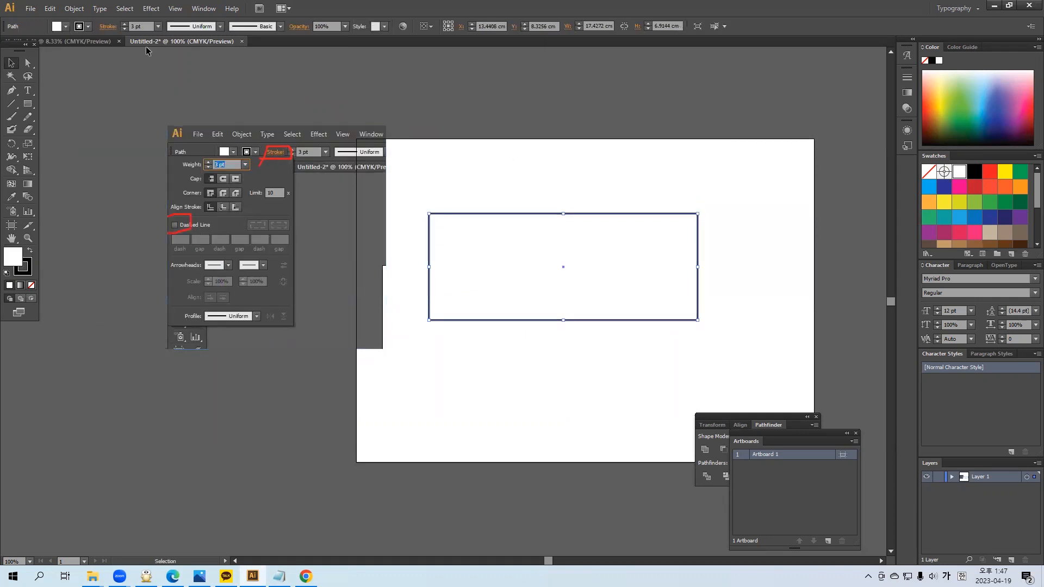
# Turn on Dashed Line for the rectangle's stroke with a 50 pt dash length.
pyautogui.click(107, 26)
pyautogui.click(7, 98)
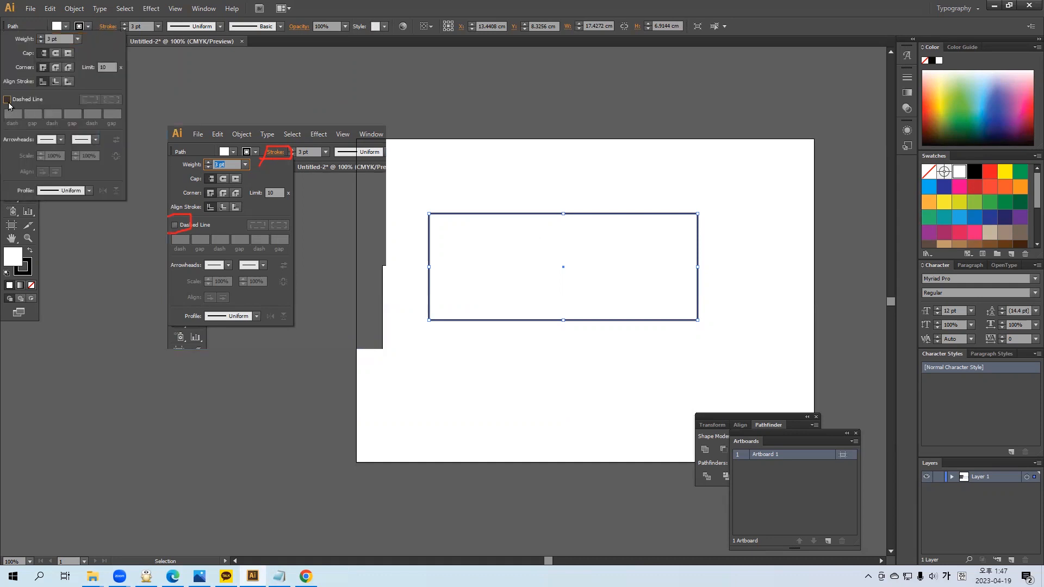
pyautogui.write('5')
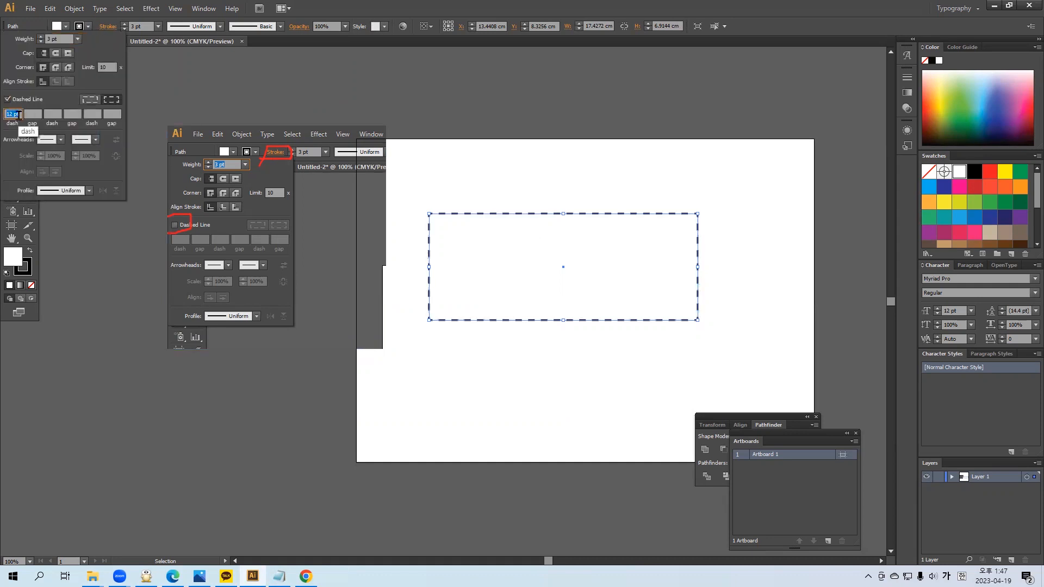
pyautogui.write('0')
pyautogui.press('Return')
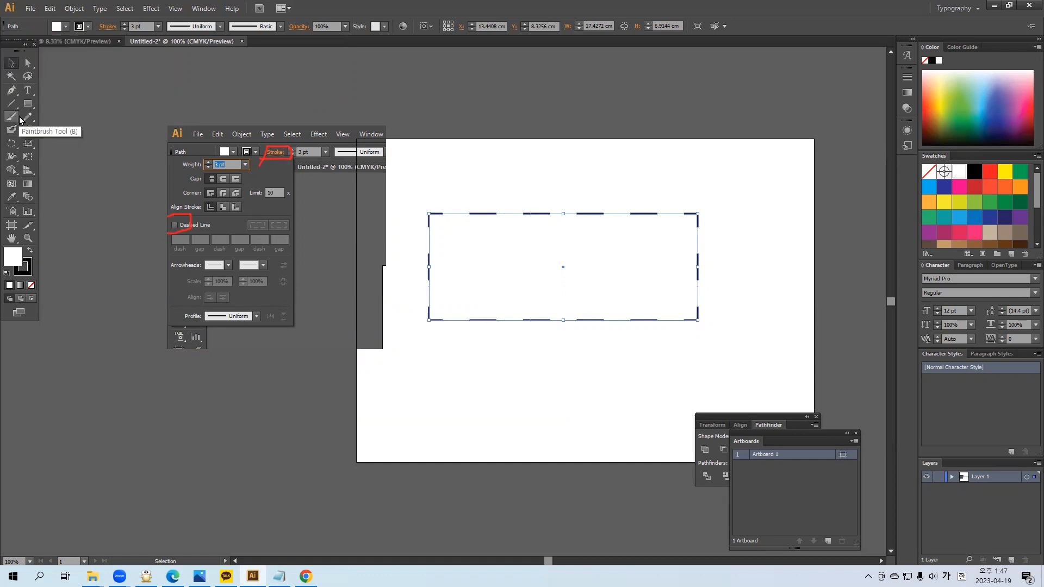
# Set the dash length of the rectangle's dashed stroke to 20 pt.
pyautogui.click(103, 28)
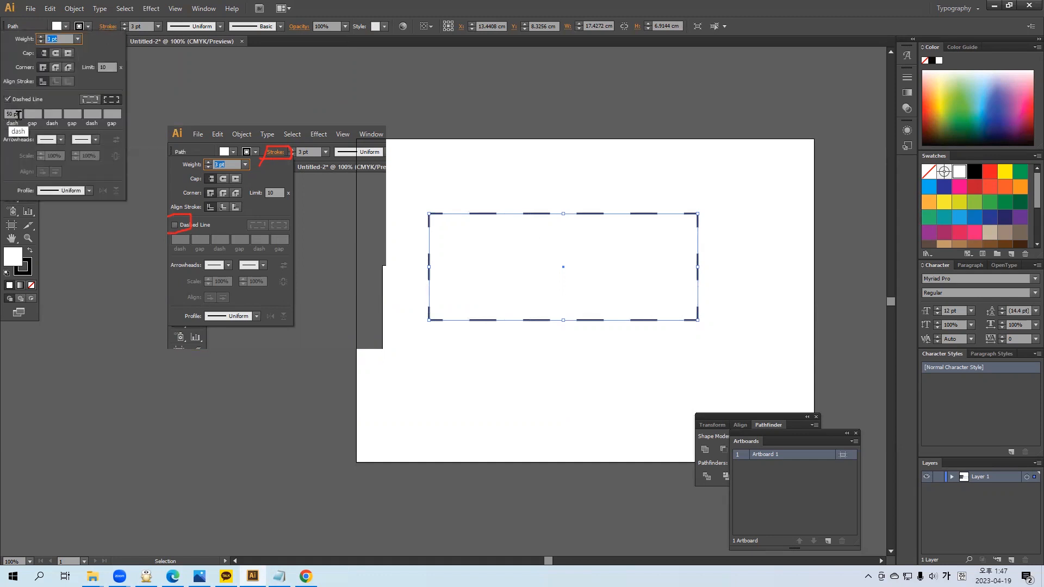
pyautogui.moveTo(19, 114); pyautogui.dragTo(2, 119)
pyautogui.write('12')
pyautogui.press('Return')
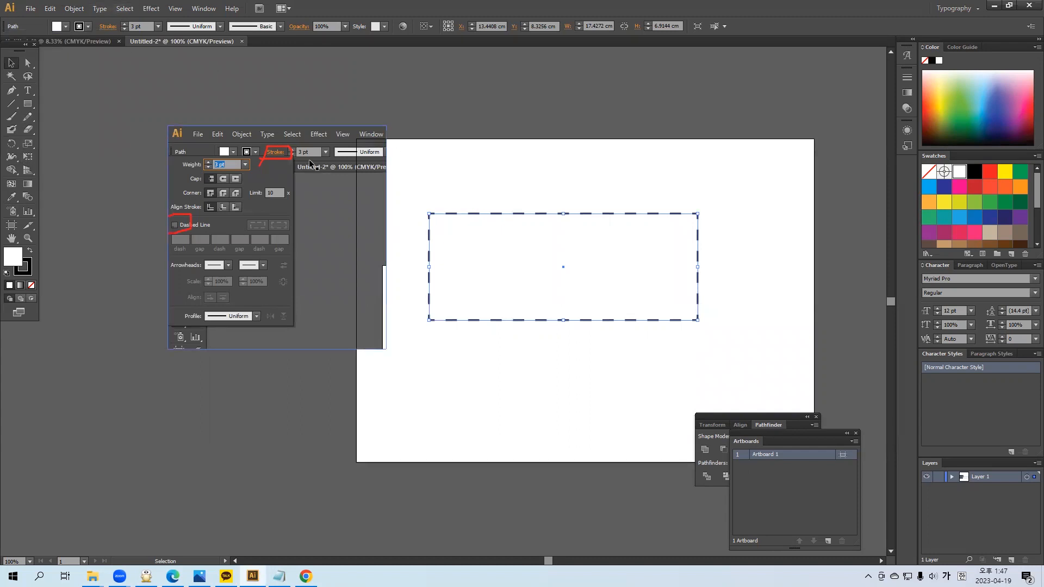
# Shorten the dashes of the rectangle's stroke to 10 pt.
pyautogui.click(106, 27)
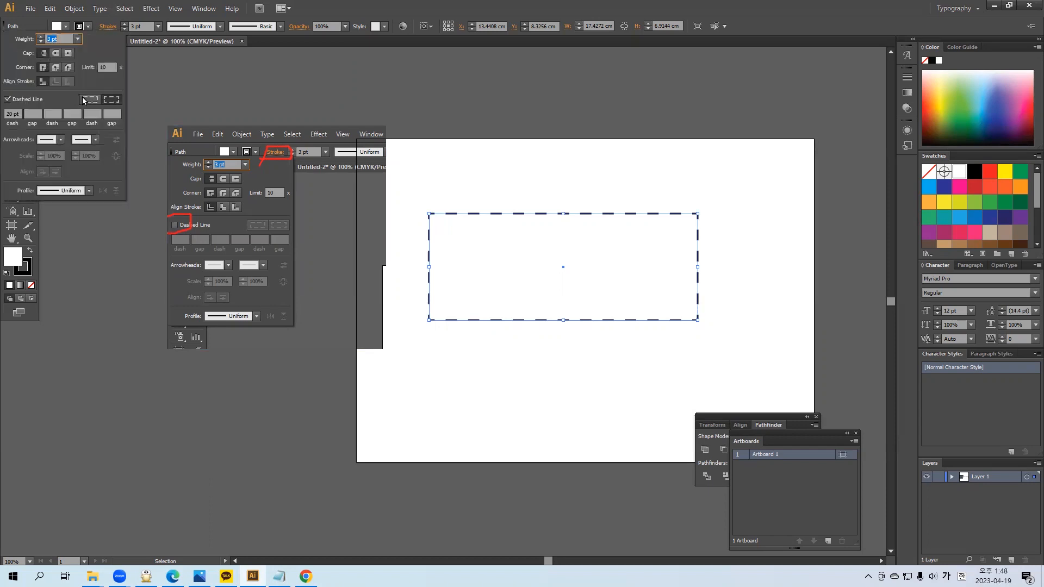
pyautogui.click(19, 114)
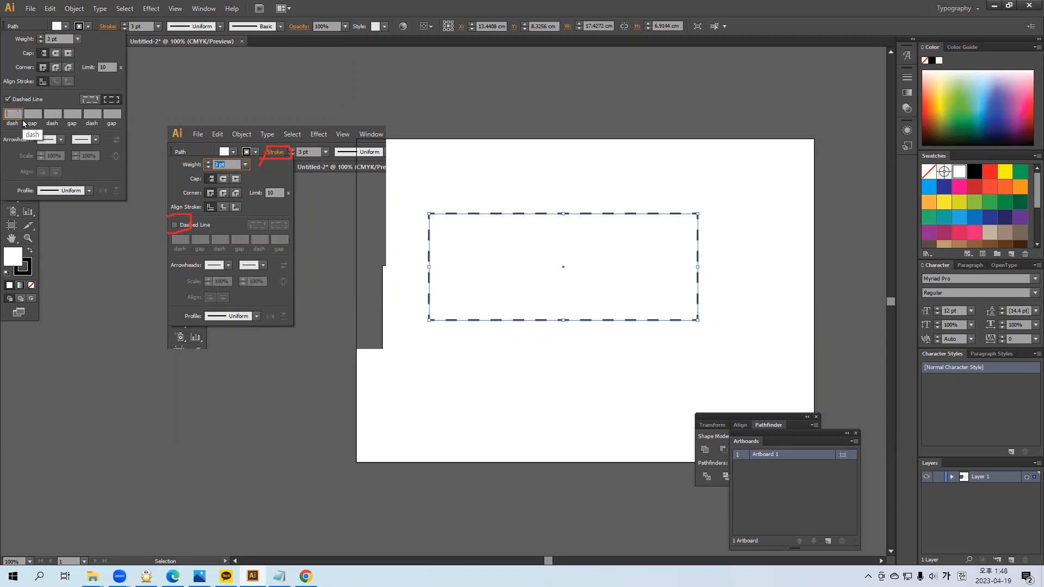
pyautogui.write('10')
pyautogui.press('Return')
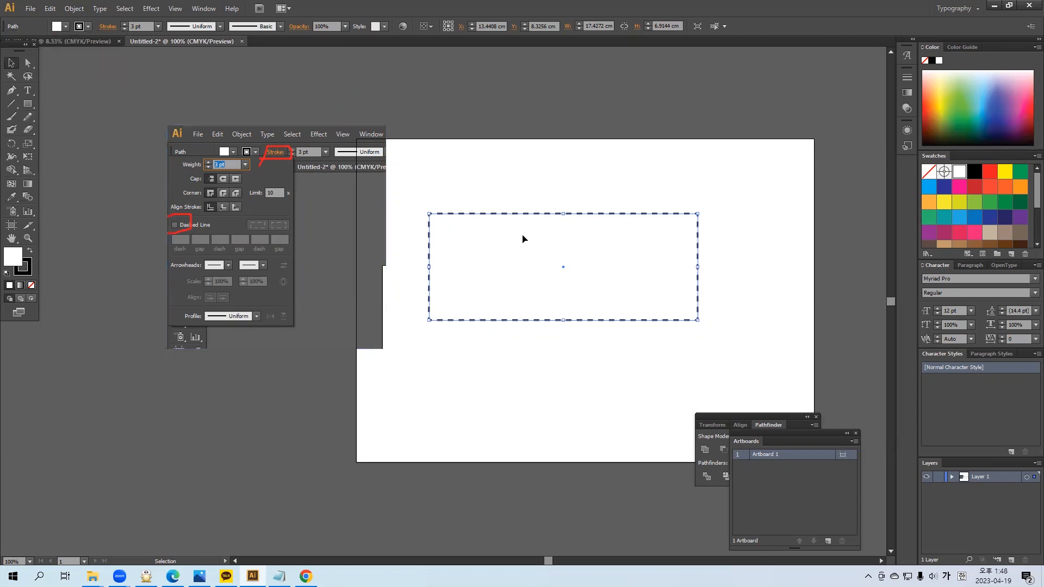
# Lengthen the dashes of the rectangle's stroke to 30 pt.
pyautogui.click(108, 27)
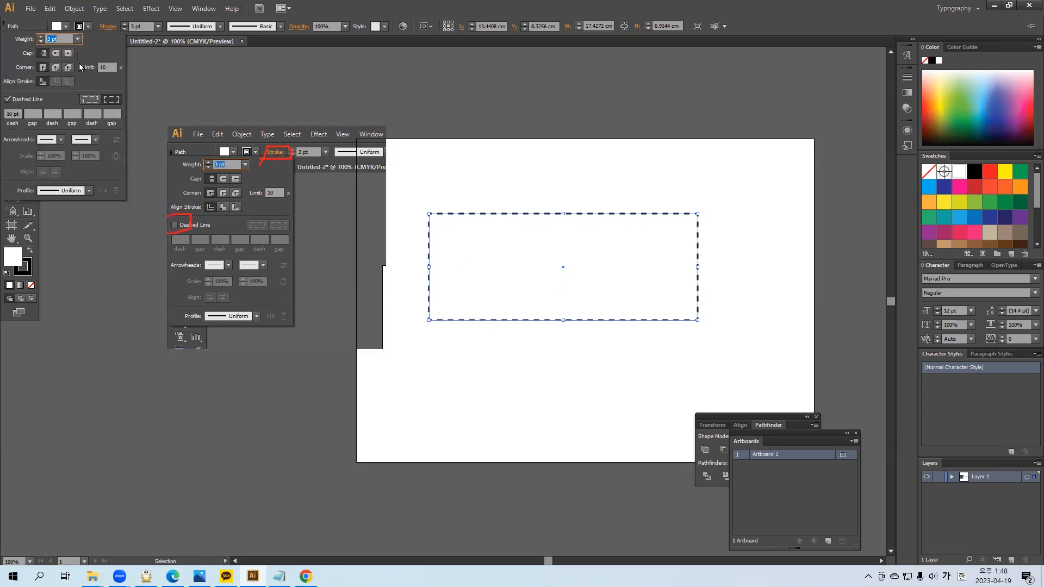
pyautogui.click(15, 113)
pyautogui.write('30')
pyautogui.press('Return')
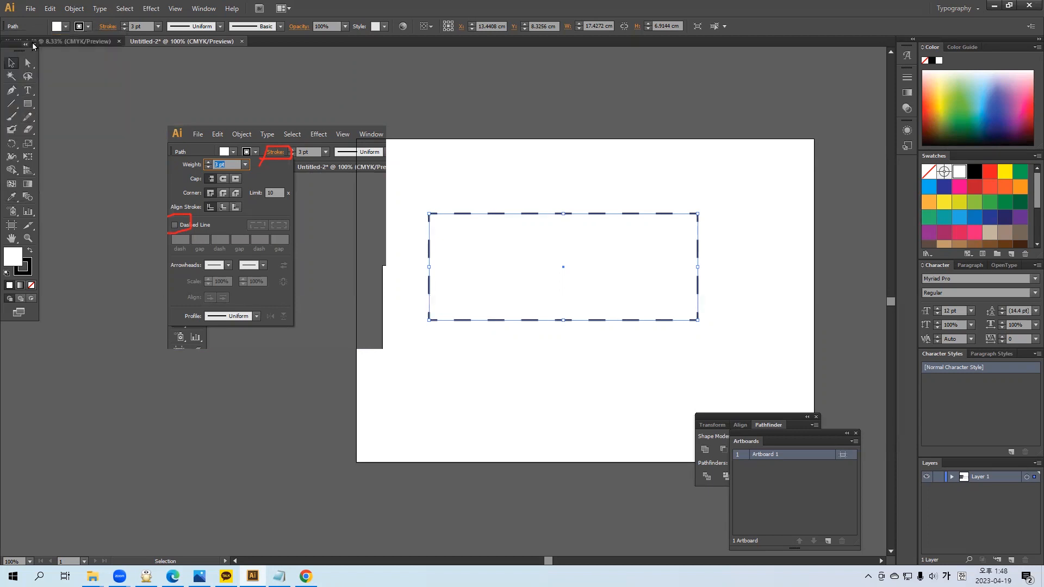
# Set the rectangle's dash length back to 10 pt and recheck its stroke options.
pyautogui.click(108, 26)
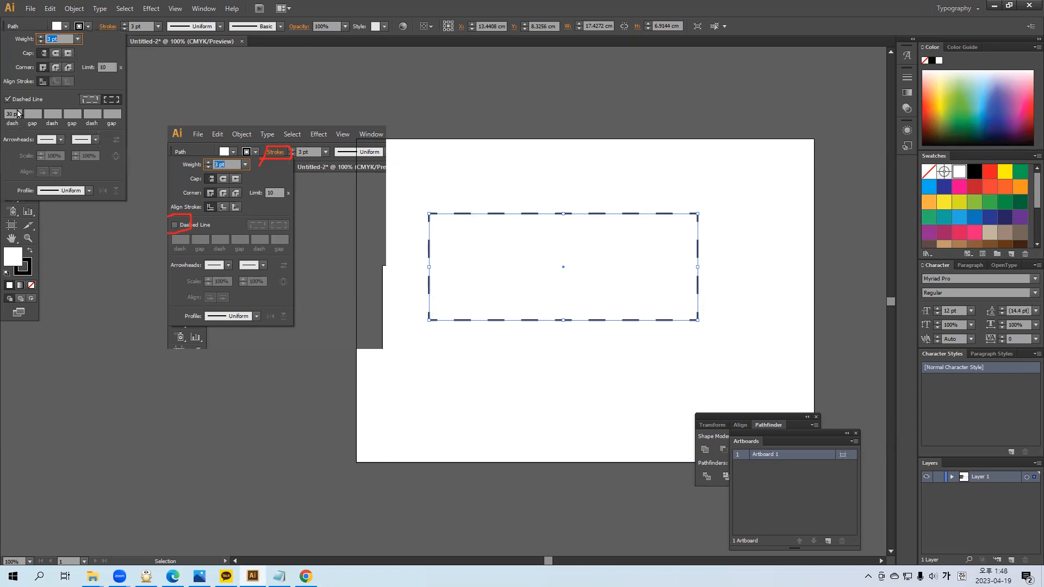
pyautogui.tripleClick(18, 113)
pyautogui.write('1')
pyautogui.press('Return')
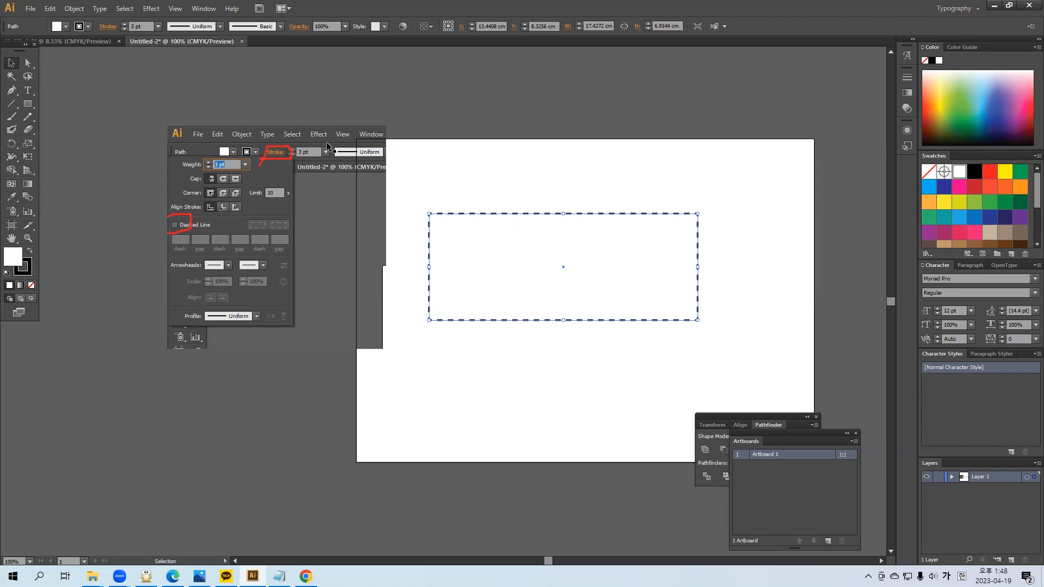
pyautogui.click(101, 26)
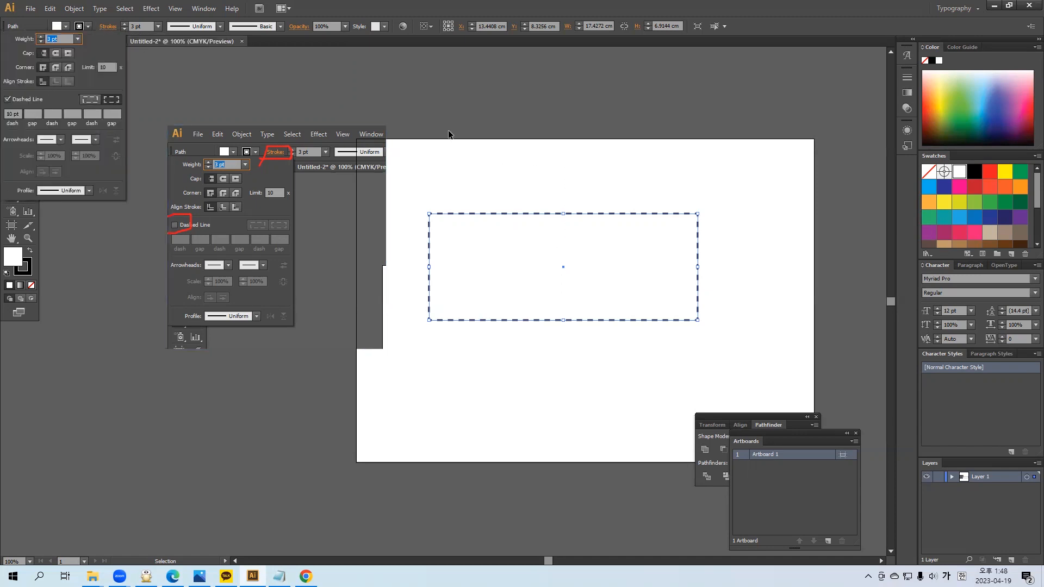
pyautogui.click(243, 72)
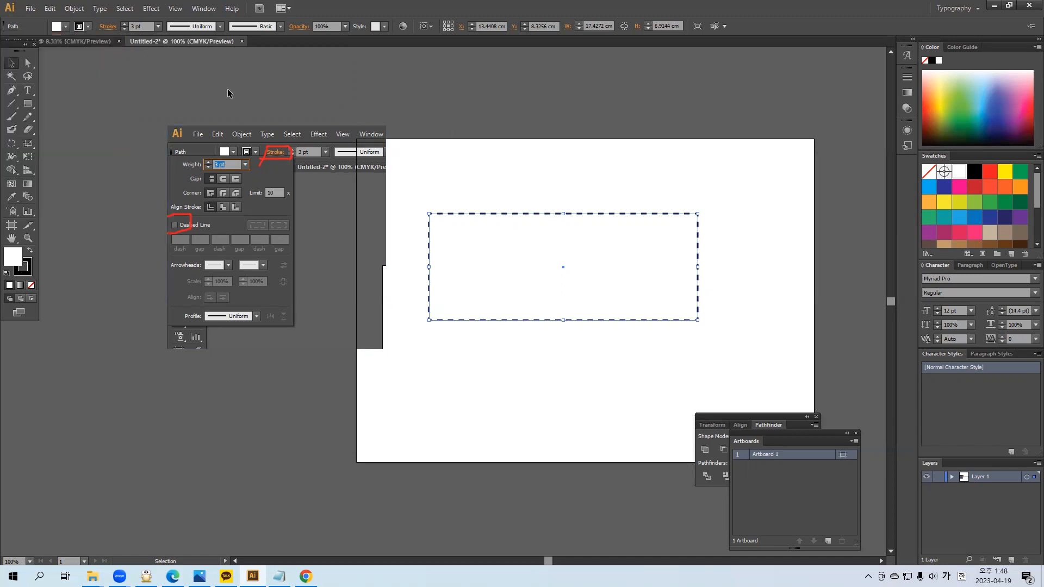
# Switch to the Korean banner document at the empty area below the refrigerator-sale banner.
pyautogui.click(64, 41)
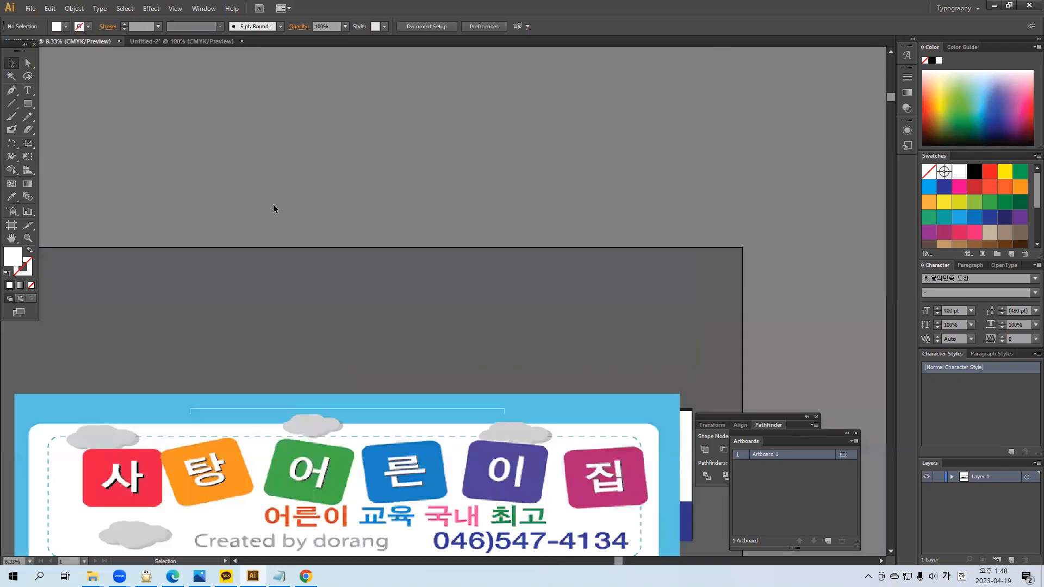
pyautogui.scroll(-5, 310, 209)
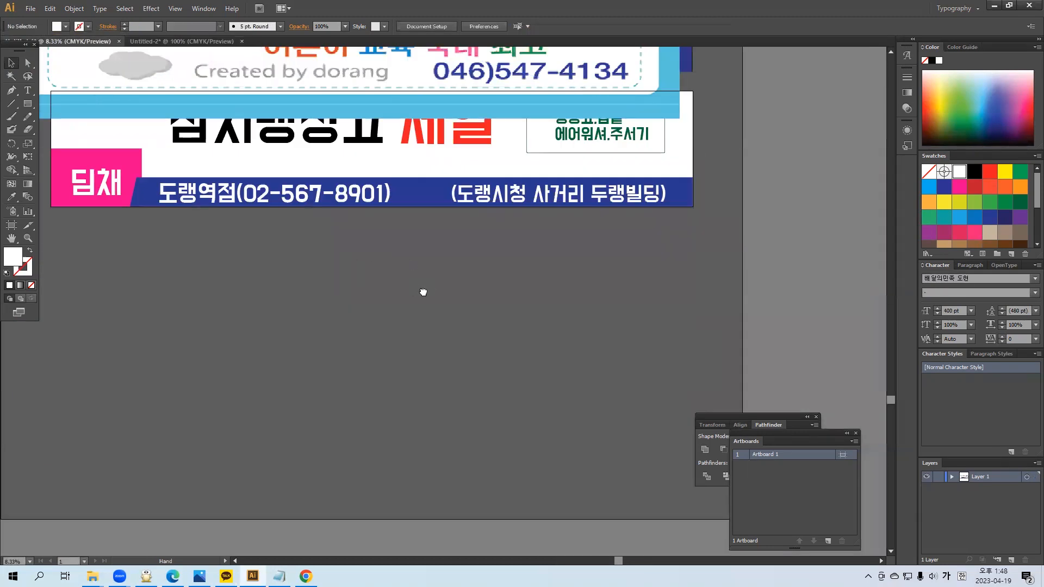
pyautogui.moveTo(421, 291); pyautogui.dragTo(498, 270)
pyautogui.click(28, 104)
pyautogui.moveTo(242, 216); pyautogui.dragTo(676, 336)
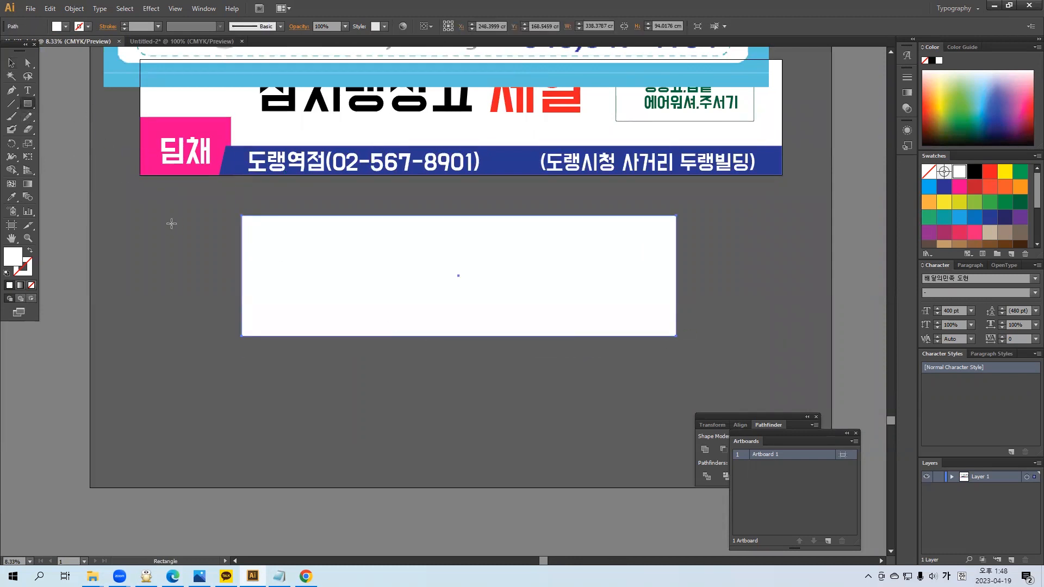
pyautogui.press('Delete')
# Draw a white rounded rectangle about 369 x 133 cm below the refrigerator-sale banner.
pyautogui.moveTo(27, 103); pyautogui.dragTo(80, 116)
pyautogui.moveTo(208, 212); pyautogui.dragTo(664, 381)
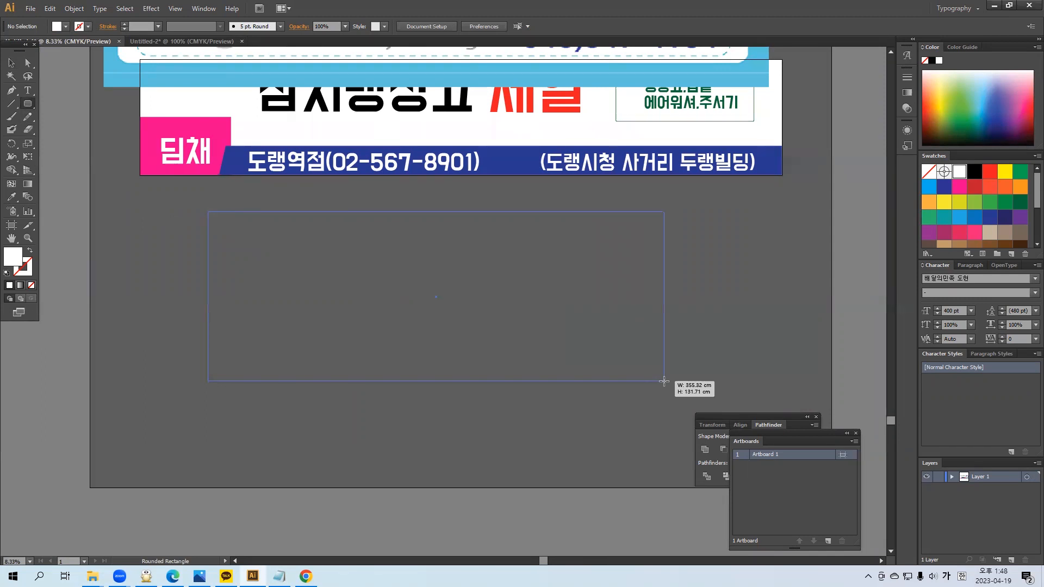
pyautogui.moveTo(663, 381); pyautogui.dragTo(680, 384)
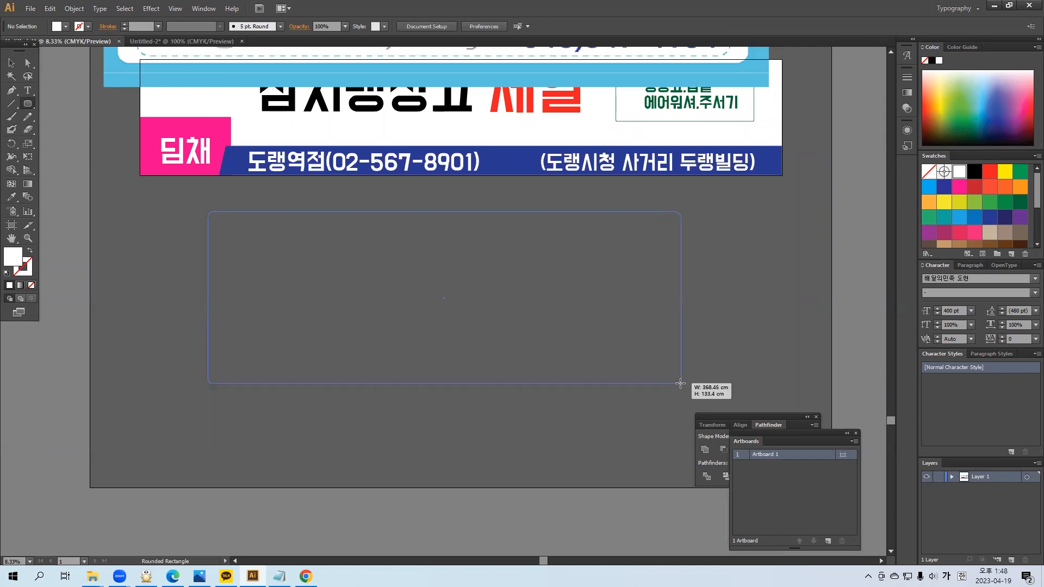
pyautogui.moveTo(680, 383); pyautogui.dragTo(681, 383)
pyautogui.moveTo(681, 383); pyautogui.dragTo(681, 383)
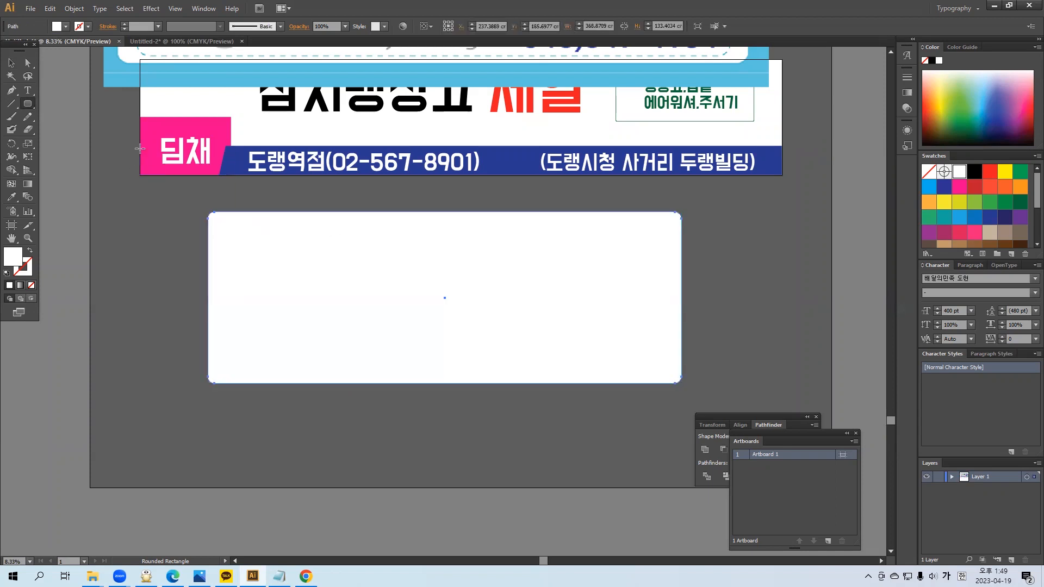
# Give the rounded rectangle a black stroke and deselect it.
pyautogui.click(65, 26)
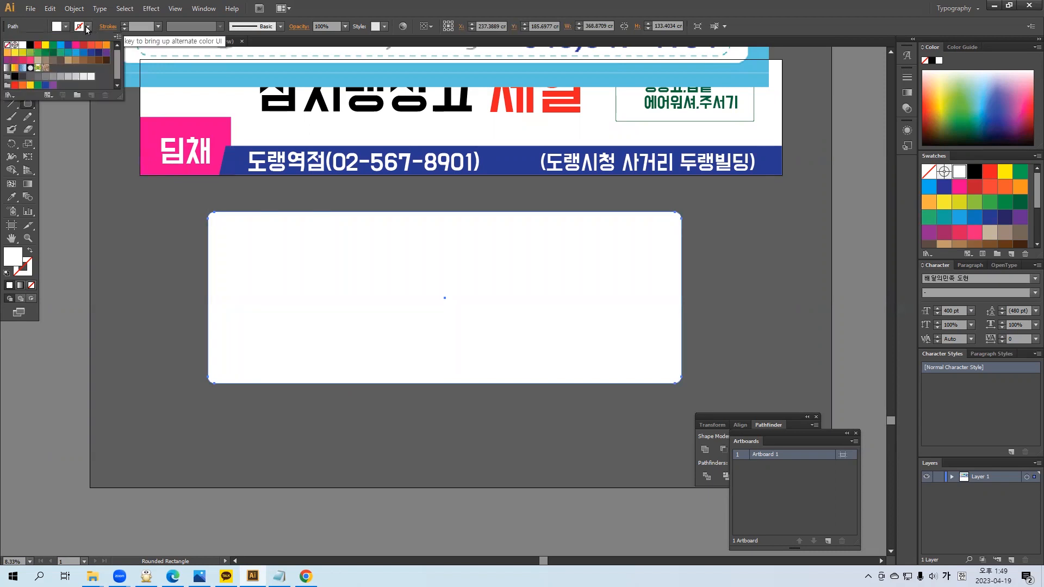
pyautogui.click(30, 45)
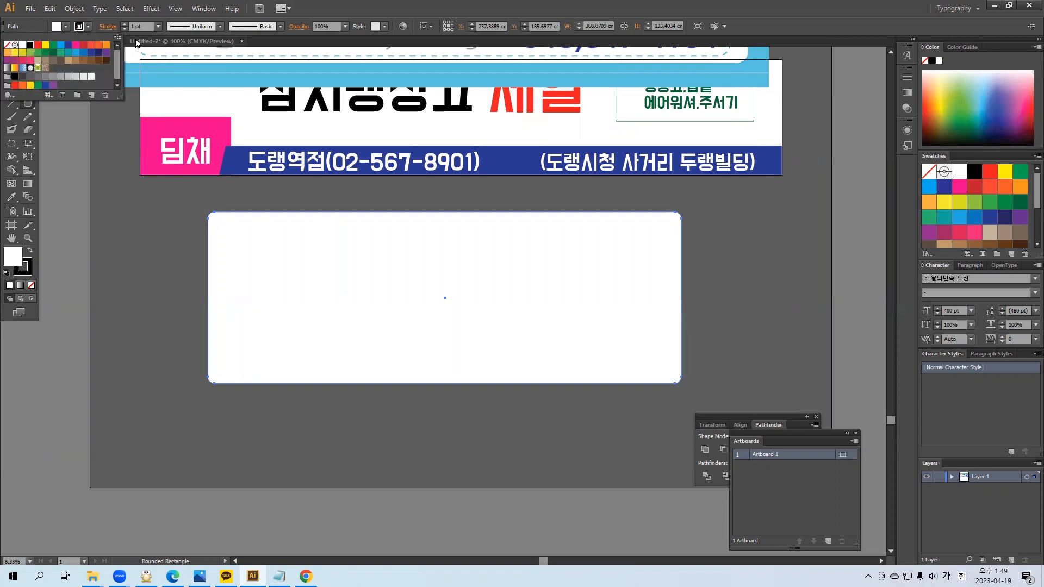
pyautogui.press('v')
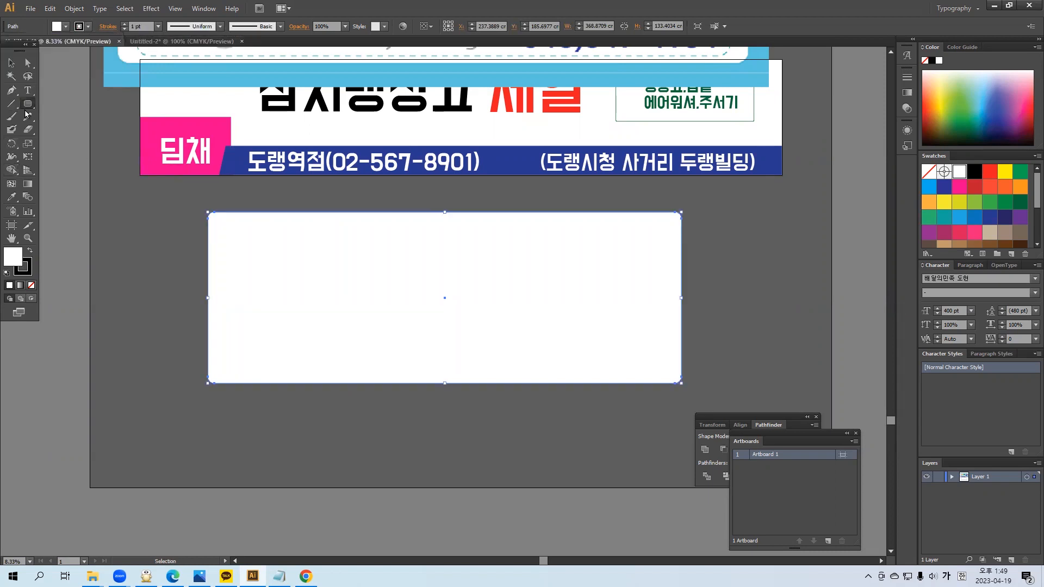
pyautogui.click(130, 301)
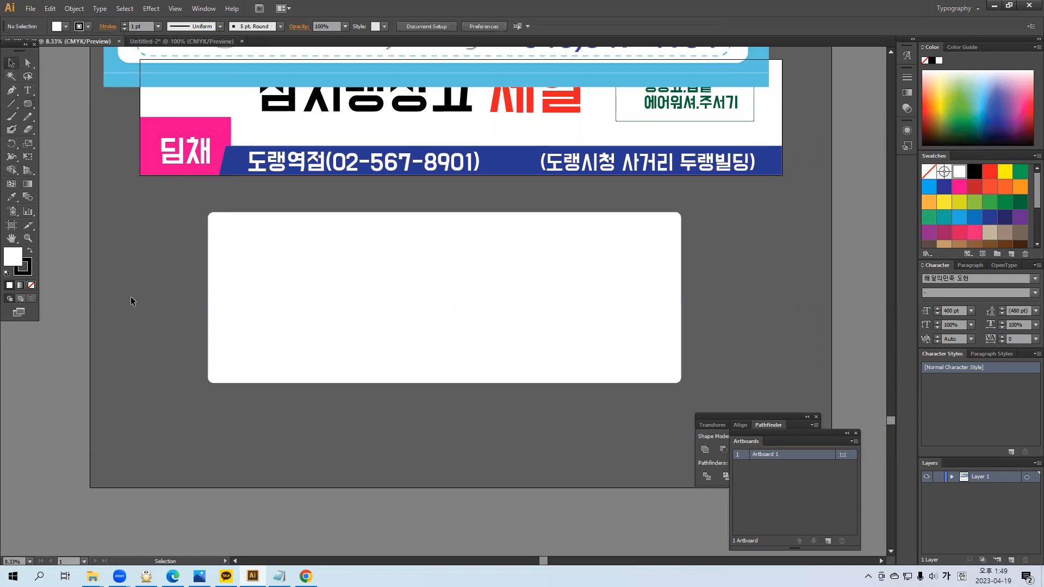
# Set the rounded rectangle's stroke weight to 50 pt and deselect it.
pyautogui.click(218, 228)
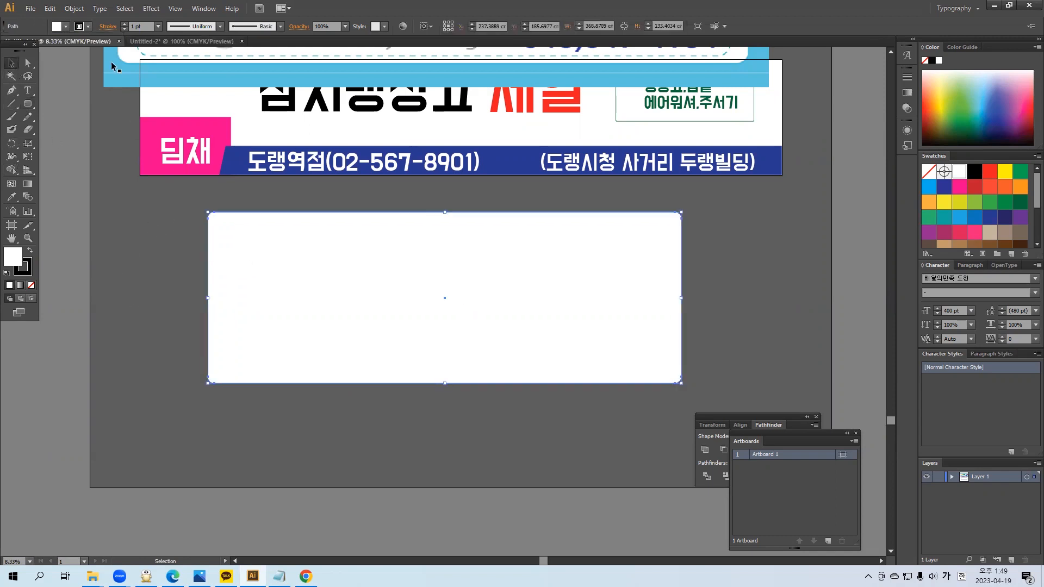
pyautogui.click(143, 25)
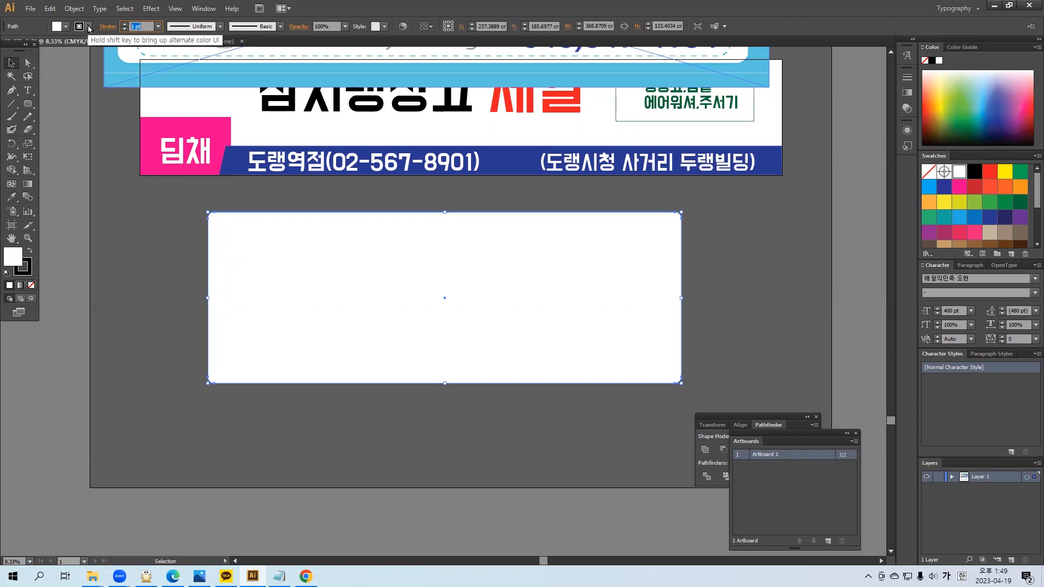
pyautogui.press('Return')
pyautogui.click(156, 272)
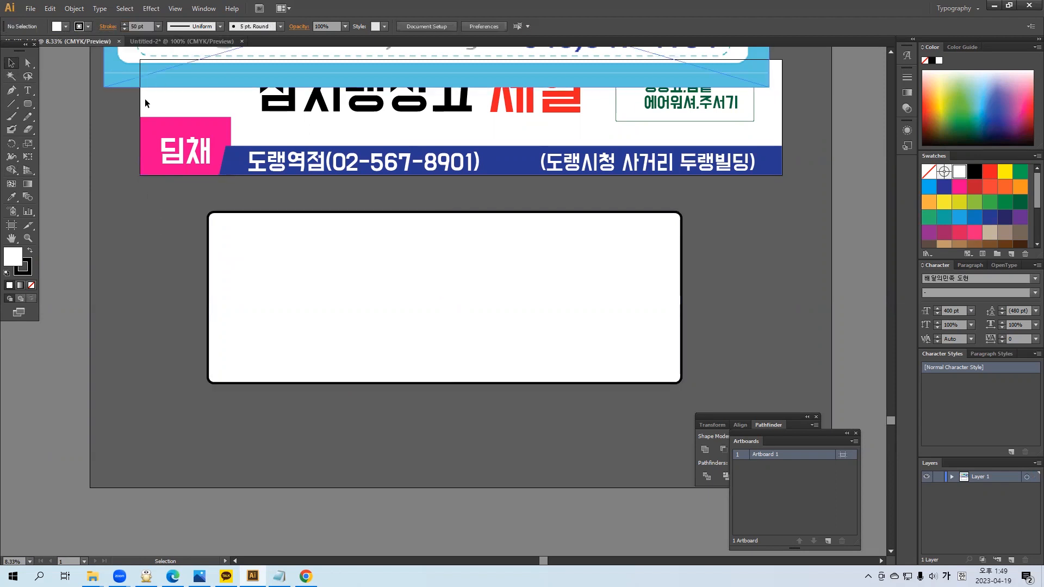
# Switch to the Untitled-2 document and set its rectangle's stroke weight to 50 pt for comparison.
pyautogui.click(191, 45)
pyautogui.moveTo(426, 171); pyautogui.dragTo(523, 266)
pyautogui.moveTo(143, 26); pyautogui.dragTo(83, 27)
pyautogui.write('50')
pyautogui.press('Return')
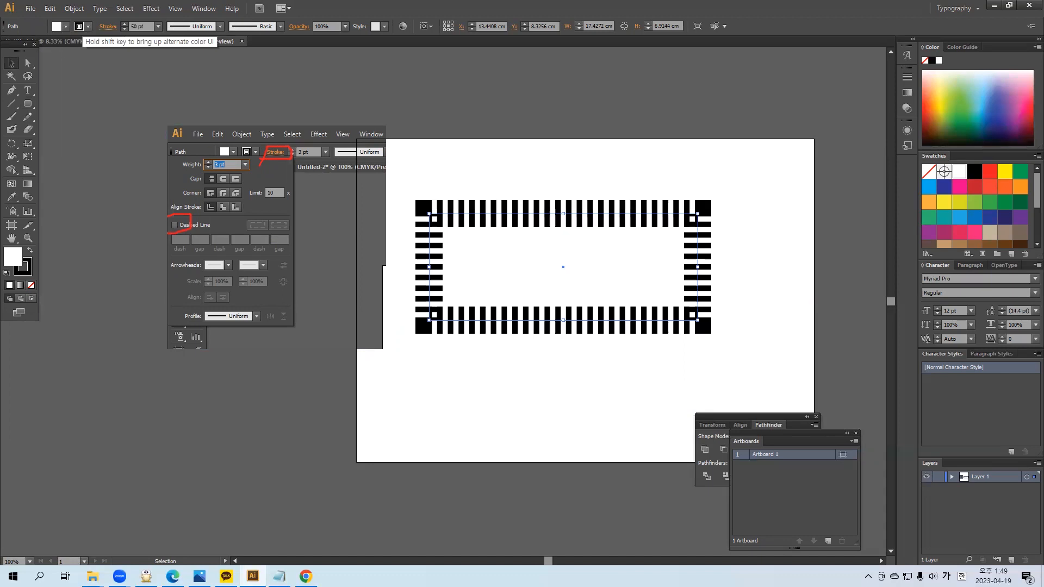
# Turn off Dashed Line for the 50 pt rectangle and move it toward the artboard's upper right corner.
pyautogui.click(100, 26)
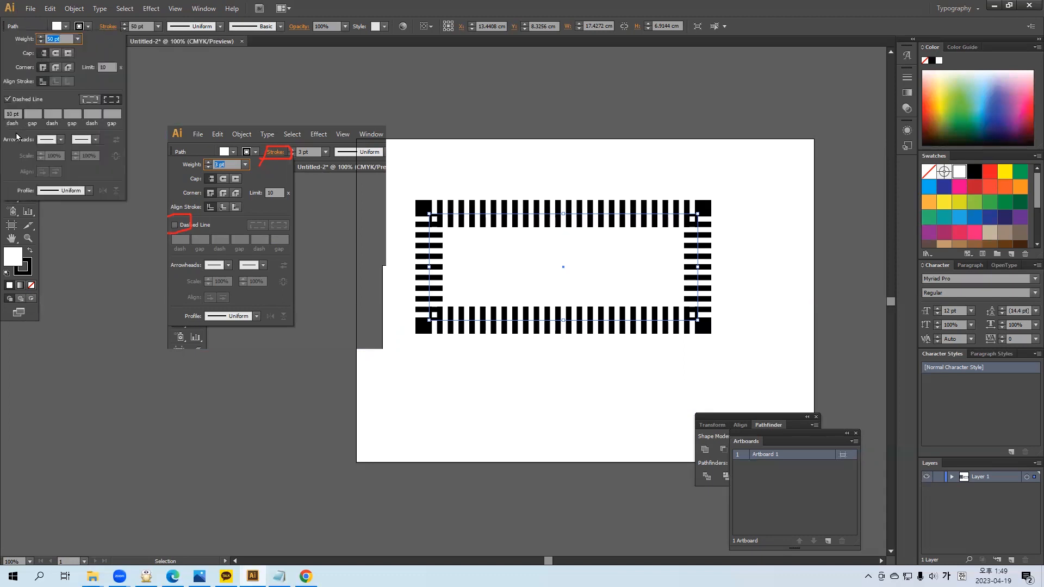
pyautogui.click(7, 100)
pyautogui.click(7, 99)
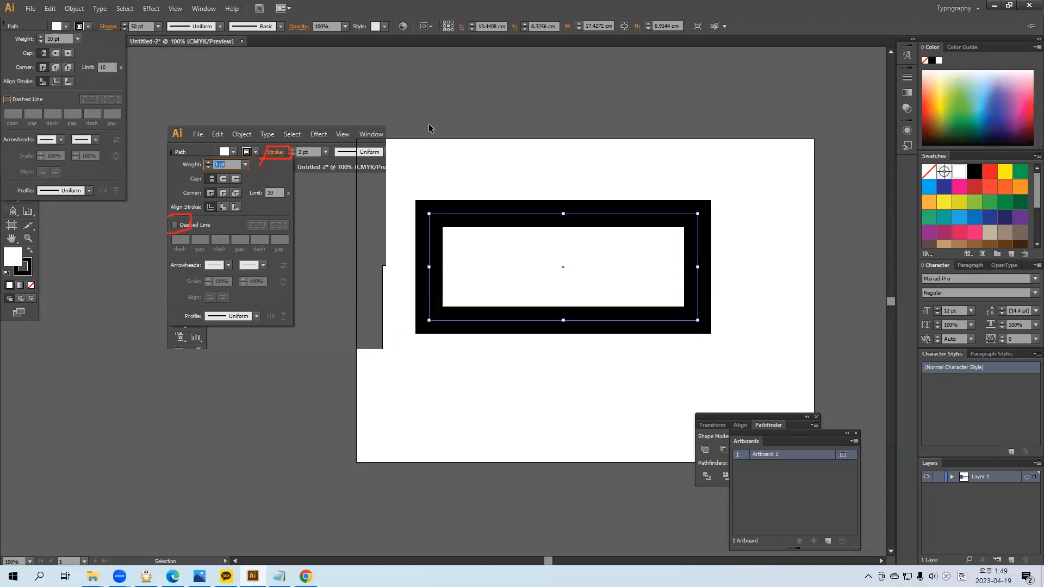
pyautogui.click(304, 73)
pyautogui.click(554, 120)
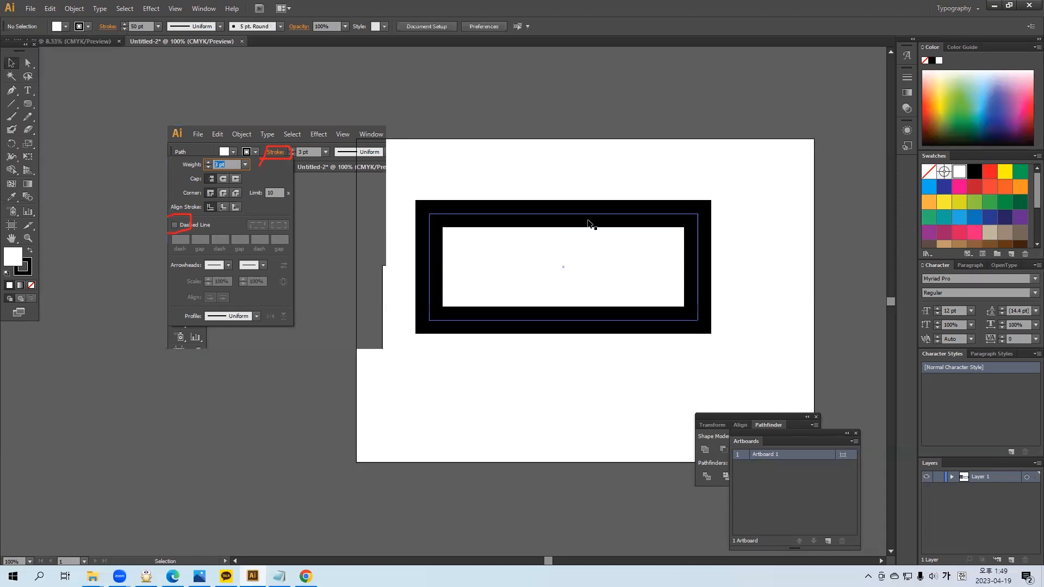
pyautogui.moveTo(588, 223); pyautogui.dragTo(693, 160)
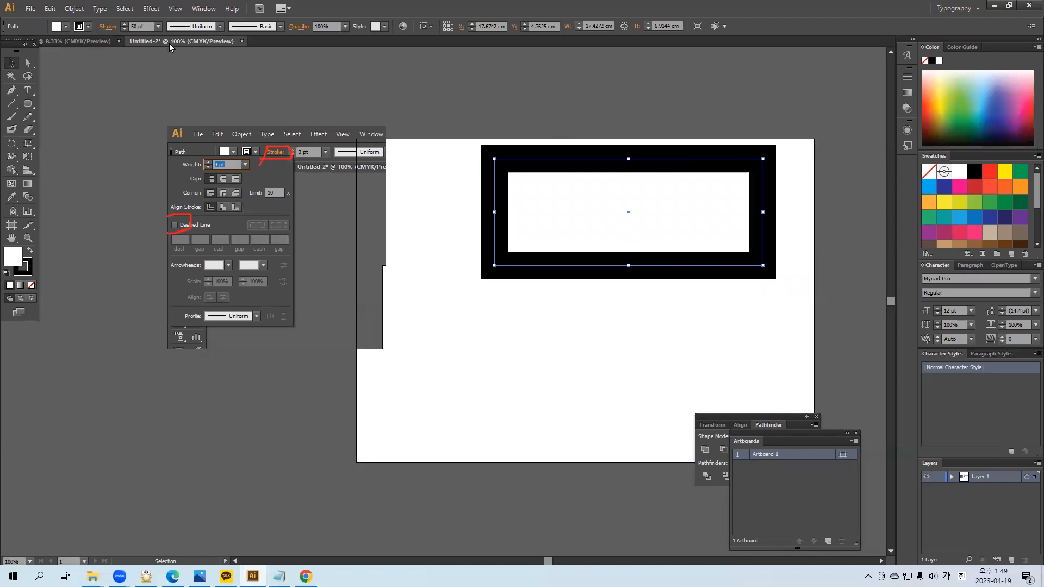
# Switch back to the banner document and set the rounded rectangle's stroke weight to 100 pt.
pyautogui.click(54, 42)
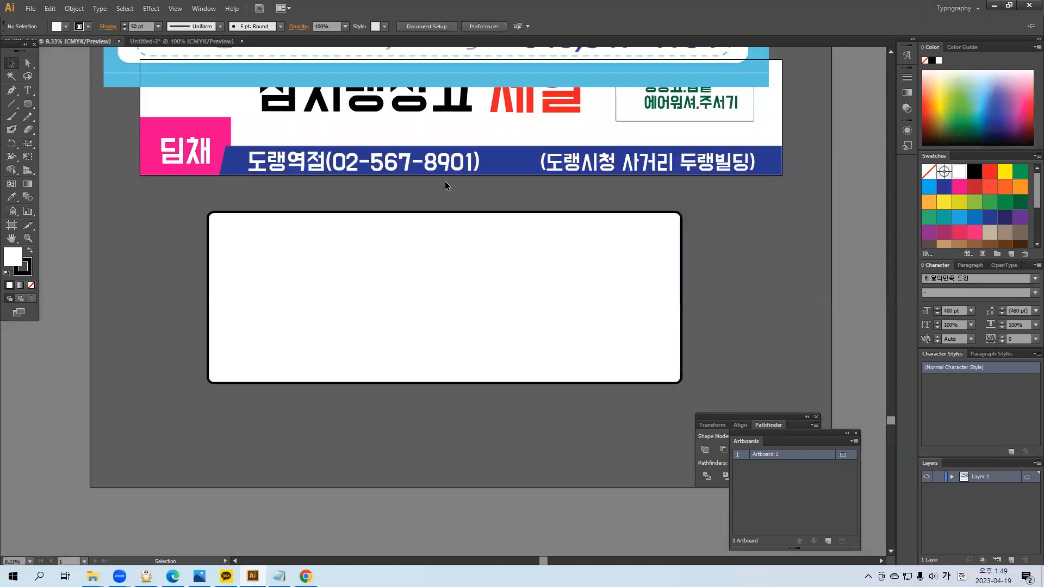
pyautogui.click(478, 237)
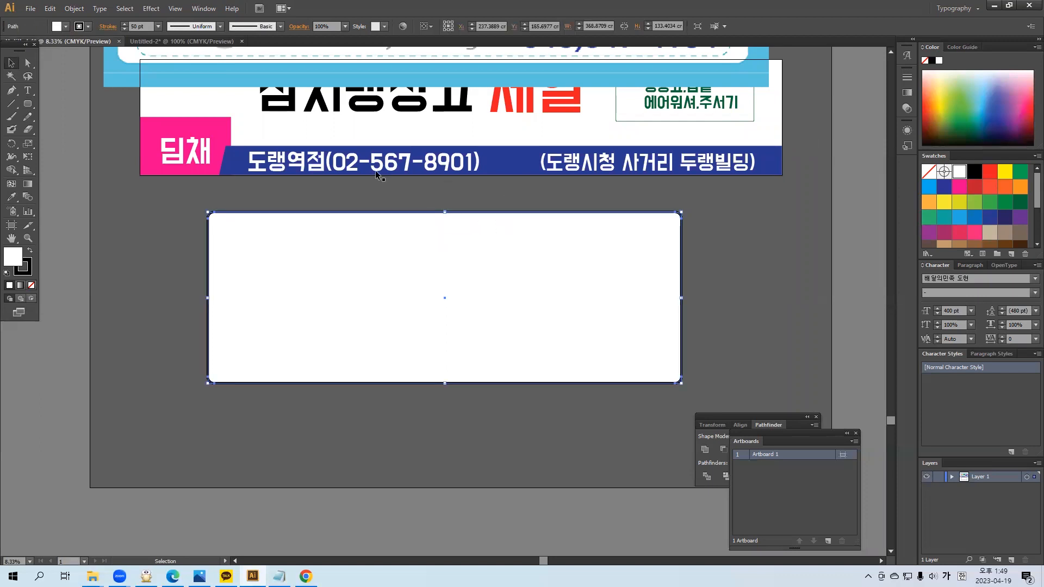
pyautogui.click(148, 27)
pyautogui.write('100')
pyautogui.press('Return')
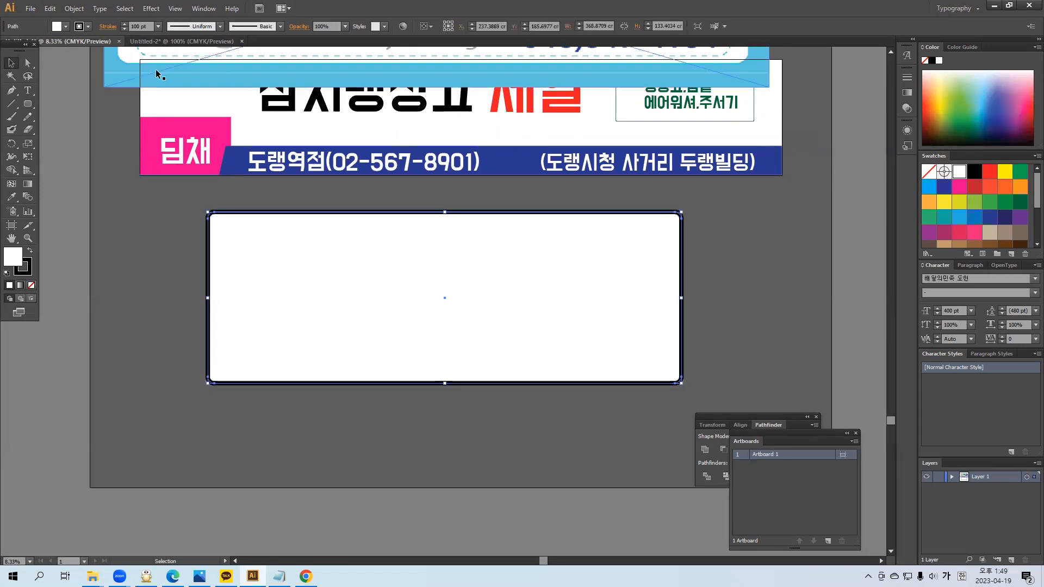
# Set the rounded rectangle's stroke weight to 50 pt and deselect it.
pyautogui.click(149, 27)
pyautogui.write('50')
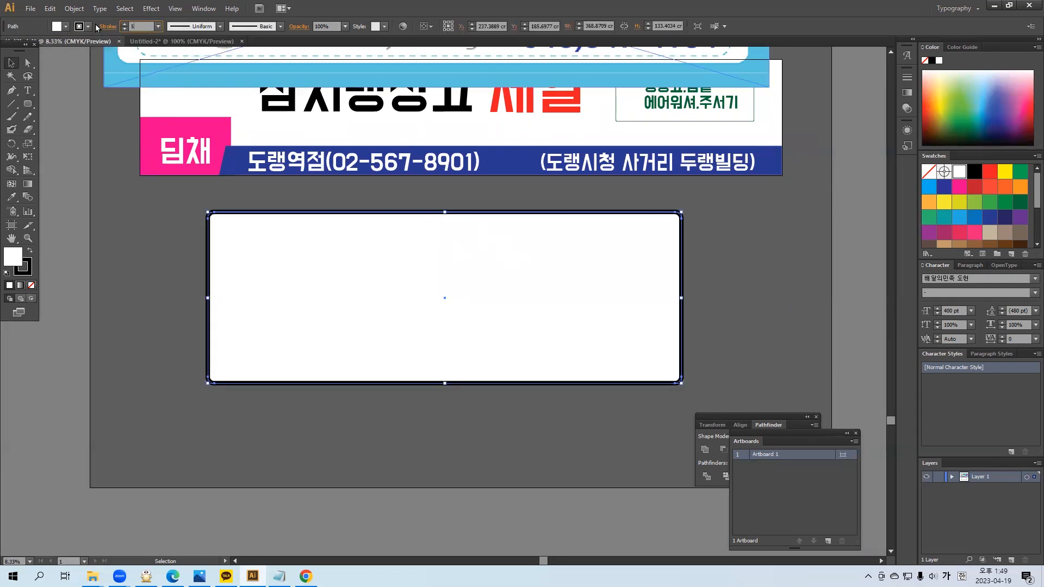
pyautogui.press('Return')
pyautogui.click(742, 313)
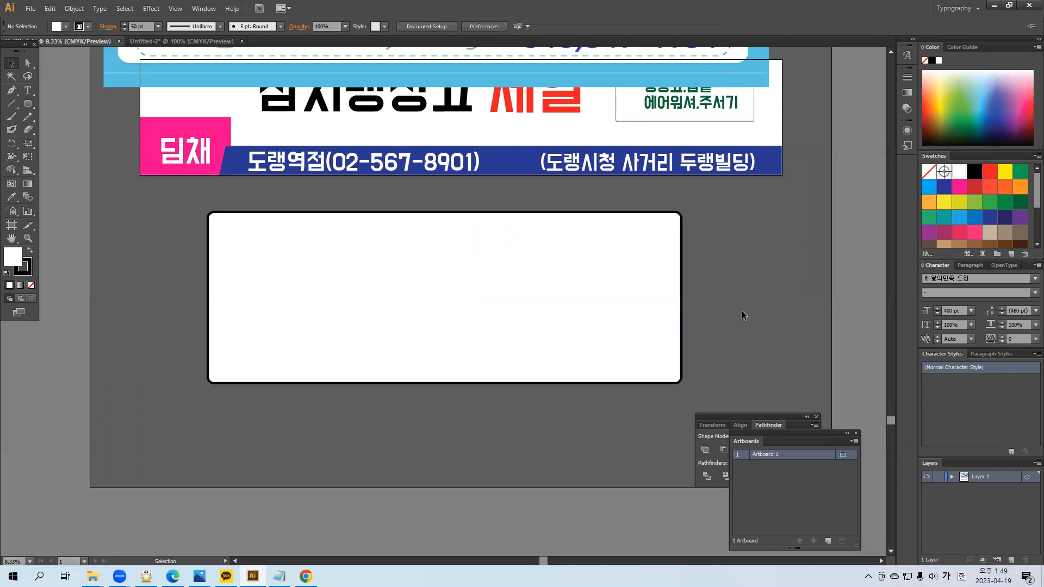
# Turn on Dashed Line for the rounded rectangle's stroke with a 100 pt dash.
pyautogui.click(433, 213)
pyautogui.click(107, 26)
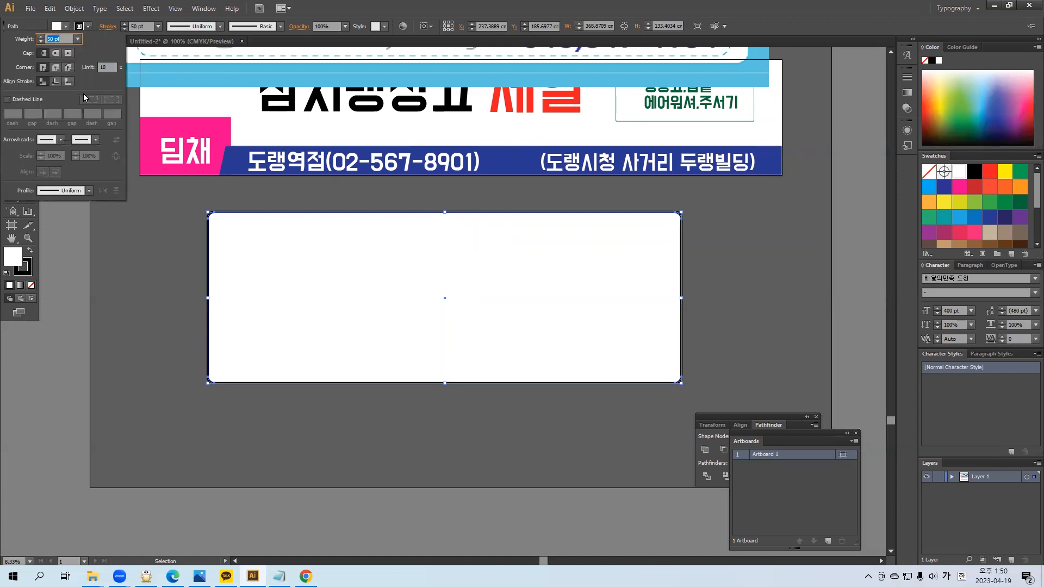
pyautogui.click(8, 99)
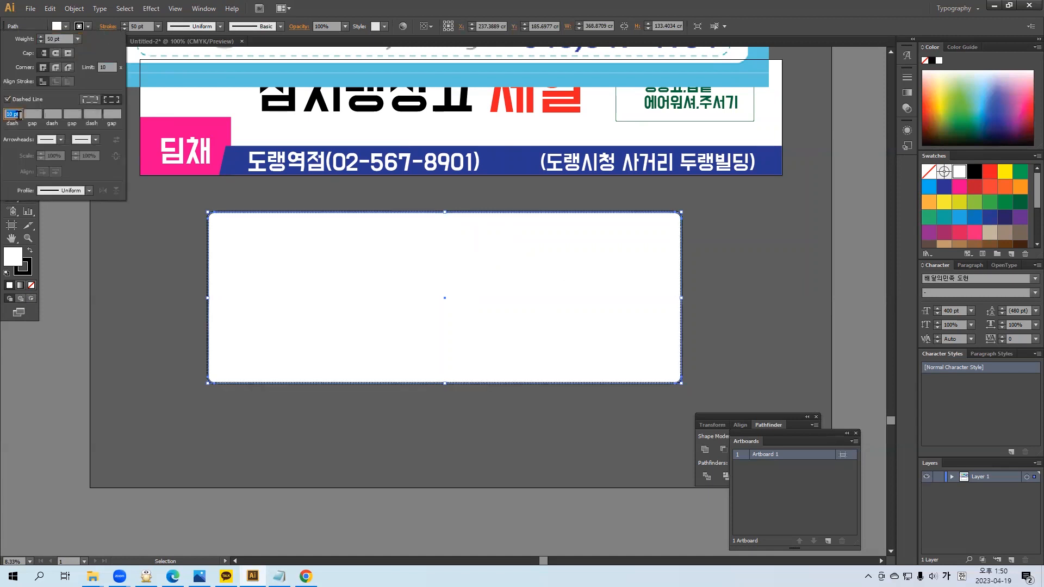
pyautogui.write('100')
pyautogui.press('Return')
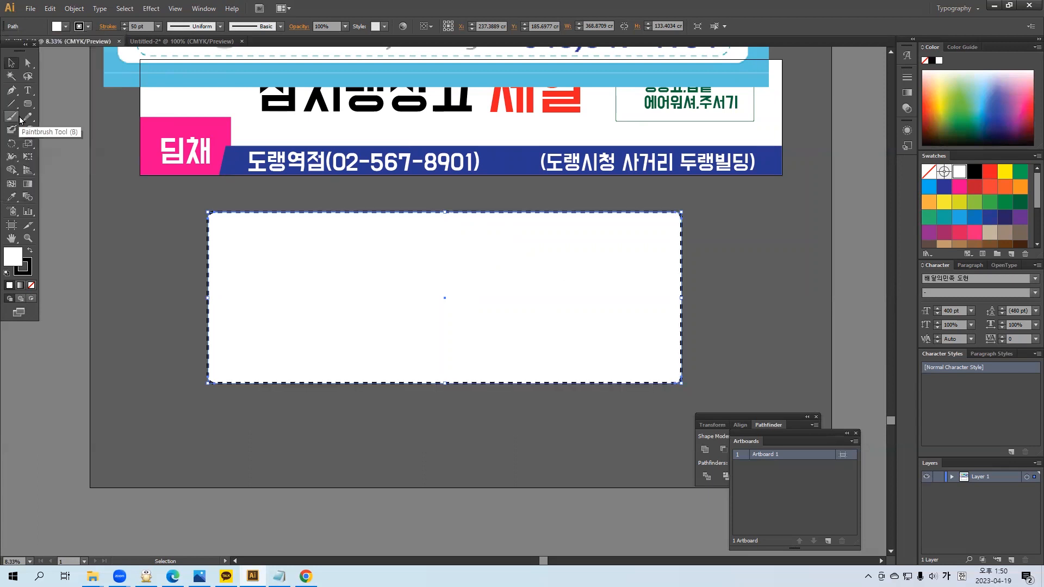
# Set the rounded rectangle's dash length to 150 pt.
pyautogui.click(112, 26)
pyautogui.click(13, 114)
pyautogui.write('200')
pyautogui.press('Return')
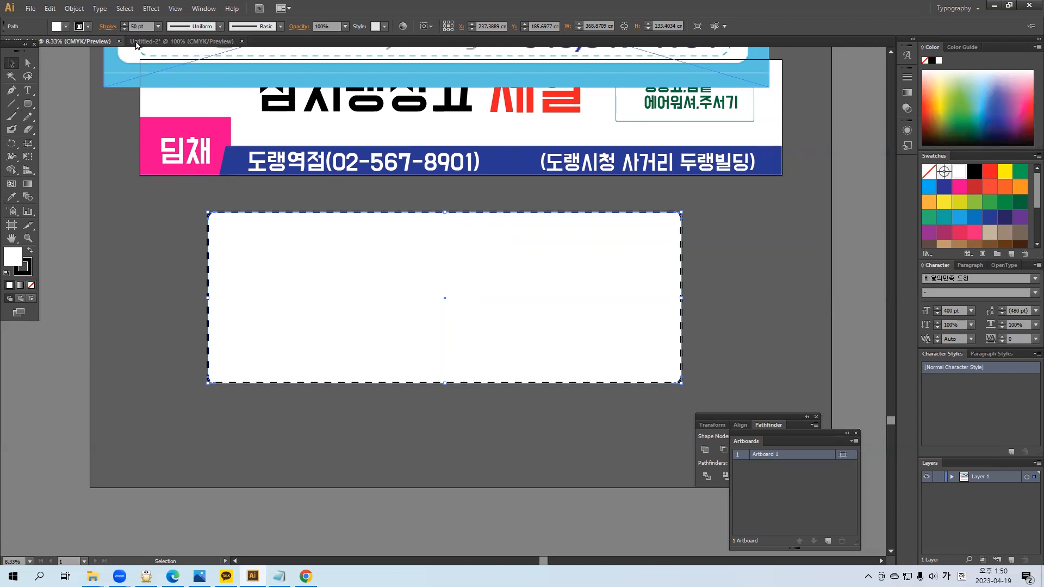
# Capture the rounded rectangle's stroke settings, mark the weight and dash values in red, and close the capture window.
pyautogui.click(103, 28)
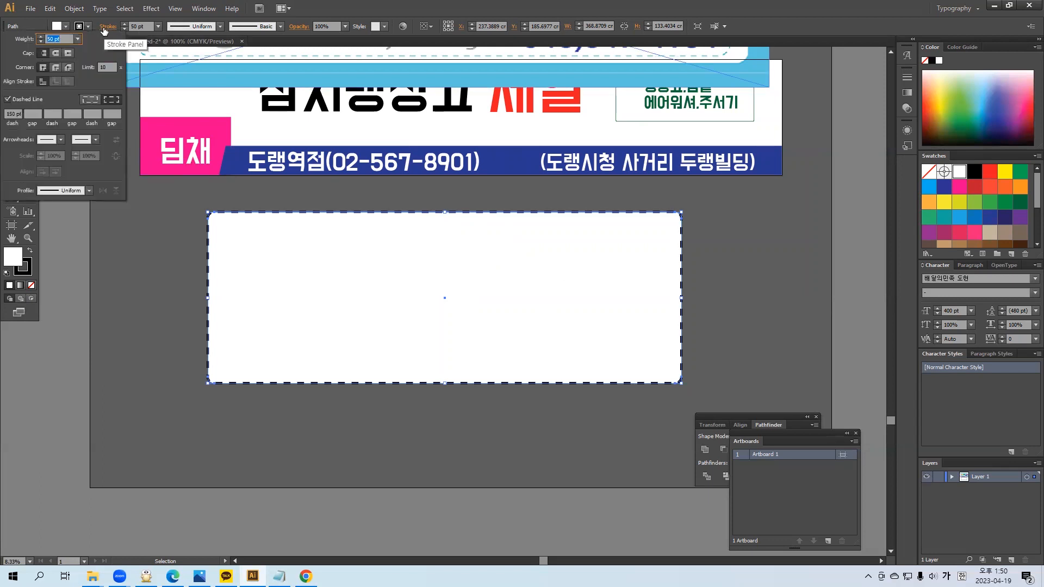
pyautogui.hotkey('ctrl', 'shift', 'c')
pyautogui.moveTo(157, 183); pyautogui.dragTo(1, 2)
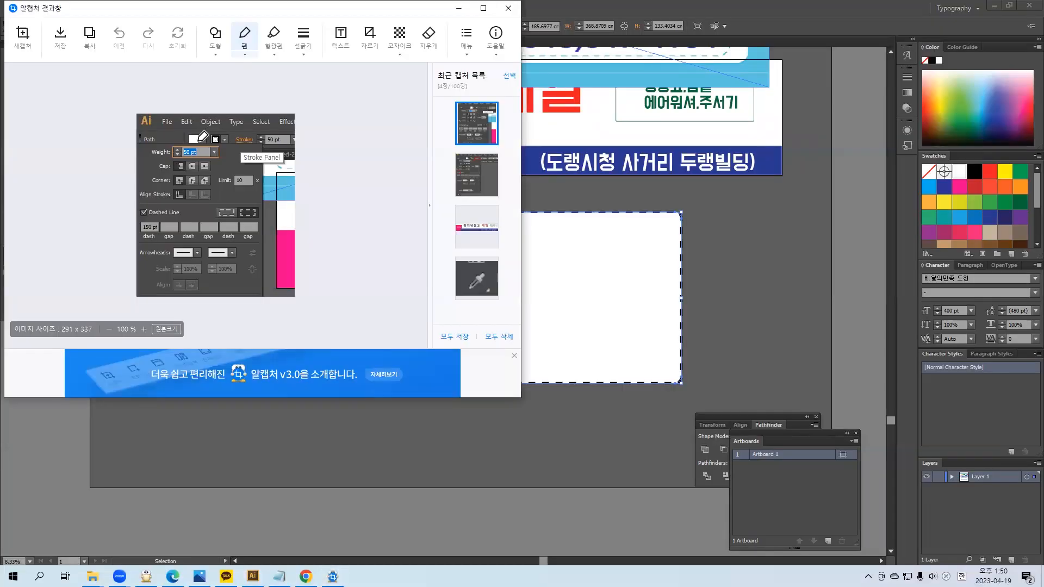
pyautogui.moveTo(205, 155); pyautogui.dragTo(162, 143)
pyautogui.moveTo(154, 220); pyautogui.dragTo(142, 243)
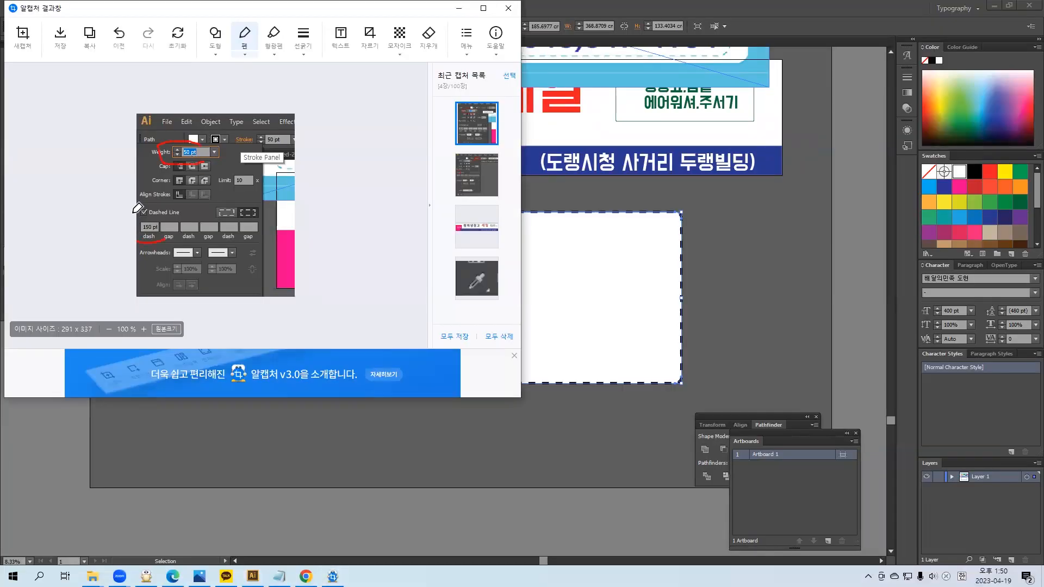
pyautogui.click(508, 8)
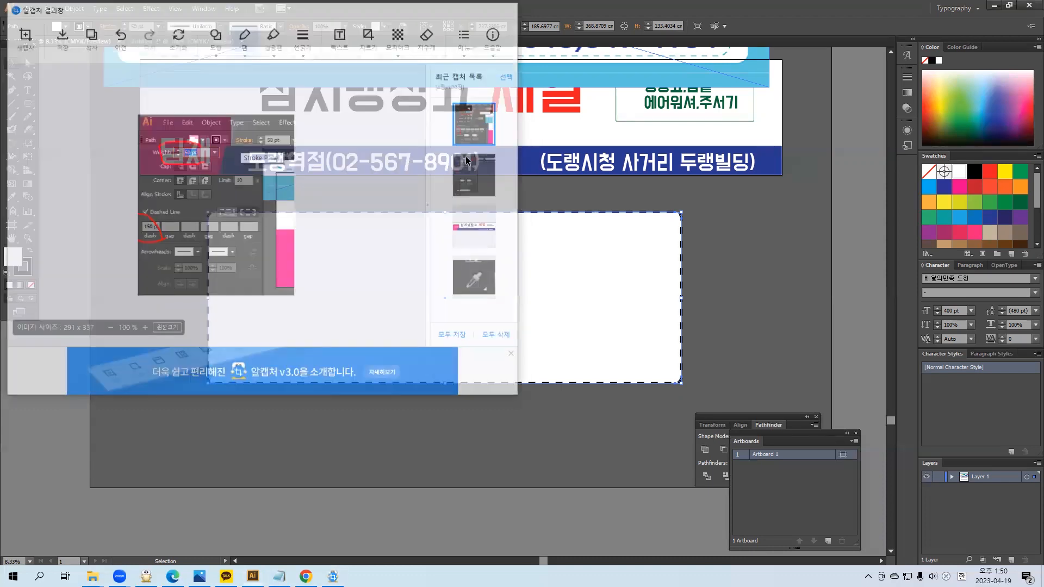
# Paste the annotated capture over the rounded rectangle in the banner document and enlarge it.
pyautogui.click(471, 202)
pyautogui.hotkey('ctrl', 'v')
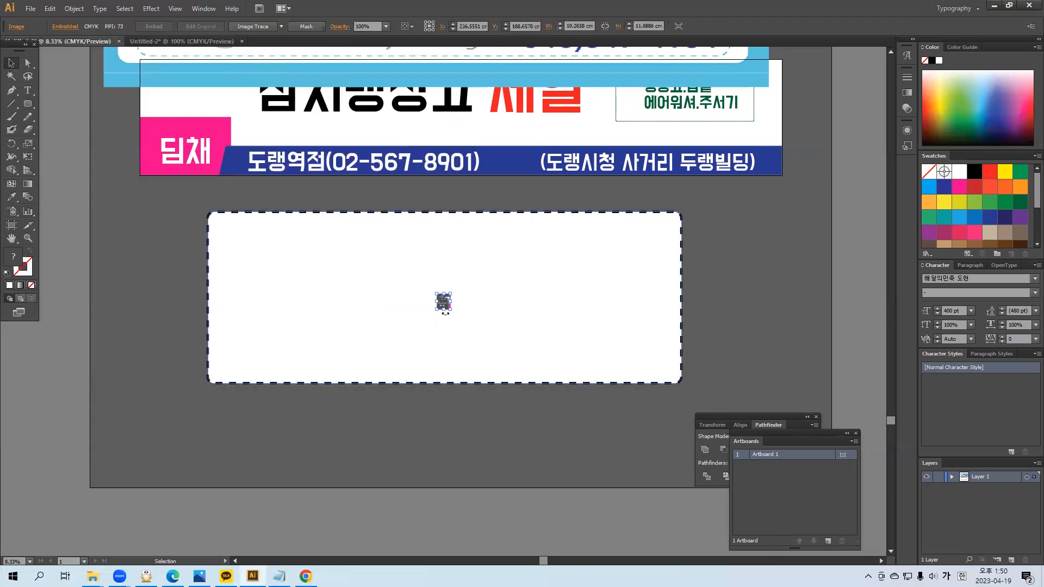
pyautogui.moveTo(455, 313); pyautogui.dragTo(596, 420)
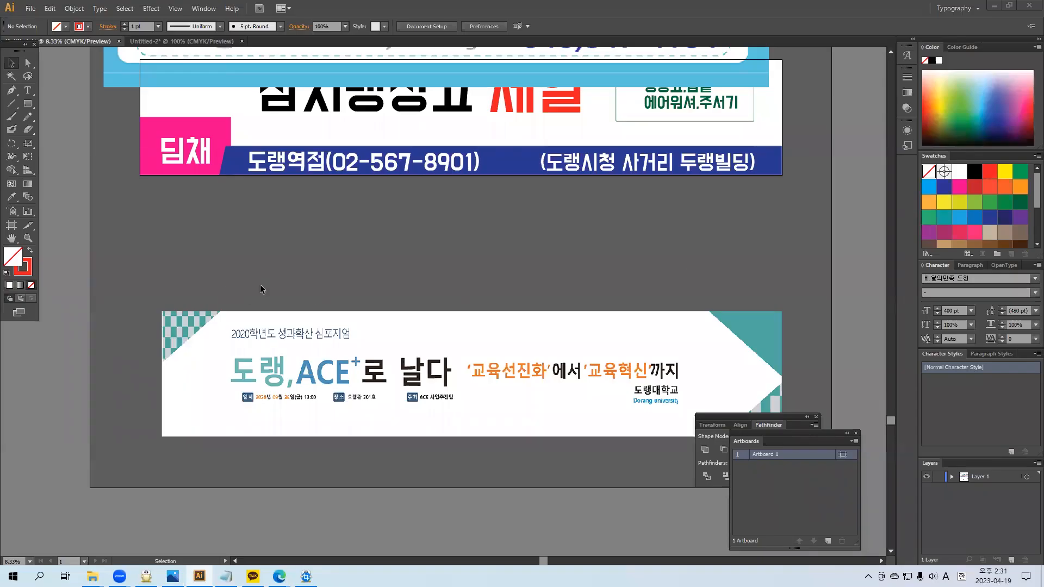
# Draw a rectangle about 8.7 by 16.7 cm around four checker cells in the symposium banner's upper left corner.
pyautogui.click(287, 227)
pyautogui.hotkey('ctrl', '=')
pyautogui.hotkey('ctrl', '=')
pyautogui.press('space')
pyautogui.moveTo(347, 228); pyautogui.dragTo(467, 144)
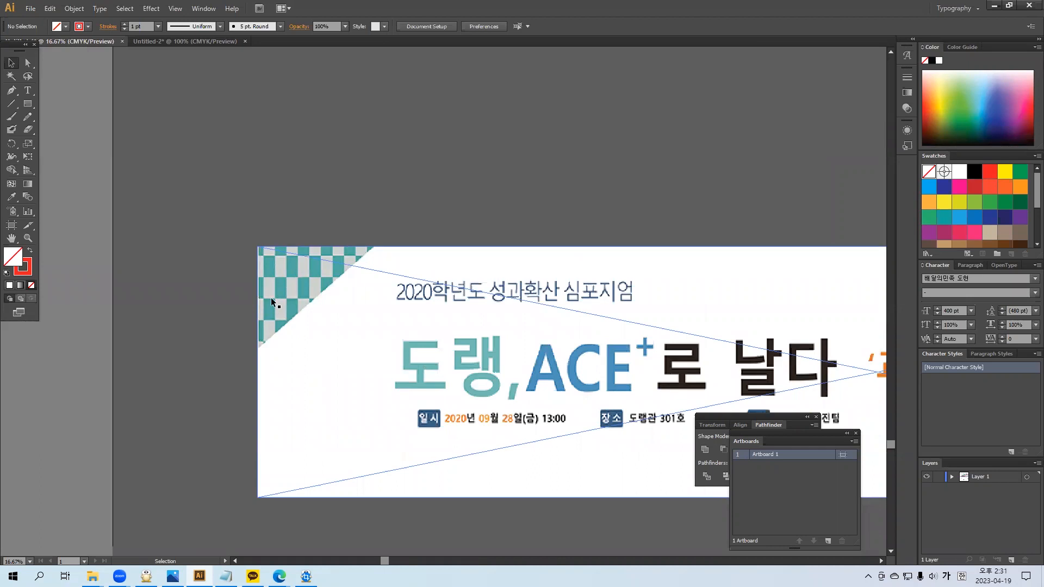
pyautogui.click(27, 103)
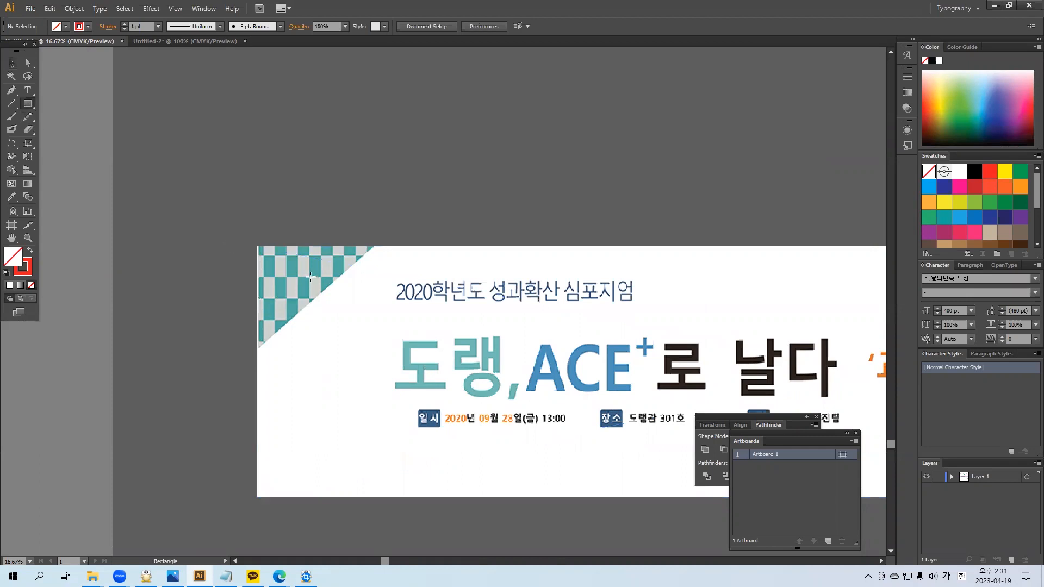
pyautogui.moveTo(286, 254); pyautogui.dragTo(308, 298)
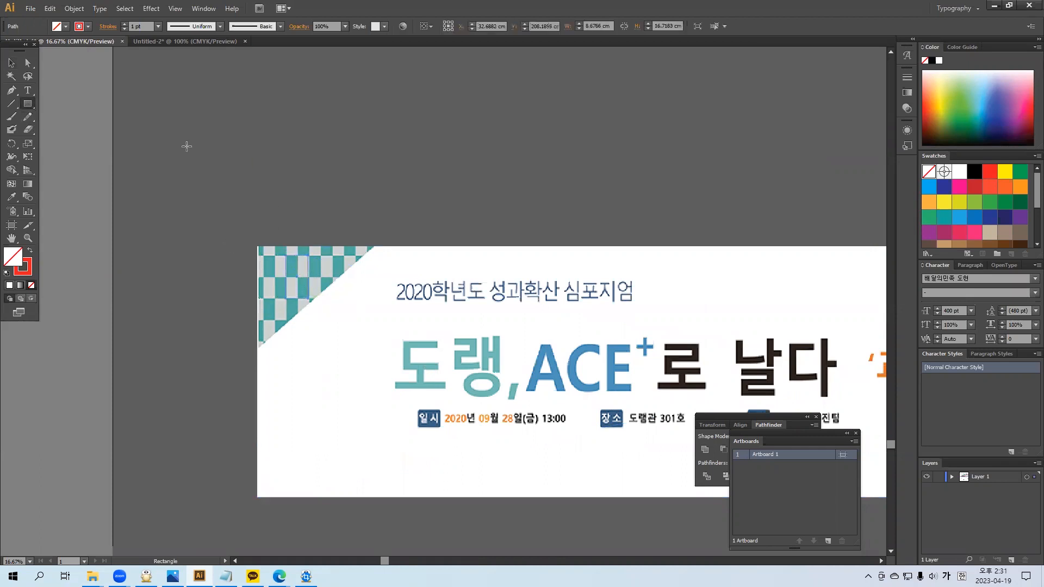
# Increase the red rectangle's stroke weight to 14 pt and deselect it.
pyautogui.click(124, 23)
pyautogui.click(124, 24)
pyautogui.click(124, 23)
pyautogui.click(11, 63)
pyautogui.click(389, 129)
pyautogui.press('a')
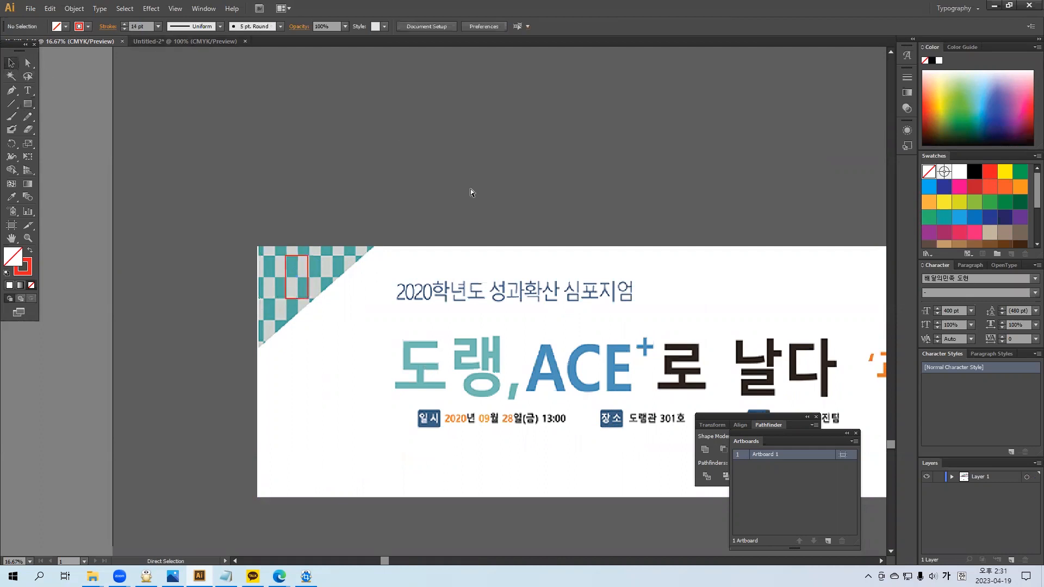
# Widen the red rectangle slightly by moving its right edge outward.
pyautogui.hotkey('ctrl', '+')
pyautogui.hotkey('ctrl', '+')
pyautogui.hotkey('ctrl', '+')
pyautogui.moveTo(301, 221); pyautogui.dragTo(488, 244)
pyautogui.moveTo(370, 243); pyautogui.dragTo(686, 218)
pyautogui.click(530, 230)
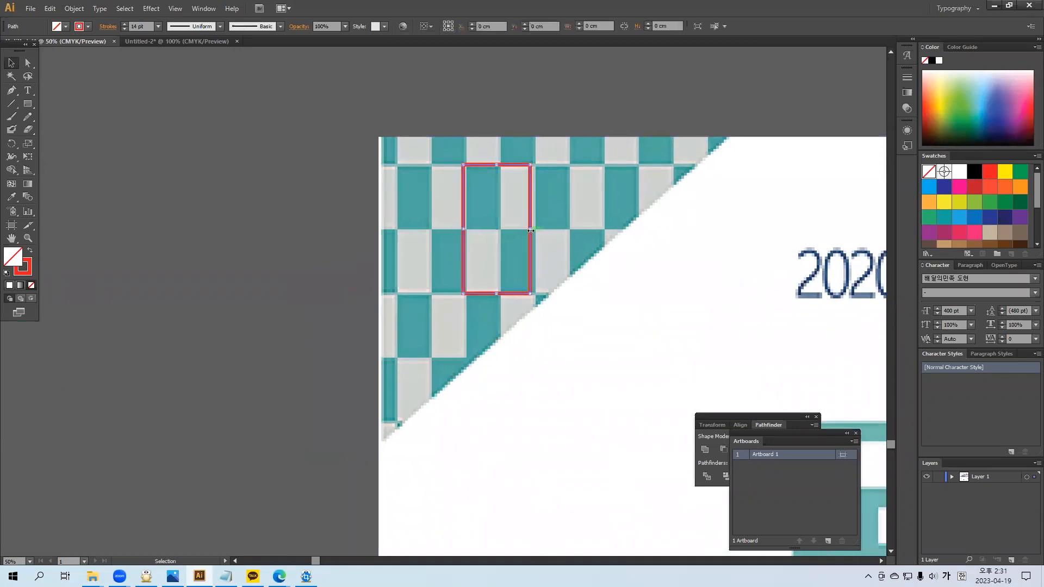
pyautogui.moveTo(530, 229); pyautogui.dragTo(536, 230)
pyautogui.click(612, 310)
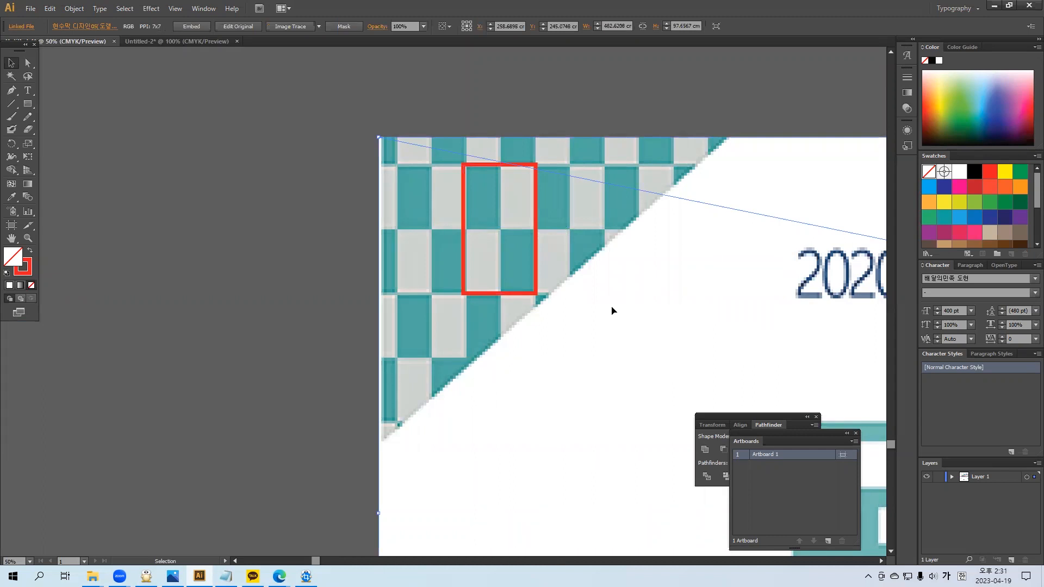
# Draw a rectangle about 8.7 by 12.1 cm in the empty area above the symposium banner.
pyautogui.moveTo(601, 220); pyautogui.dragTo(562, 248)
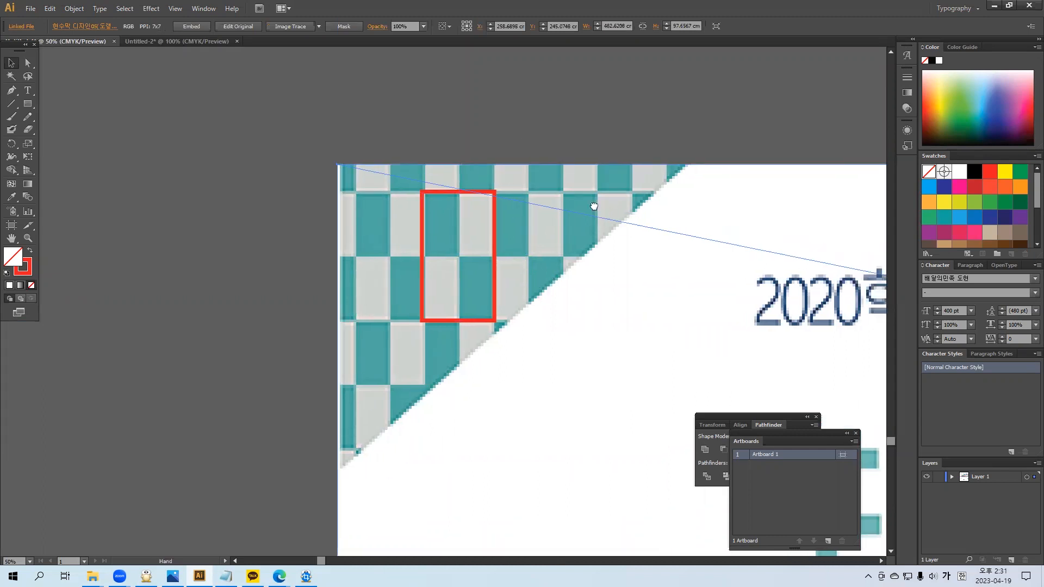
pyautogui.moveTo(505, 240); pyautogui.dragTo(447, 235)
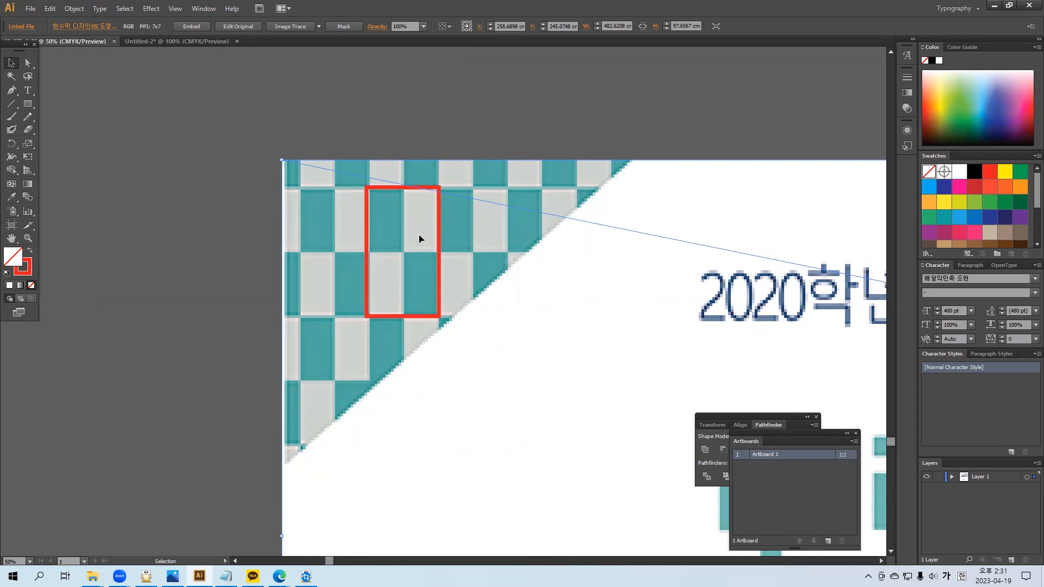
pyautogui.moveTo(456, 96); pyautogui.dragTo(418, 248)
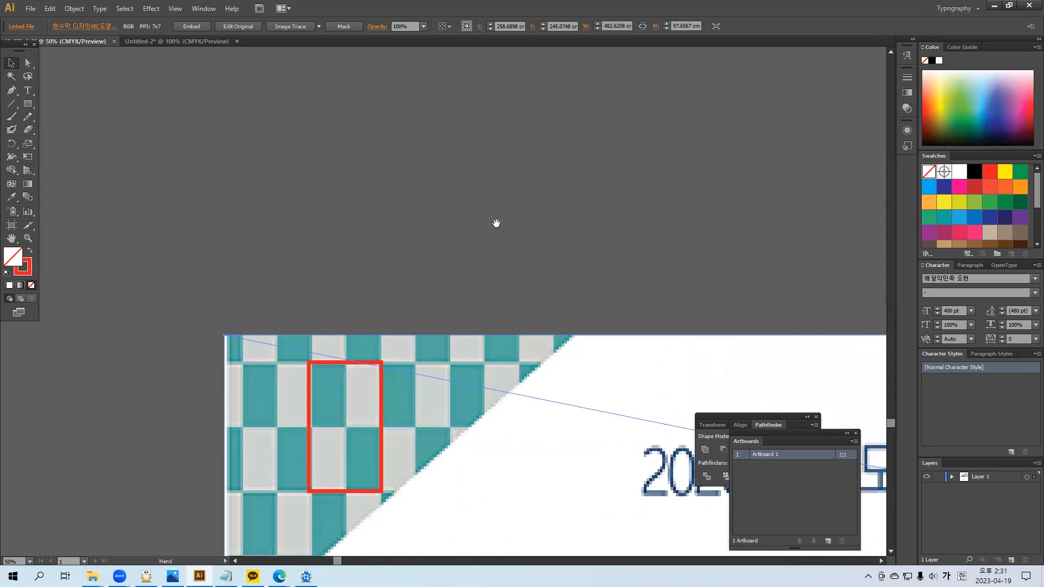
pyautogui.hotkey('ctrl', '-')
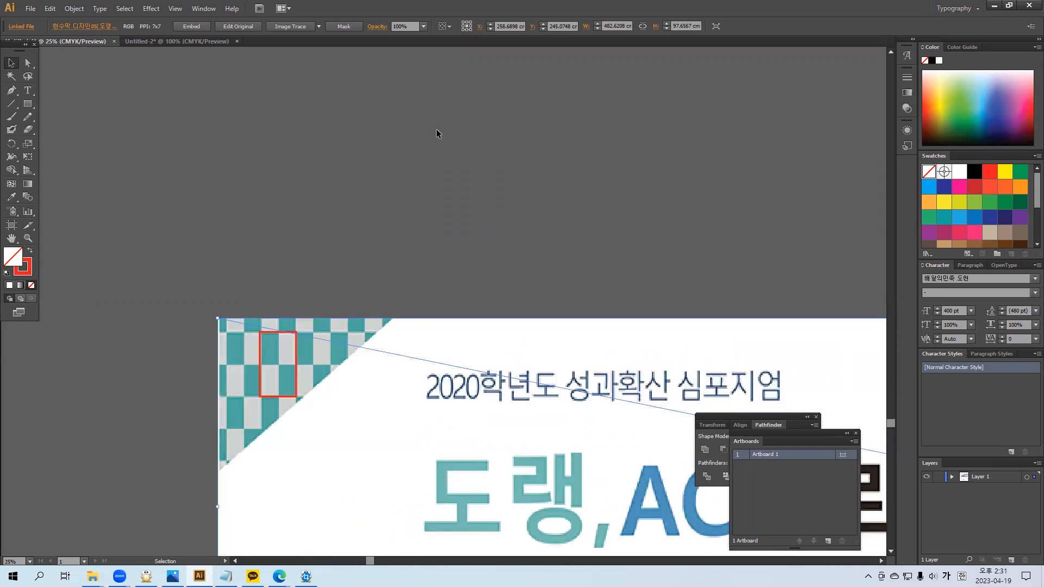
pyautogui.click(31, 103)
pyautogui.moveTo(361, 163); pyautogui.dragTo(394, 208)
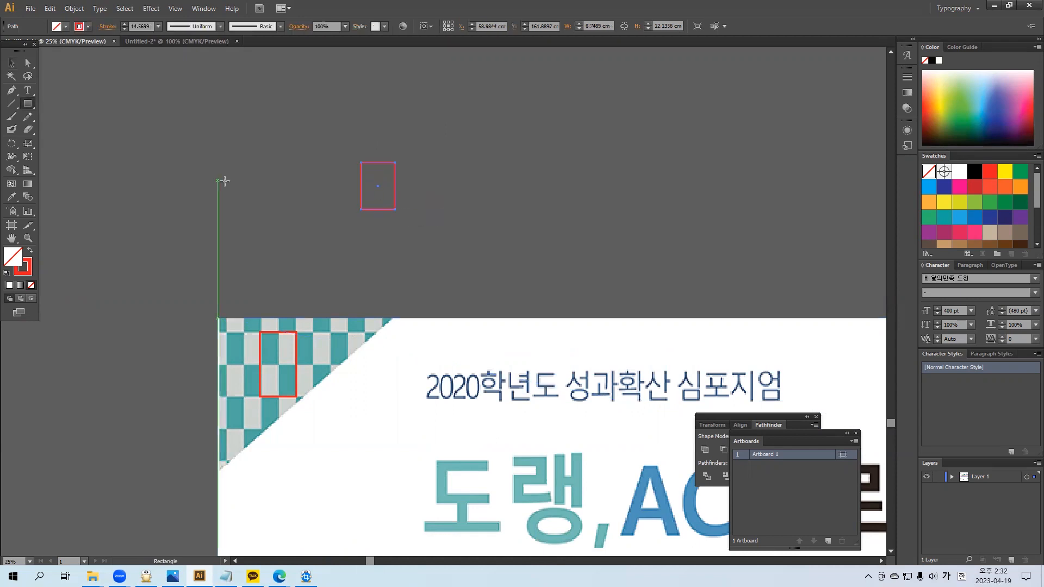
# Give the new rectangle a green fill and no stroke, and deselect it.
pyautogui.click(64, 26)
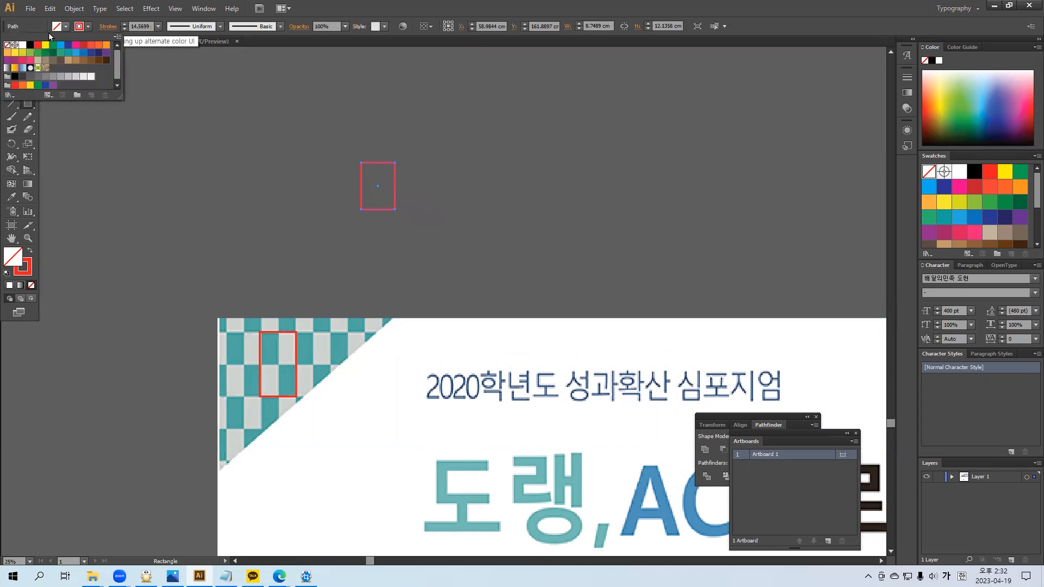
pyautogui.click(45, 54)
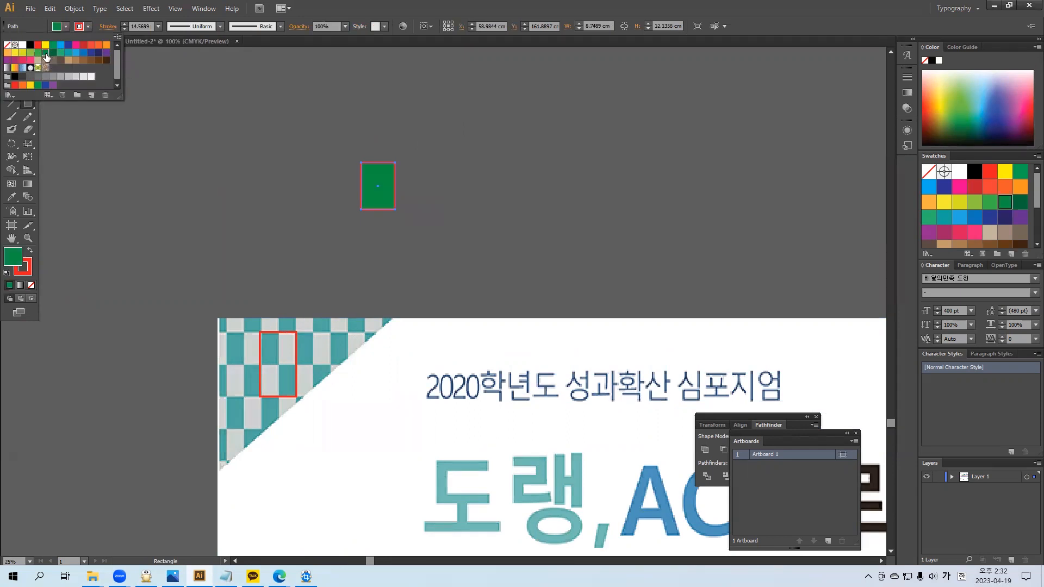
pyautogui.click(84, 27)
pyautogui.click(7, 46)
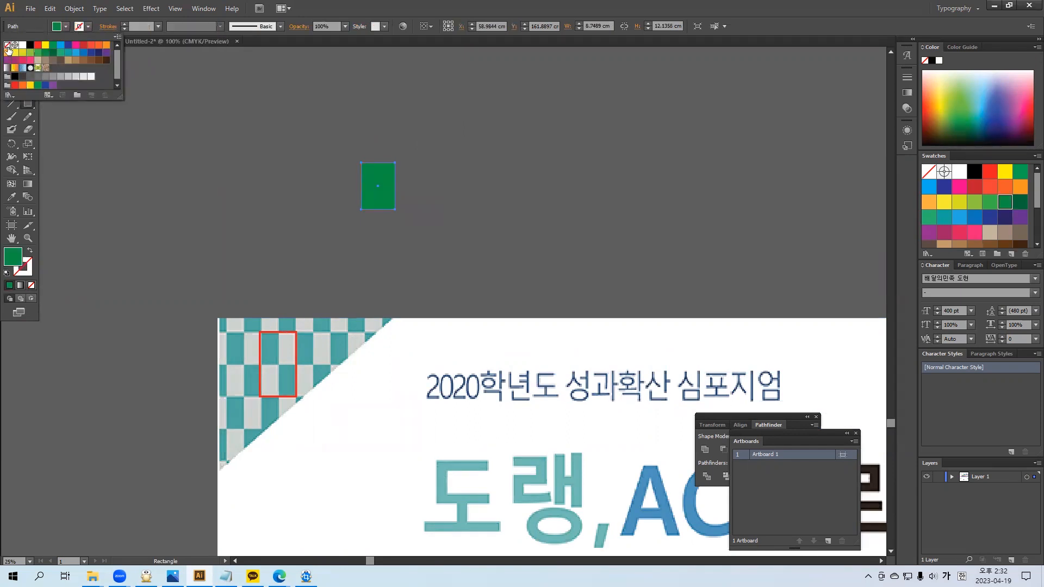
pyautogui.click(124, 121)
pyautogui.press('v')
pyautogui.click(92, 90)
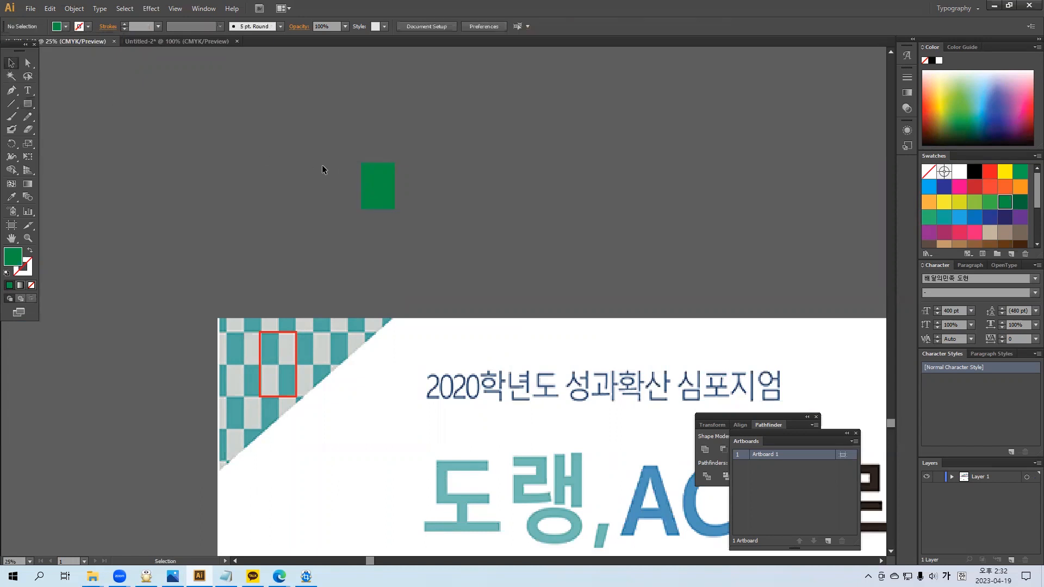
# Duplicate the green rectangle directly to its right and fill the copy with yellow.
pyautogui.moveTo(385, 191); pyautogui.dragTo(421, 195)
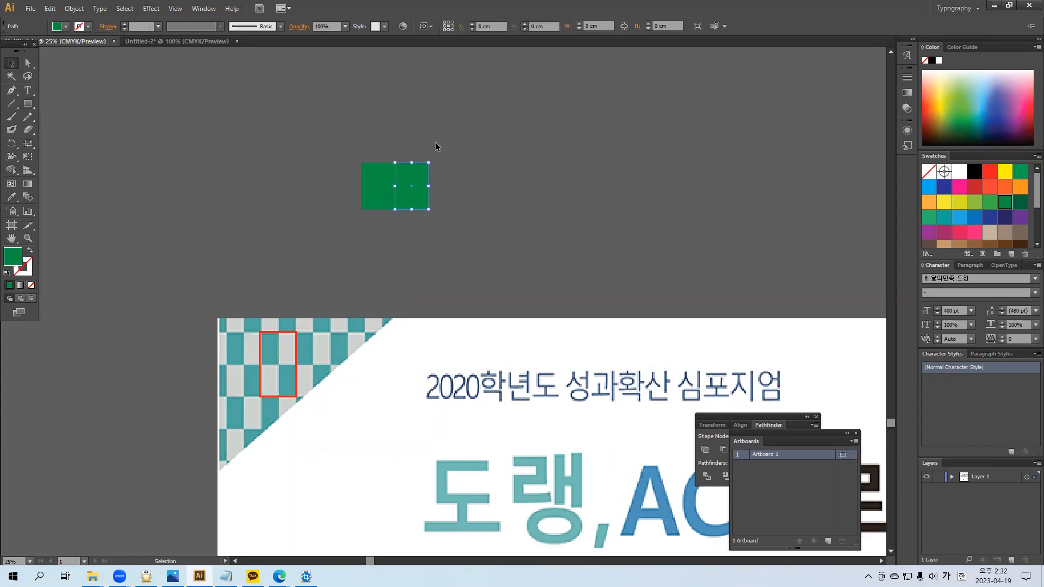
pyautogui.click(66, 29)
pyautogui.click(90, 53)
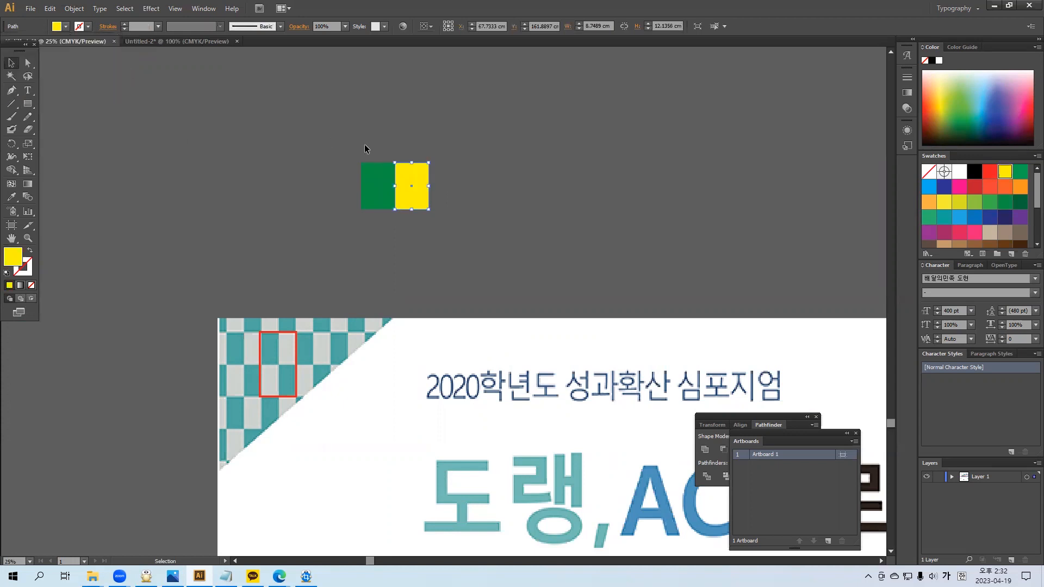
# Duplicate the green and yellow rectangles directly below the originals and deselect the copies.
pyautogui.click(371, 125)
pyautogui.hotkey('ctrl', 'a')
pyautogui.moveTo(409, 198); pyautogui.dragTo(410, 246)
pyautogui.click(489, 216)
# Fill the lower left rectangle with yellow and the lower right one with dark green.
pyautogui.click(377, 233)
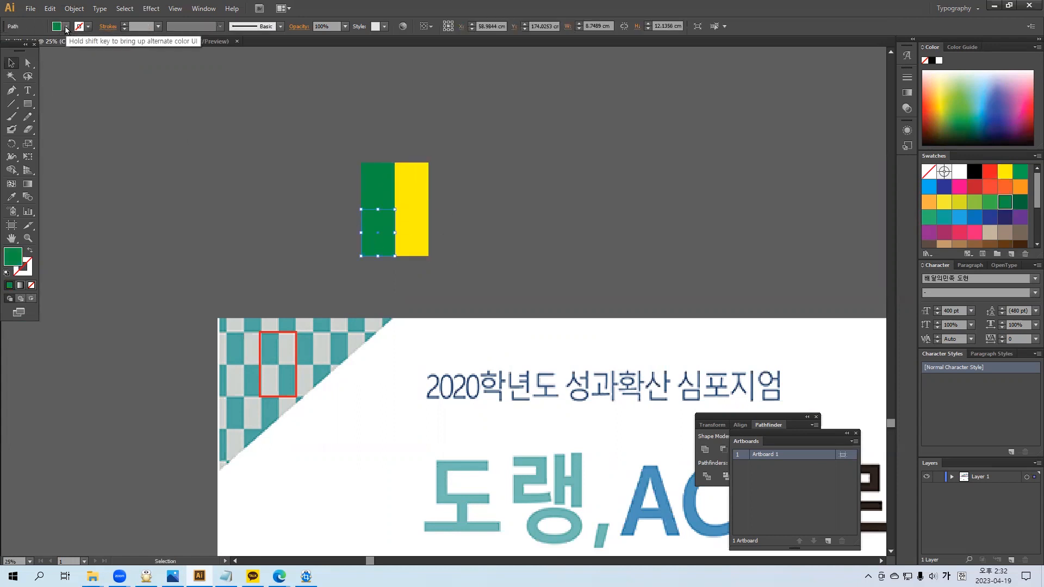
pyautogui.click(66, 26)
pyautogui.click(46, 49)
pyautogui.click(405, 233)
pyautogui.click(66, 26)
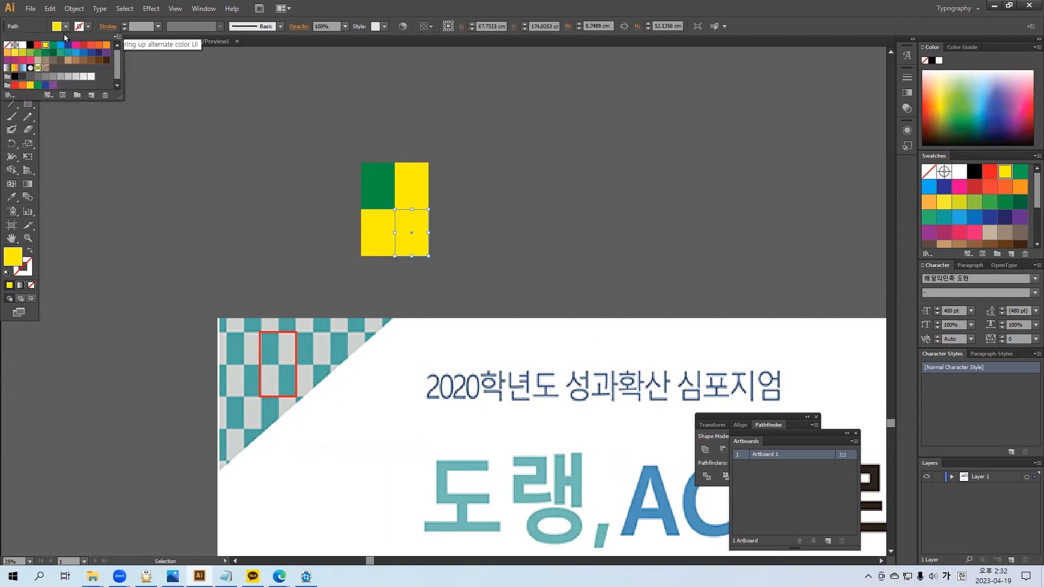
pyautogui.click(52, 59)
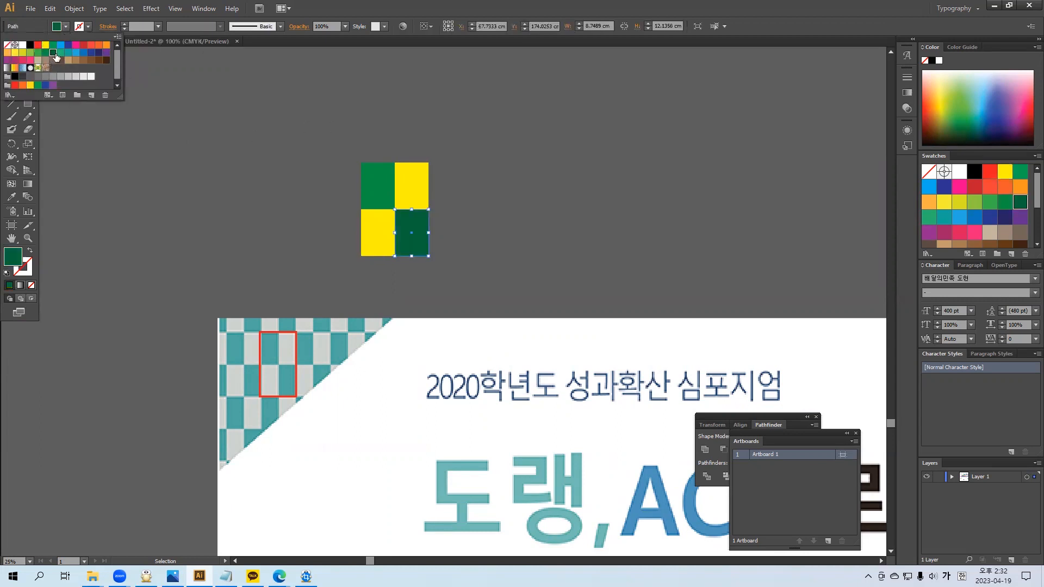
# Fill the lower right rectangle with the same medium green as the upper left one and deselect it.
pyautogui.click(46, 53)
pyautogui.click(598, 207)
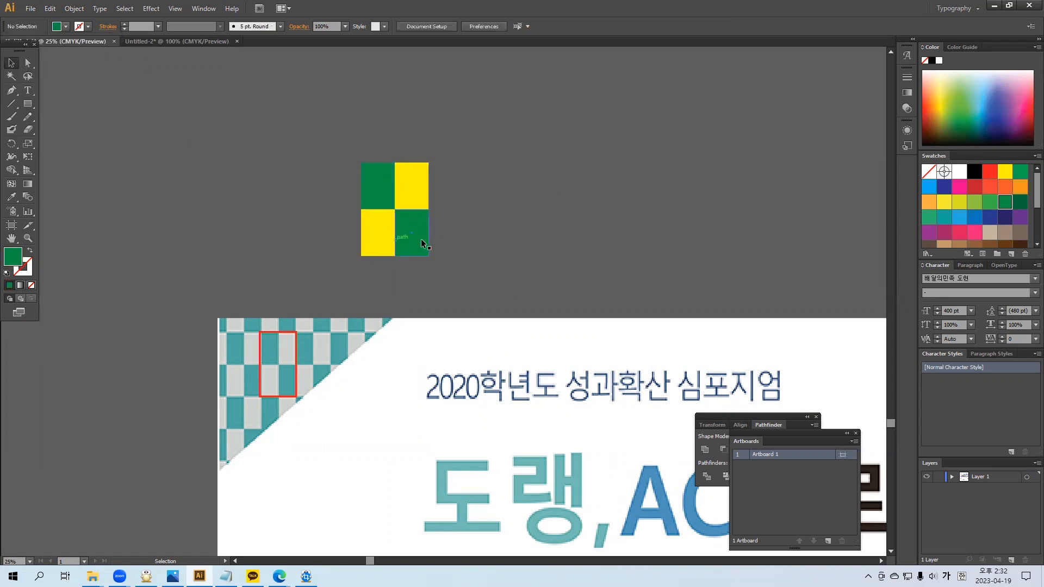
pyautogui.click(386, 184)
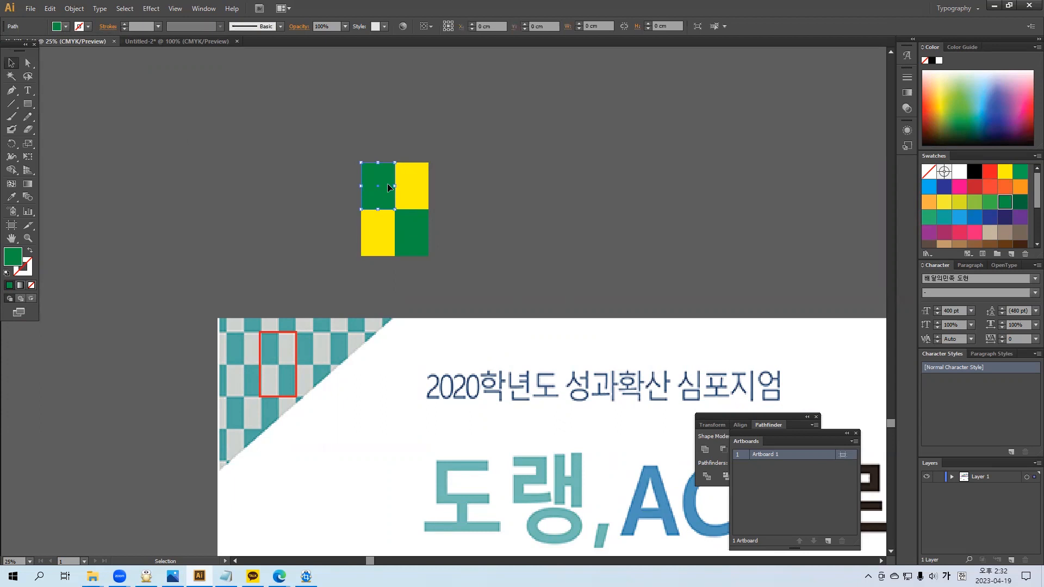
pyautogui.click(404, 197)
pyautogui.click(417, 236)
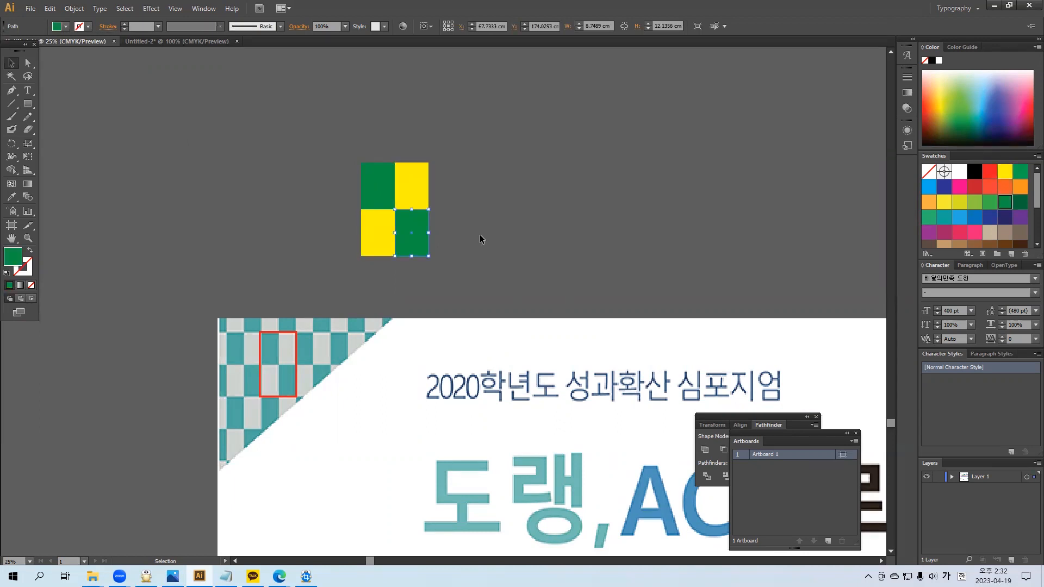
pyautogui.scroll(-3, 317, 263)
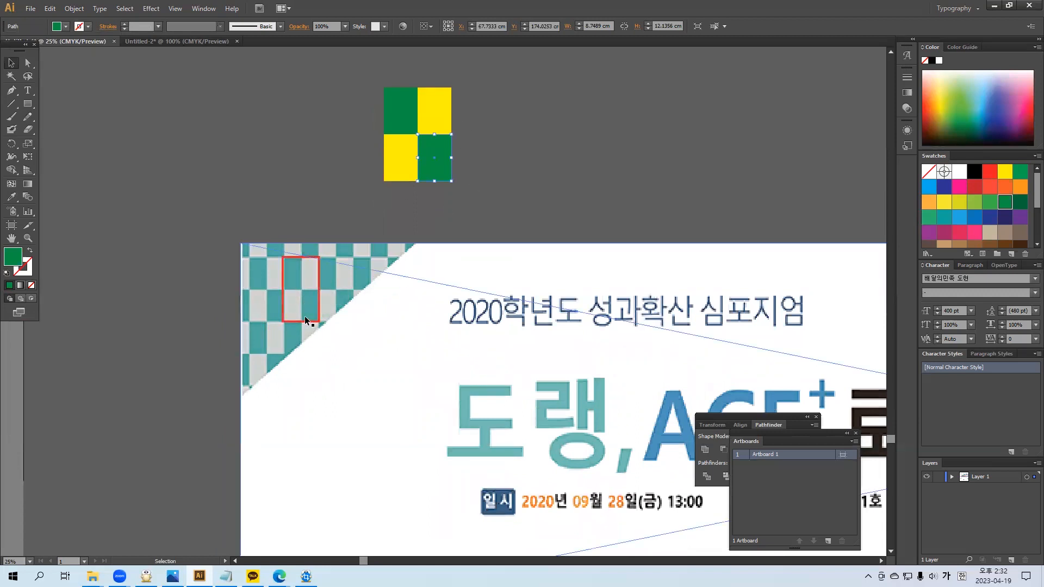
pyautogui.moveTo(455, 219); pyautogui.dragTo(425, 272)
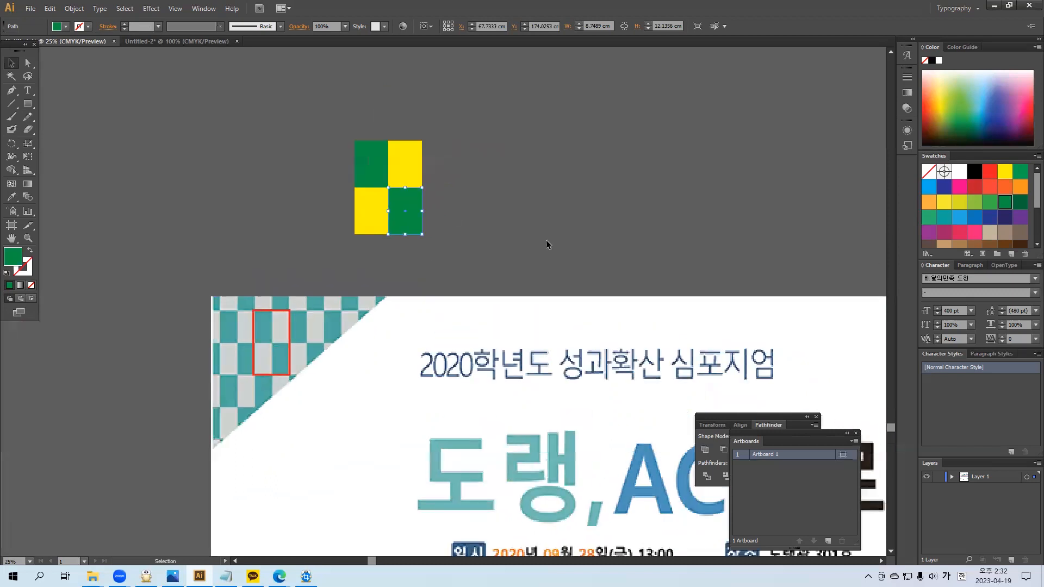
pyautogui.click(545, 240)
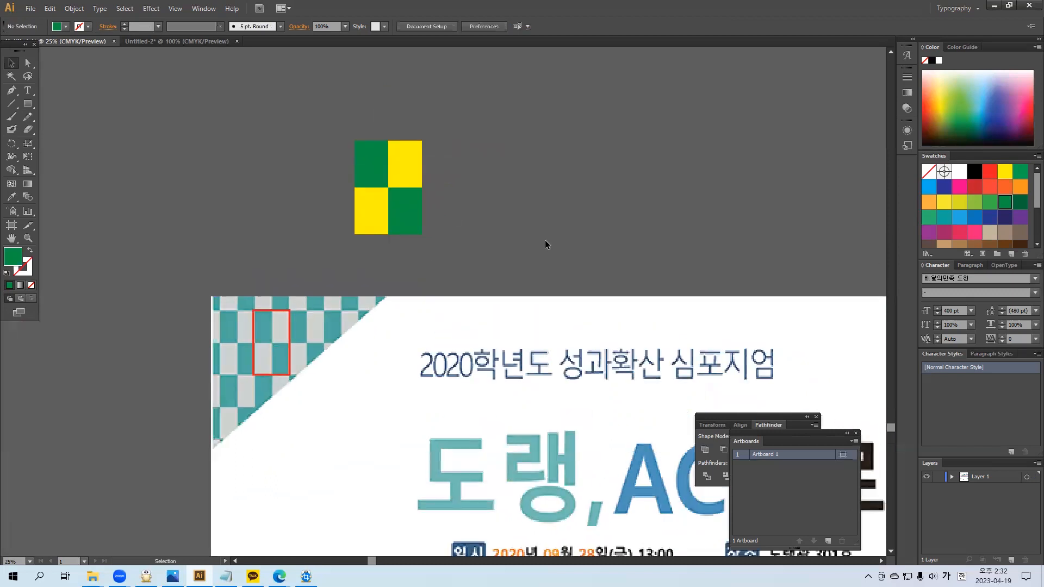
# Capture the open Window menu with the screen-capture tool, circle "Window" and "Swatches" in red, and close the capture window.
pyautogui.click(199, 8)
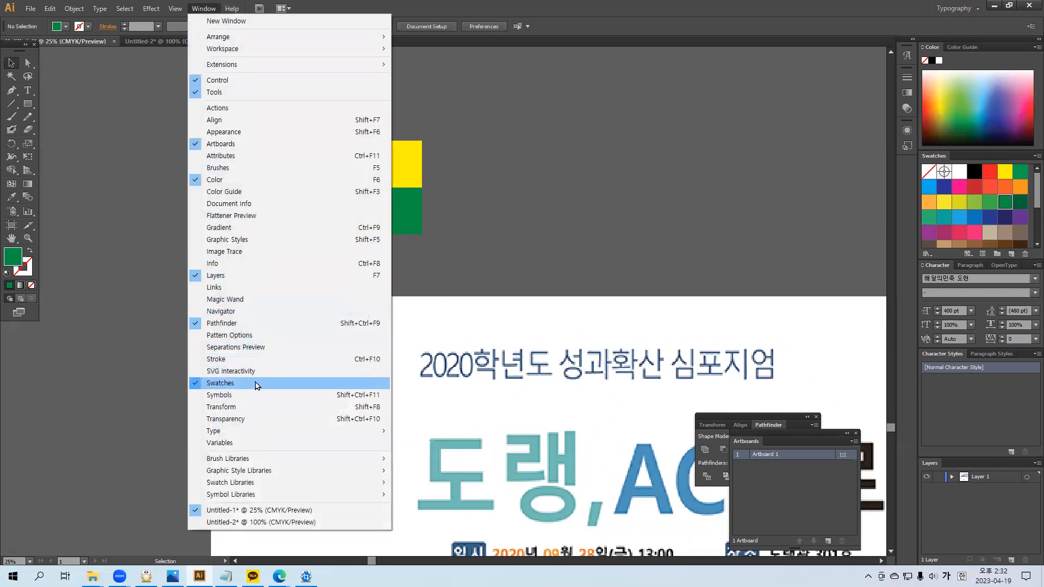
pyautogui.press('Print')
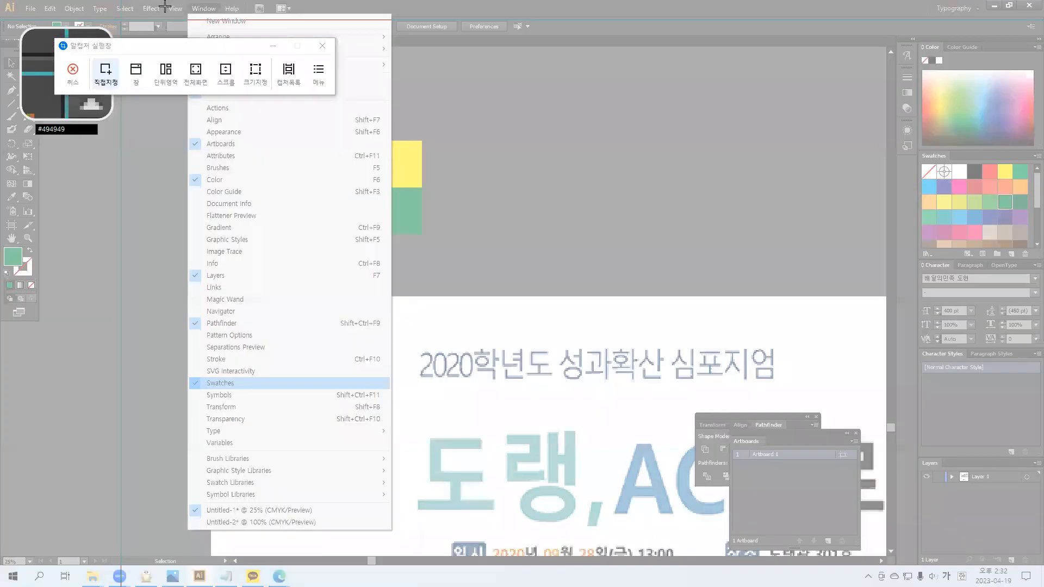
pyautogui.moveTo(161, 2); pyautogui.dragTo(398, 391)
pyautogui.moveTo(229, 95)
pyautogui.mouseDown()
pyautogui.moveTo(273, 102)
pyautogui.moveTo(239, 91)
pyautogui.mouseUp()
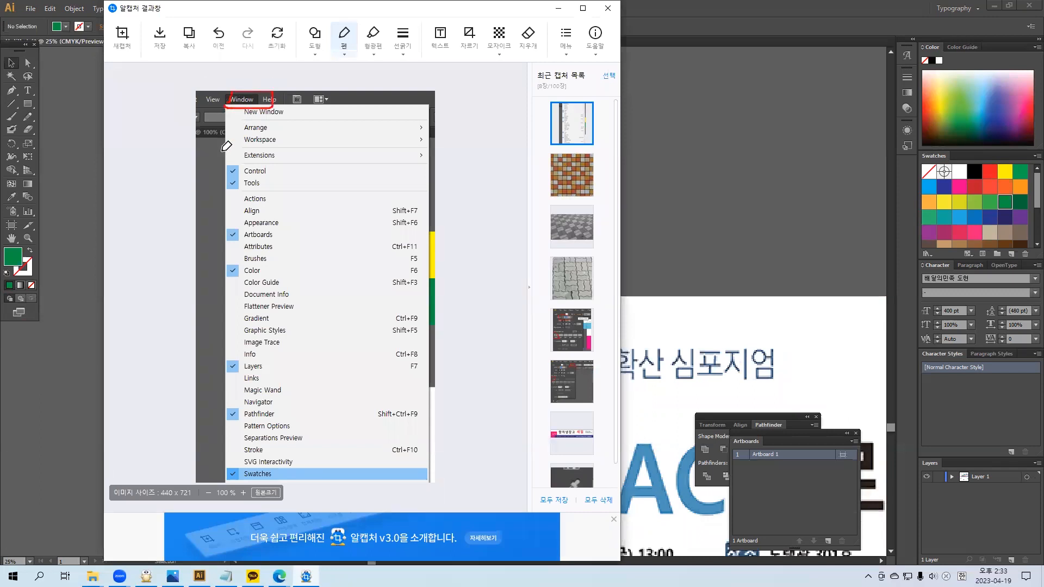
pyautogui.moveTo(234, 481)
pyautogui.mouseDown()
pyautogui.moveTo(281, 481)
pyautogui.moveTo(274, 464)
pyautogui.moveTo(239, 458)
pyautogui.moveTo(232, 482)
pyautogui.mouseUp()
pyautogui.click(608, 8)
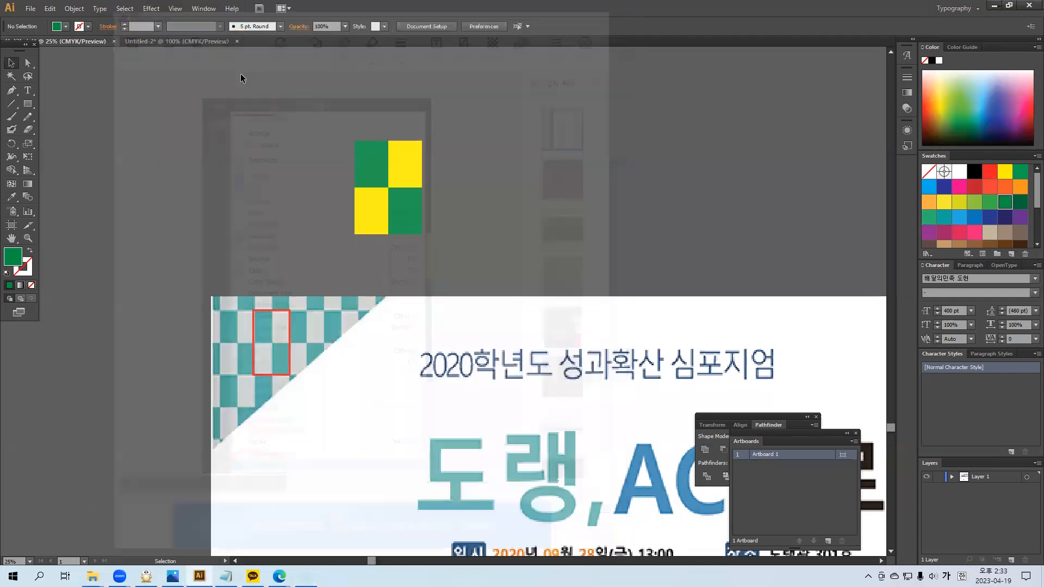
# Paste the annotated menu capture beside the banner's checkered corner and enlarge it to about 42 × 68 cm.
pyautogui.hscroll(-5, 234, 166)
pyautogui.scroll(-2, 403, 123)
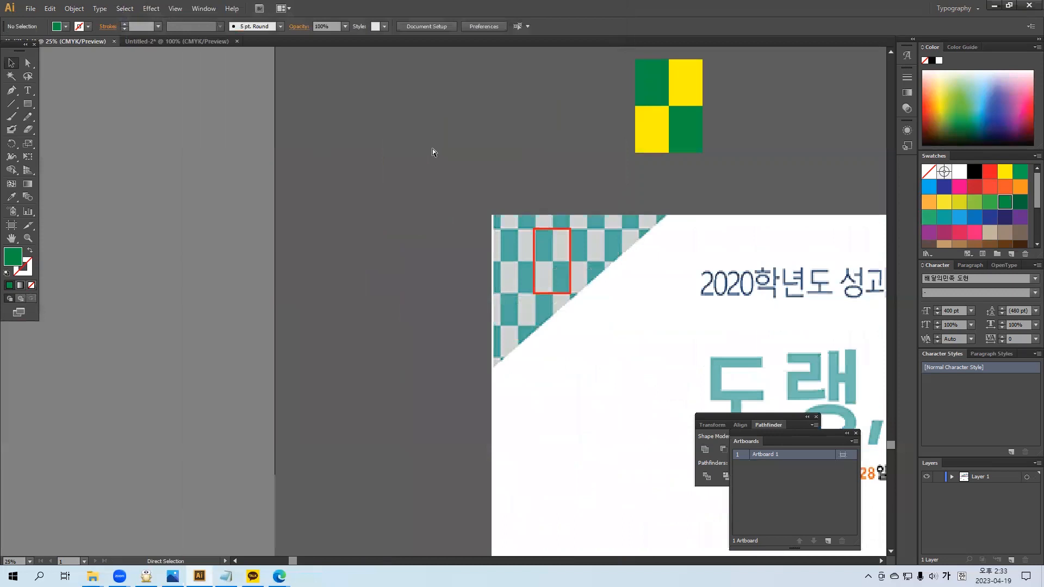
pyautogui.hotkey('ctrl', 'v')
pyautogui.moveTo(443, 329); pyautogui.dragTo(535, 419)
pyautogui.moveTo(407, 330); pyautogui.dragTo(355, 325)
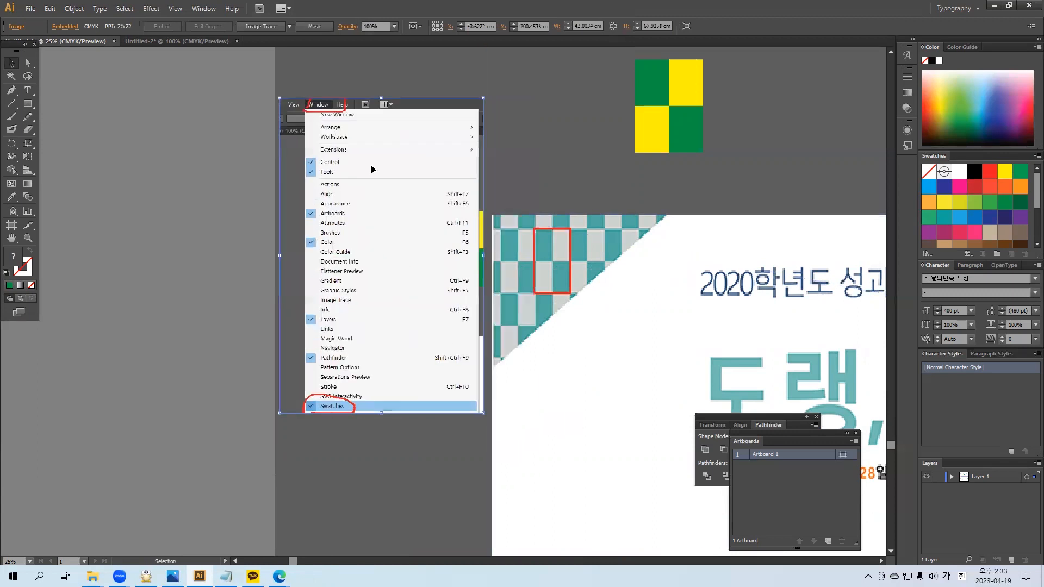
# Undock the Swatches panel and float it over the empty canvas beside the checker block.
pyautogui.click(756, 180)
pyautogui.moveTo(1003, 152); pyautogui.dragTo(811, 148)
pyautogui.moveTo(756, 191); pyautogui.dragTo(711, 214)
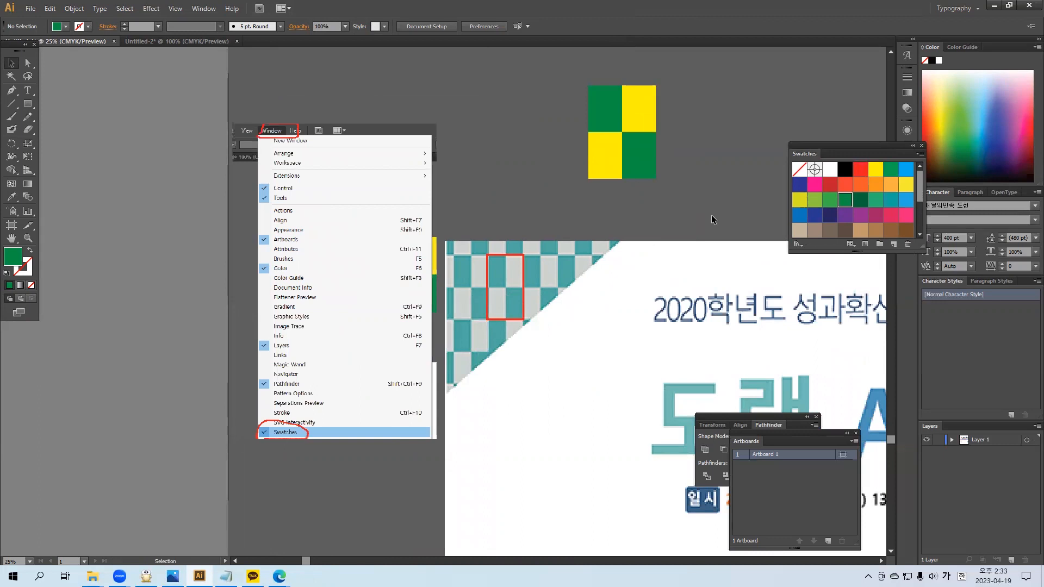
pyautogui.moveTo(849, 144); pyautogui.dragTo(846, 143)
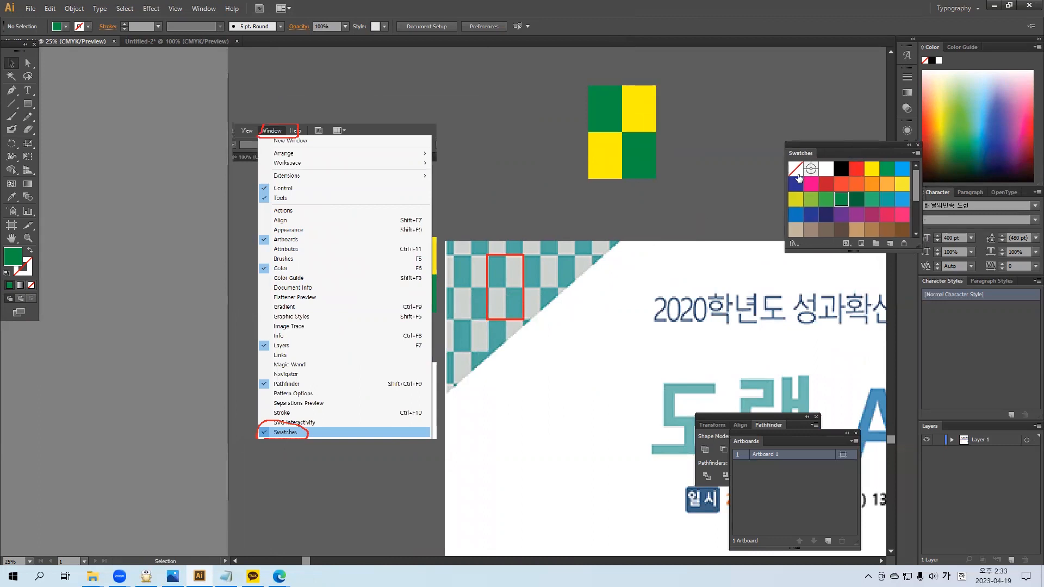
pyautogui.click(203, 9)
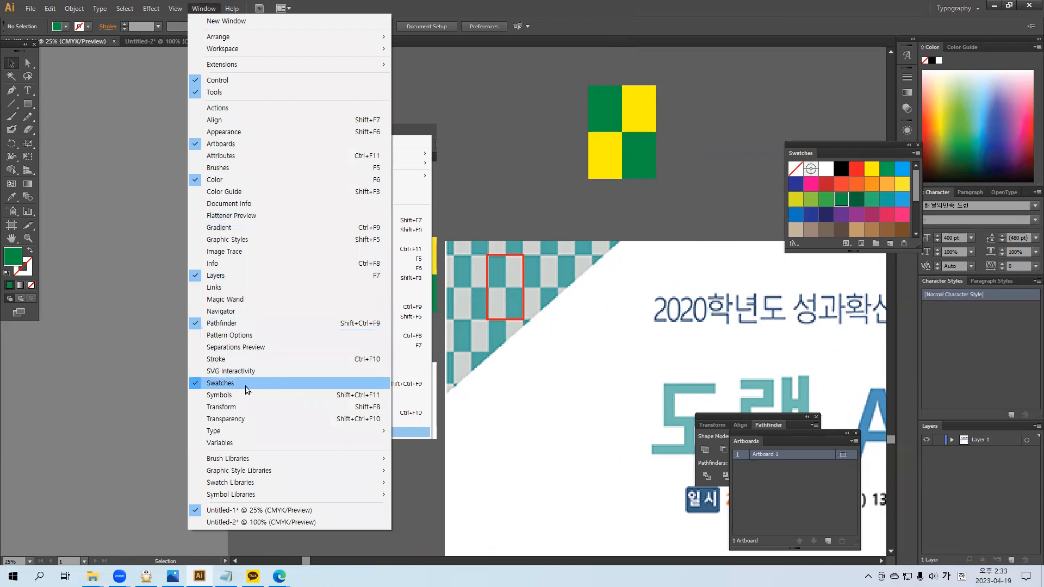
pyautogui.click(840, 143)
pyautogui.moveTo(832, 145); pyautogui.dragTo(866, 103)
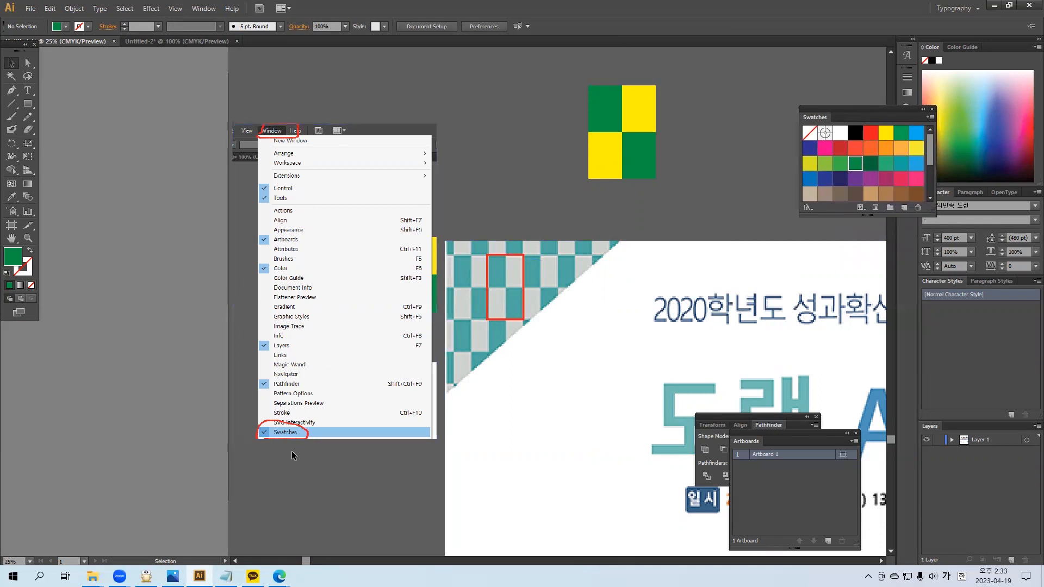
# Duplicate the four-cell block directly to its right and repeat the copy to make a row of five blocks.
pyautogui.scroll(3, 679, 228)
pyautogui.hscroll(3, 680, 228)
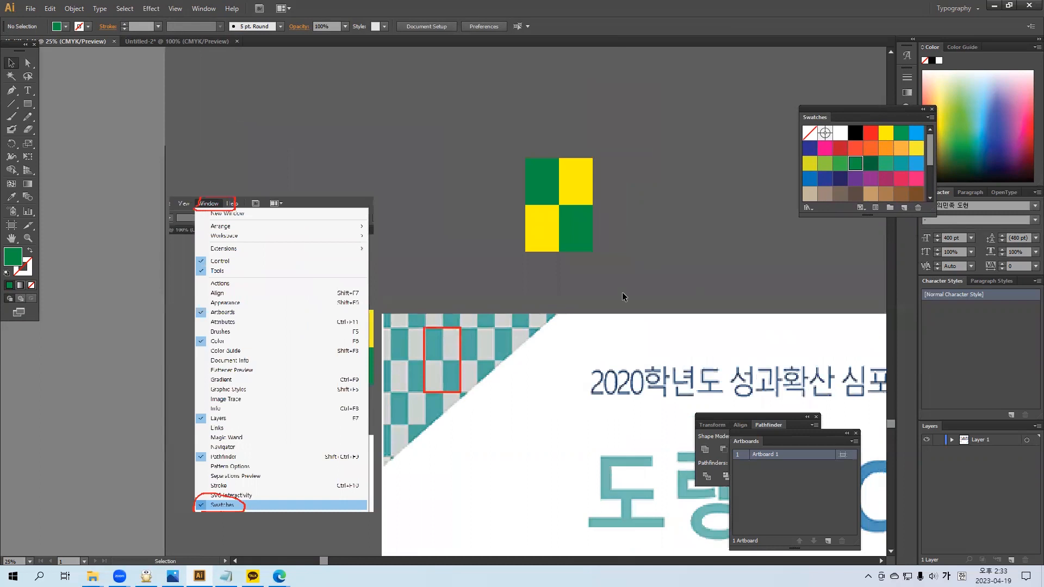
pyautogui.scroll(3, 621, 297)
pyautogui.hscroll(2, 621, 296)
pyautogui.click(525, 260)
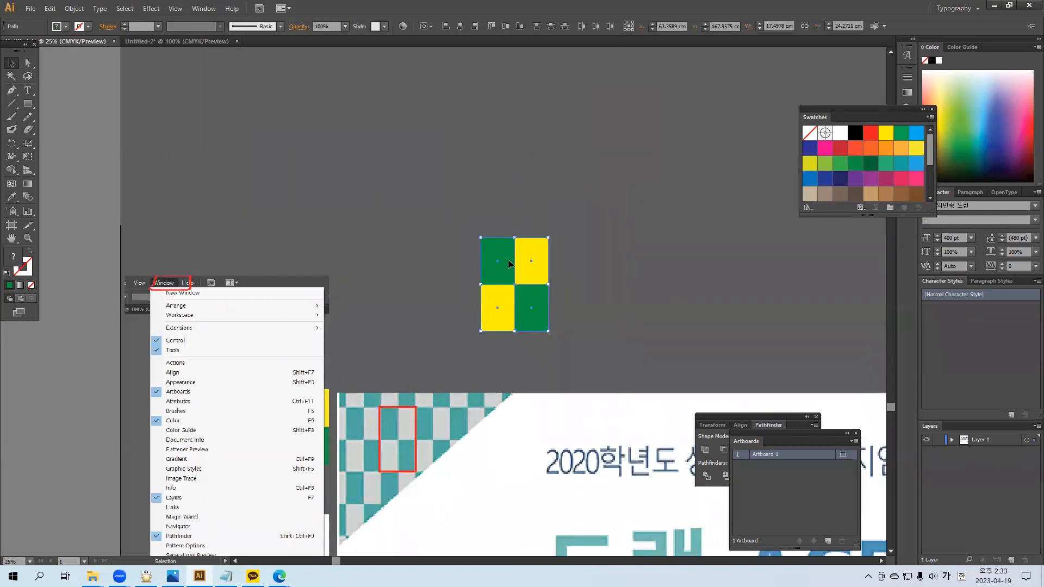
pyautogui.keyDown('alt'); pyautogui.moveTo(500, 264); pyautogui.dragTo(570, 268); pyautogui.keyUp('alt')
pyautogui.hotkey('ctrl', 'd')
pyautogui.hotkey('ctrl', 'd')
pyautogui.hotkey('ctrl', 'd')
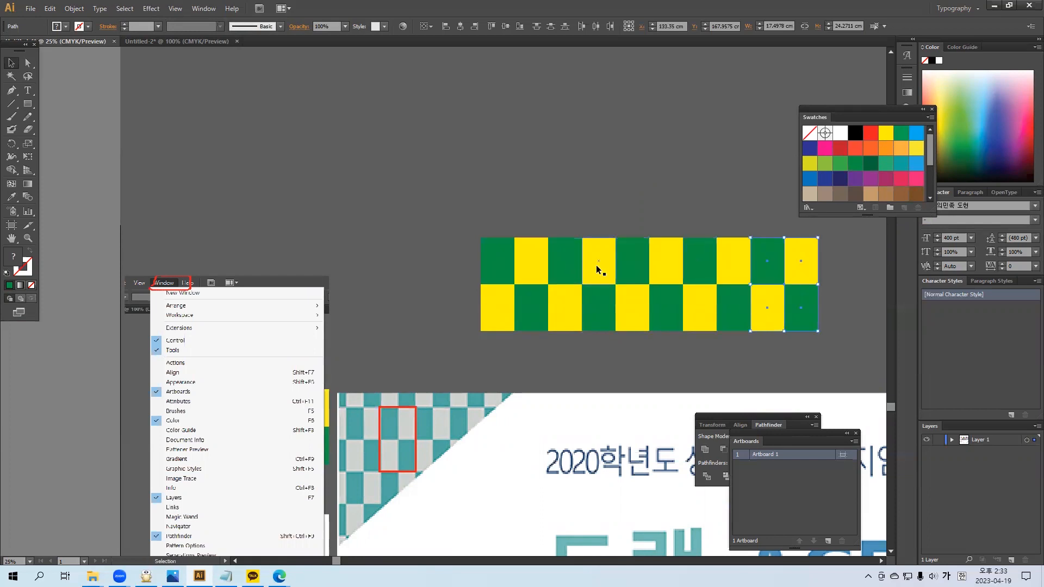
# Undo all the block copies back to the single original and deselect it.
pyautogui.hotkey('ctrl', 'z')
pyautogui.hotkey('ctrl', 'z')
pyautogui.hotkey('ctrl', 'z')
pyautogui.hotkey('ctrl', 'z')
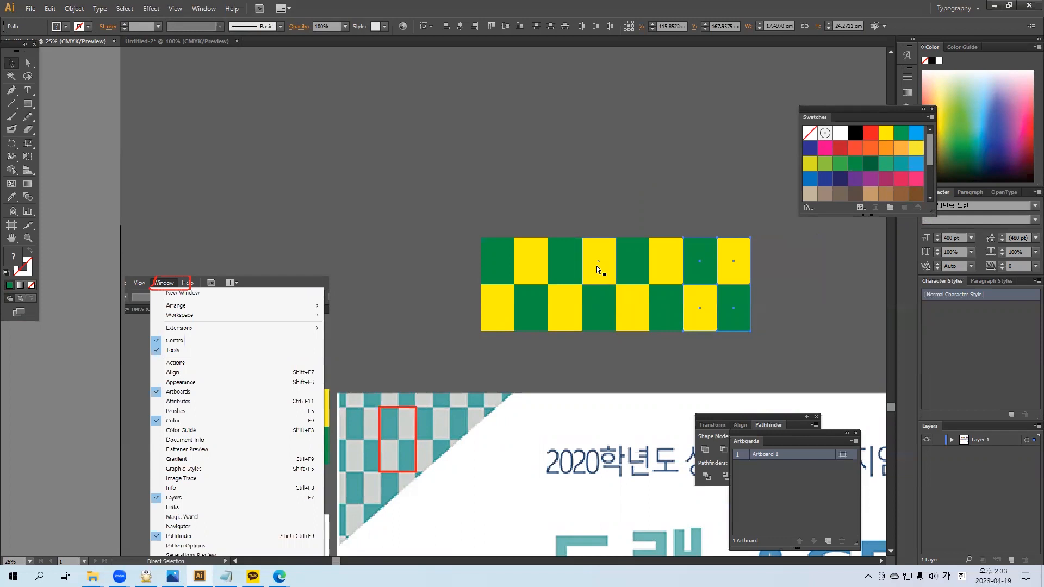
pyautogui.click(476, 200)
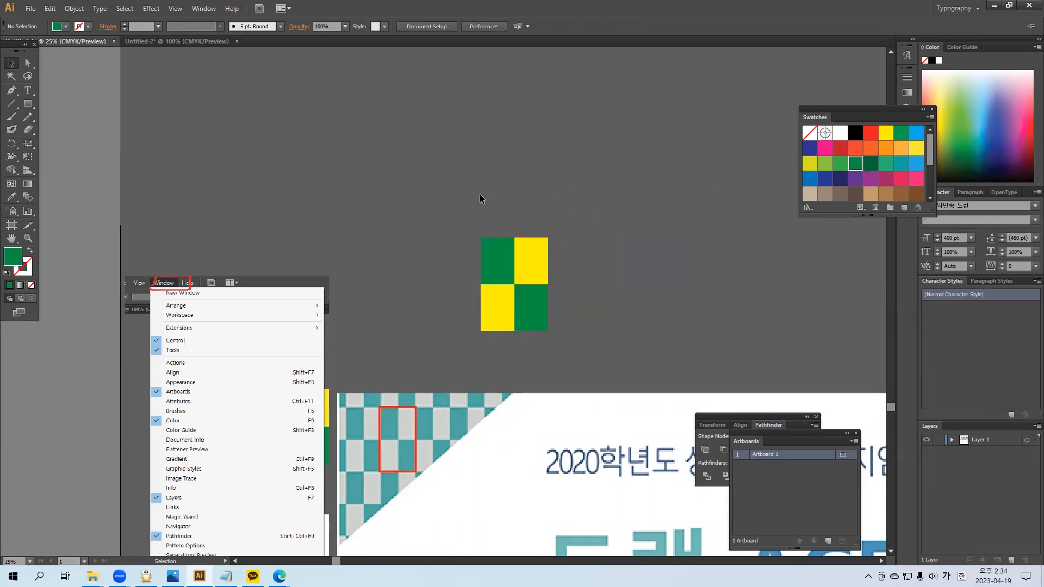
# Save the complete four-cell green and yellow block as a pattern swatch.
pyautogui.hotkey('ctrl', 'a')
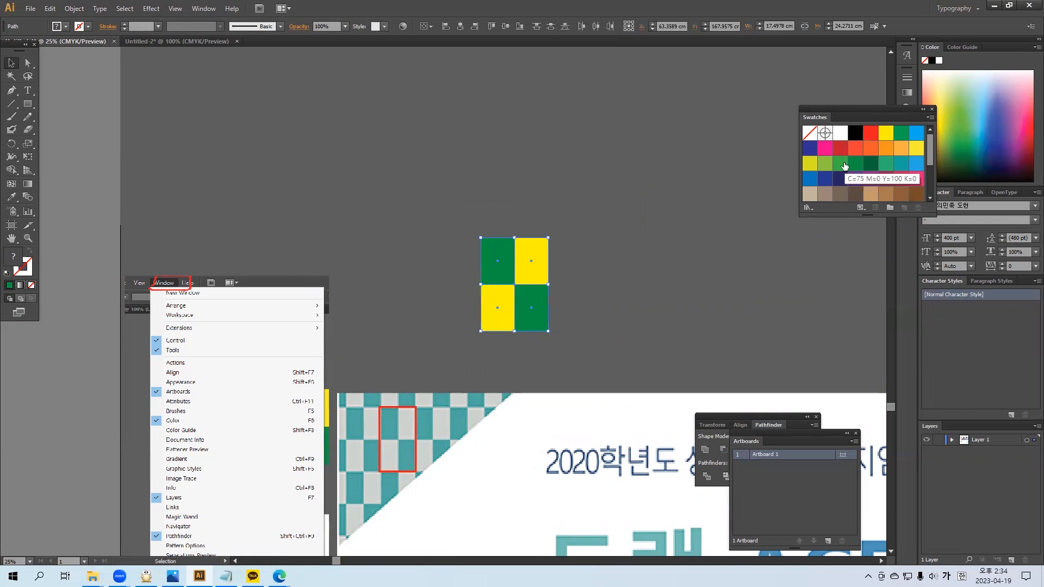
pyautogui.click(557, 165)
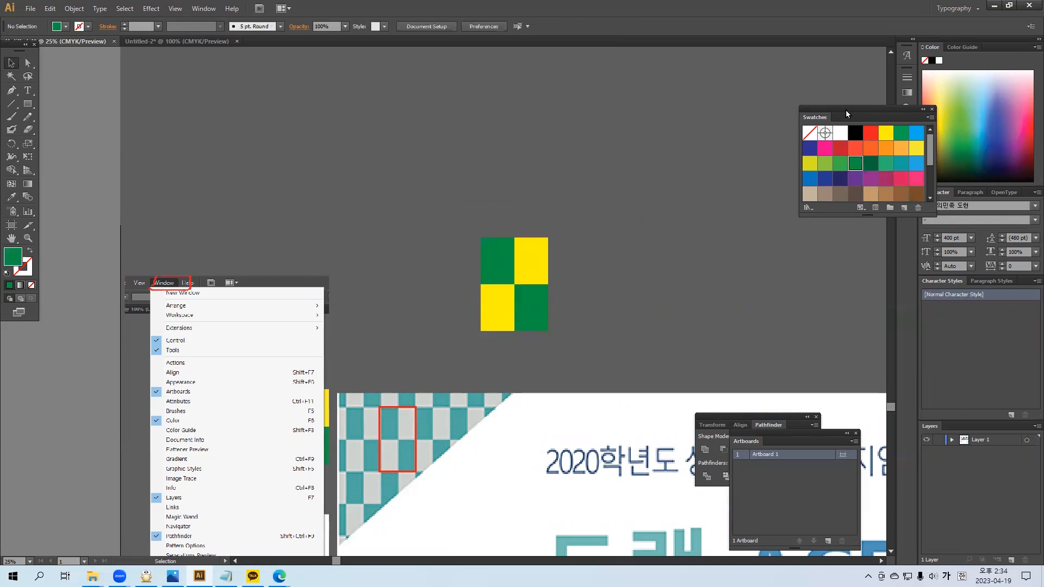
pyautogui.hotkey('ctrl', 'a')
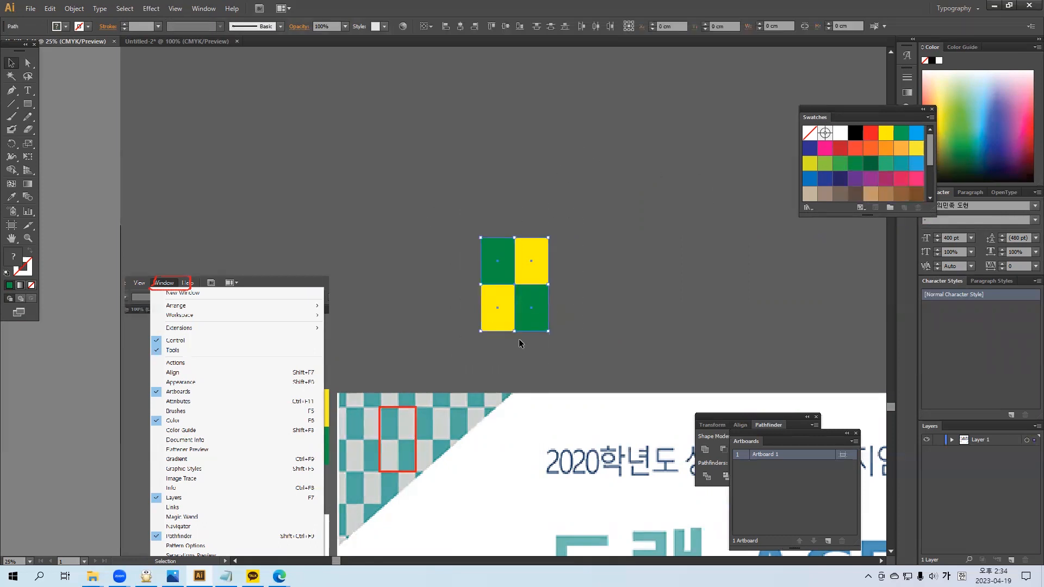
pyautogui.moveTo(536, 273); pyautogui.dragTo(879, 166)
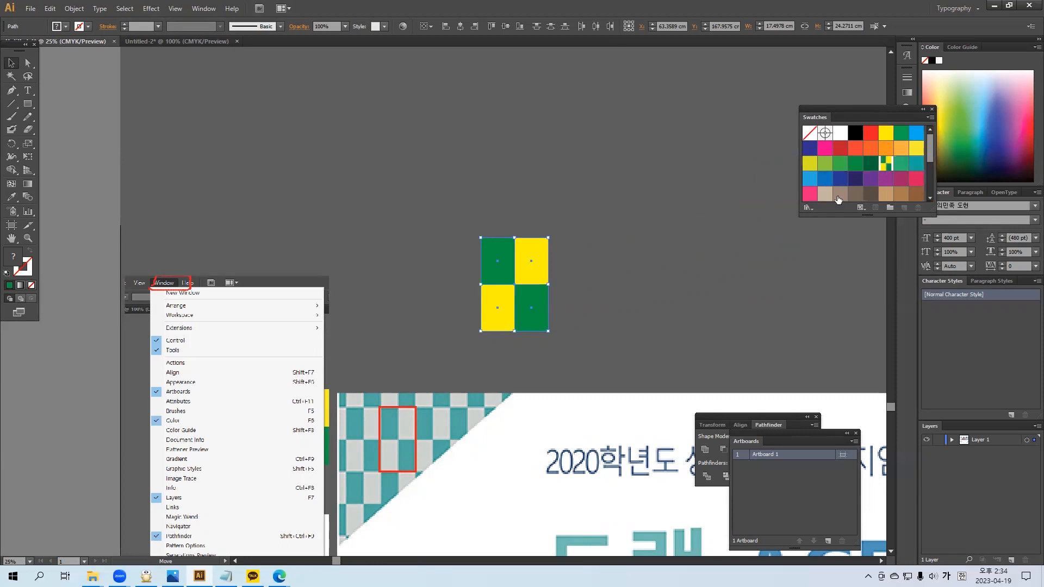
# Capture the Swatches panel with the screen-capture tool, circle the new checker pattern swatch in red, and close the capture window.
pyautogui.hotkey('ctrl', 'shift', 'c')
pyautogui.moveTo(766, 86); pyautogui.dragTo(948, 229)
pyautogui.moveTo(768, 203)
pyautogui.mouseDown()
pyautogui.moveTo(750, 215)
pyautogui.moveTo(771, 215)
pyautogui.moveTo(767, 202)
pyautogui.mouseUp()
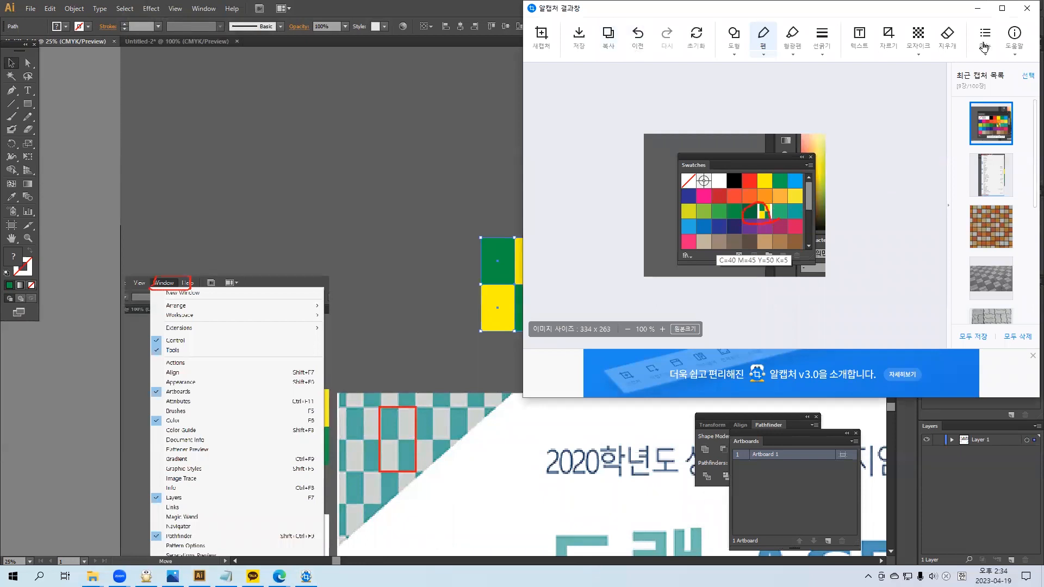
pyautogui.click(1026, 8)
# Paste the Swatches capture above the menu capture, enlarge it to about 54 × 38 cm, and deselect it.
pyautogui.hotkey('ctrl', 'v')
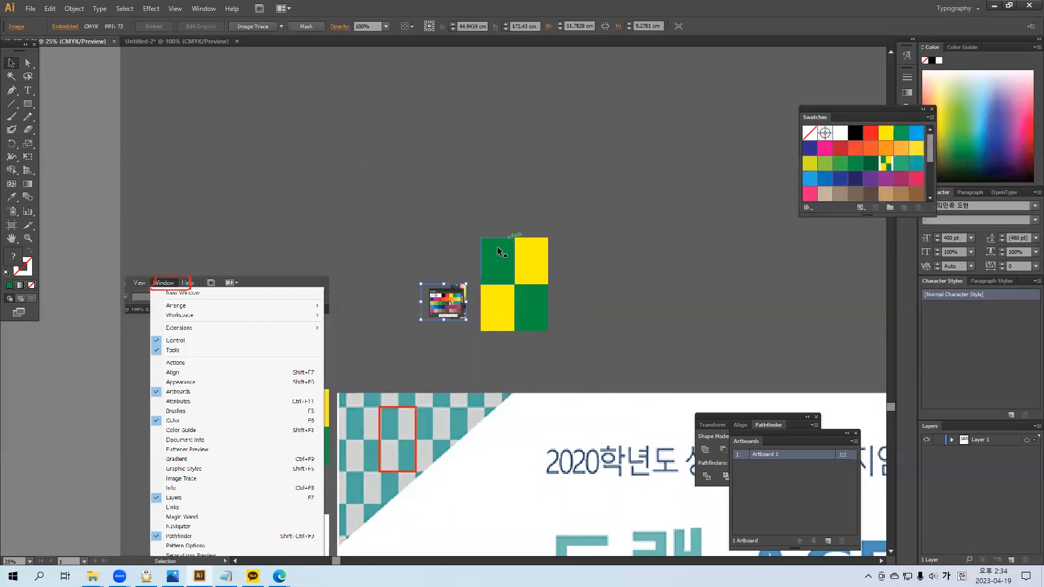
pyautogui.moveTo(465, 319); pyautogui.dragTo(466, 225)
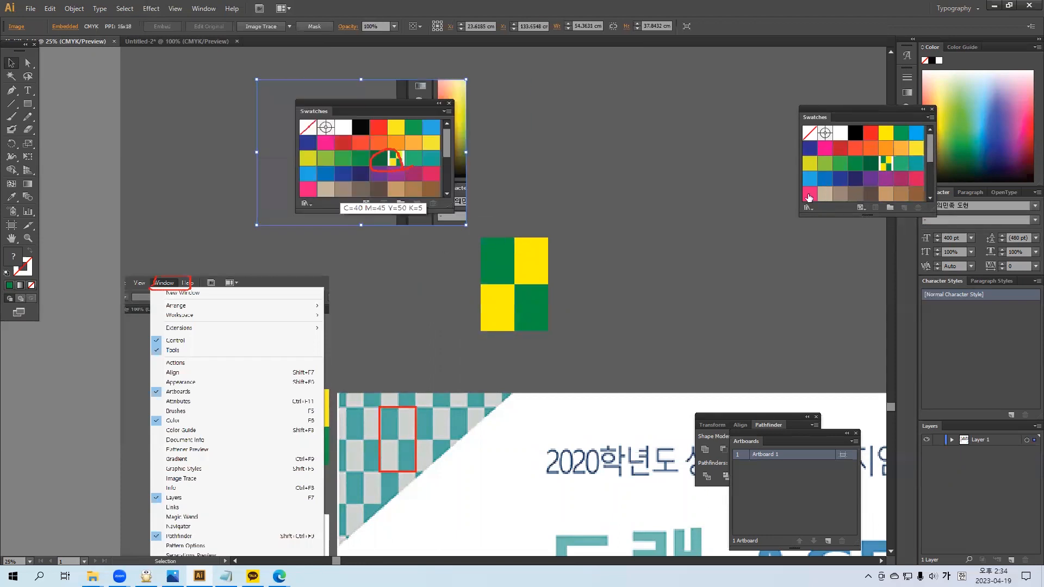
pyautogui.click(642, 269)
pyautogui.moveTo(643, 269); pyautogui.dragTo(519, 310)
# Draw a green square about 43.7 cm wide beside the checker block and delete its upper right corner point to leave a triangle.
pyautogui.click(27, 106)
pyautogui.moveTo(446, 113)
pyautogui.mouseDown()
pyautogui.moveTo(618, 268)
pyautogui.moveTo(615, 281)
pyautogui.mouseUp()
pyautogui.click(28, 63)
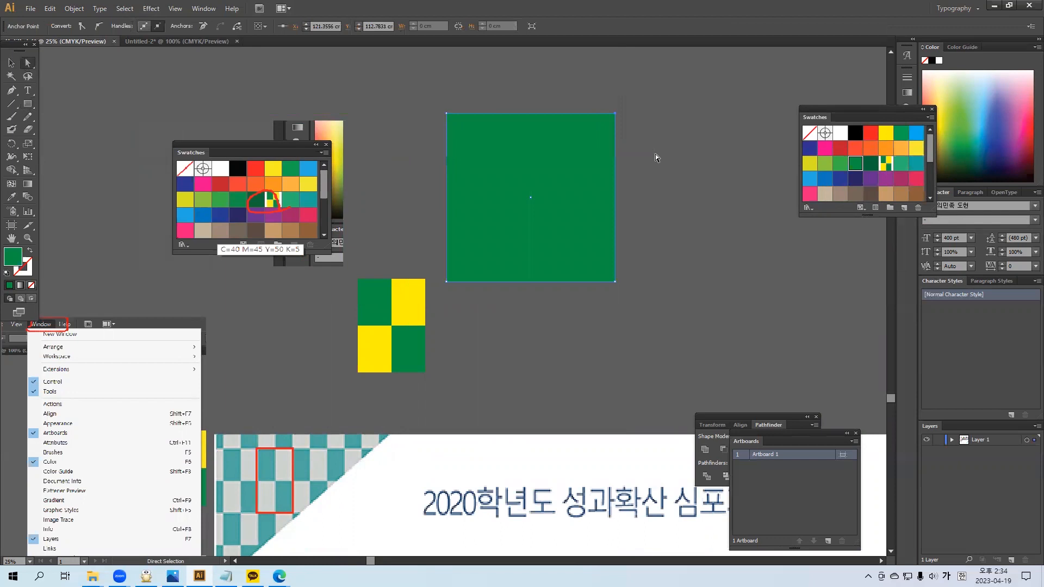
pyautogui.press('Delete')
# Move the triangle slightly up and to the right and fill it with the checker pattern swatch.
pyautogui.click(11, 62)
pyautogui.click(434, 92)
pyautogui.moveTo(498, 197); pyautogui.dragTo(571, 164)
pyautogui.click(883, 166)
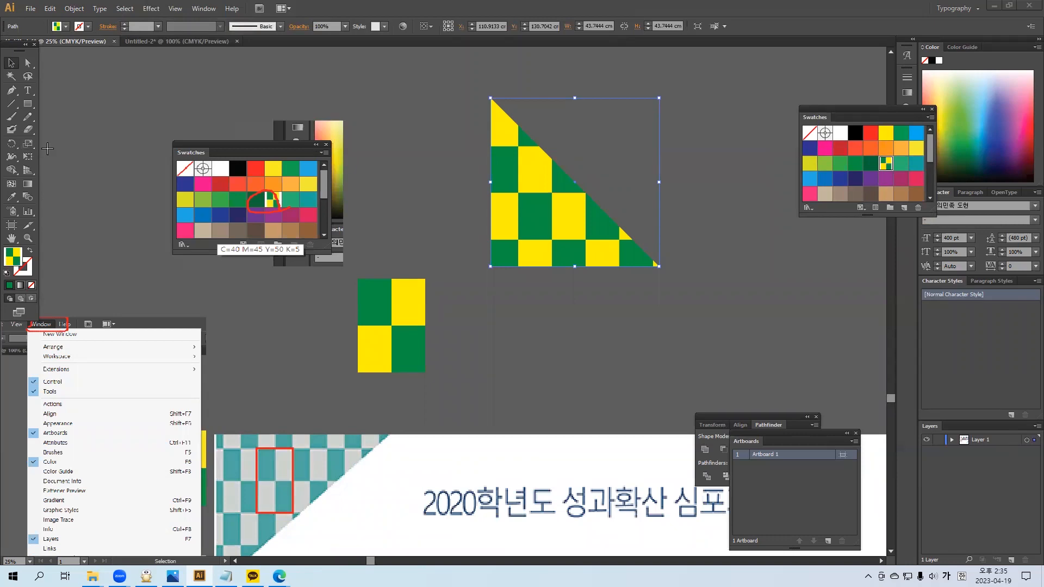
# Capture the Scale tool's icon with the screen-capture tool, mark it in red, and close the capture window.
pyautogui.hotkey('ctrl', 'shift', 'c')
pyautogui.moveTo(4, 134); pyautogui.dragTo(39, 152)
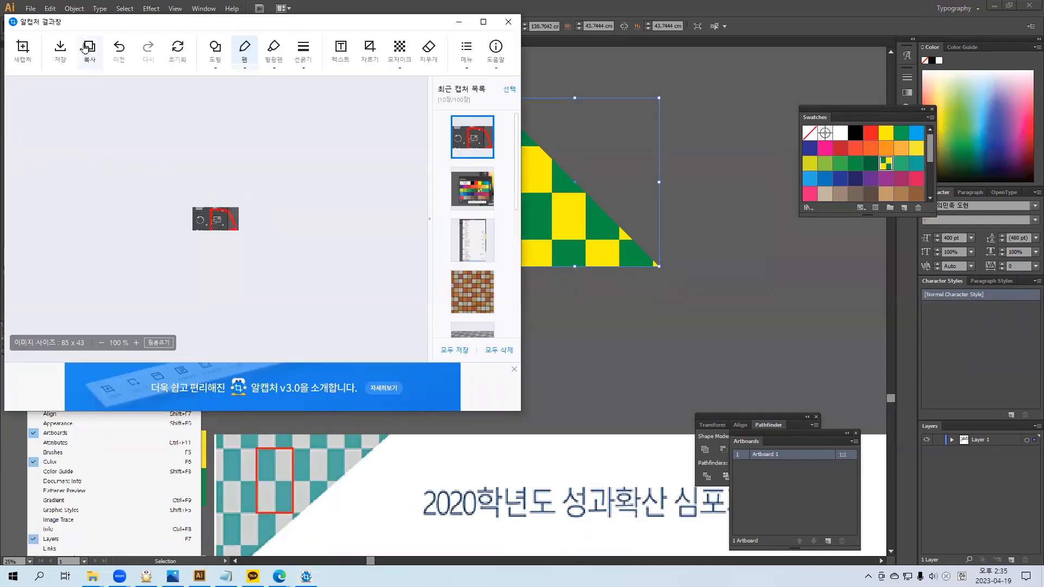
pyautogui.click(508, 22)
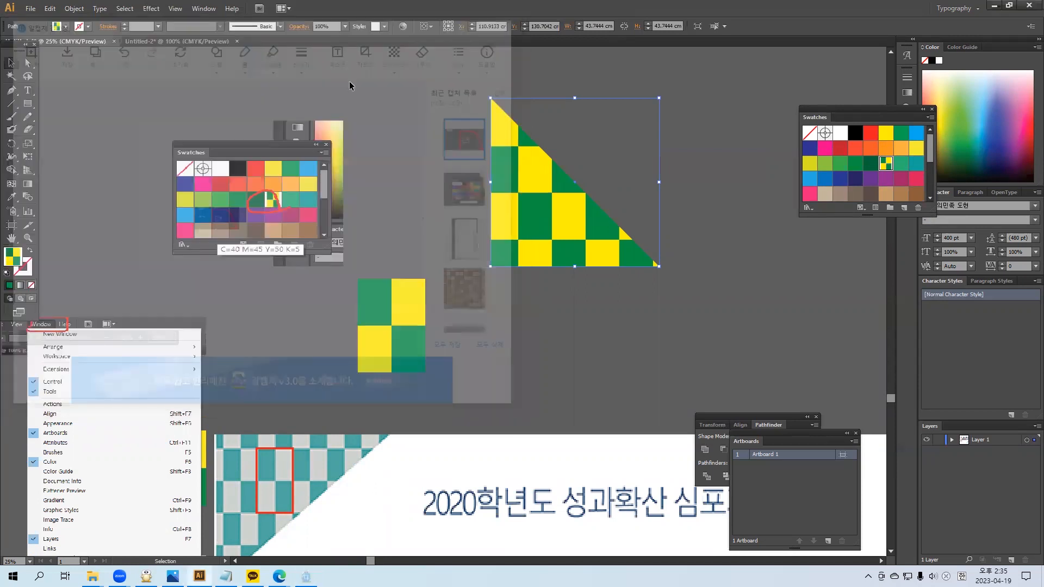
# Paste the Scale tool capture above the Swatches capture, enlarge it, and deselect it.
pyautogui.click(421, 139)
pyautogui.scroll(5, 424, 163)
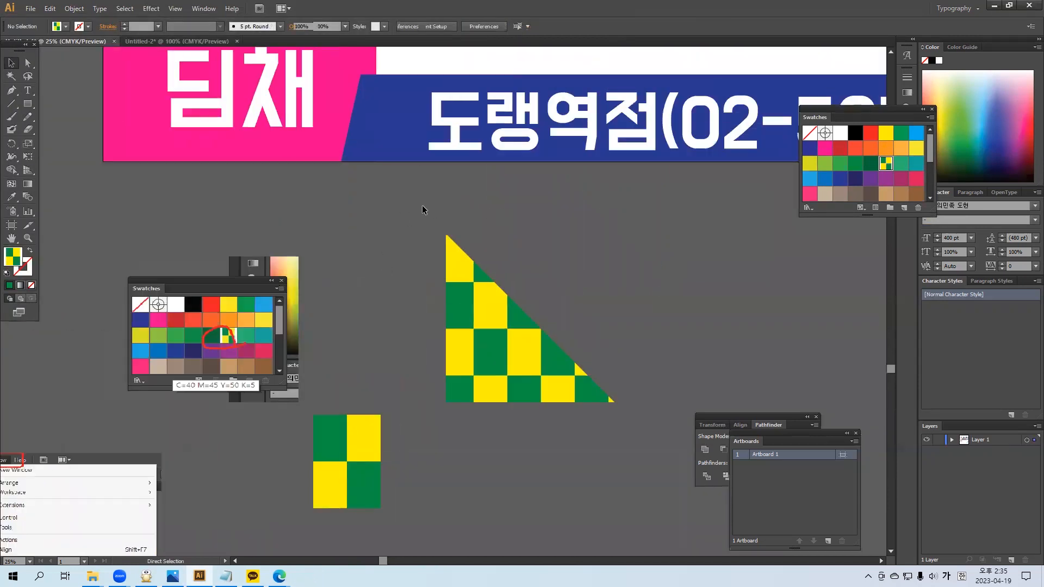
pyautogui.hotkey('ctrl', 'v')
pyautogui.moveTo(444, 302); pyautogui.dragTo(403, 244)
pyautogui.click(585, 213)
# Move the patterned triangle to the right and turn off Transform Objects in its Scale options.
pyautogui.moveTo(505, 341); pyautogui.dragTo(582, 327)
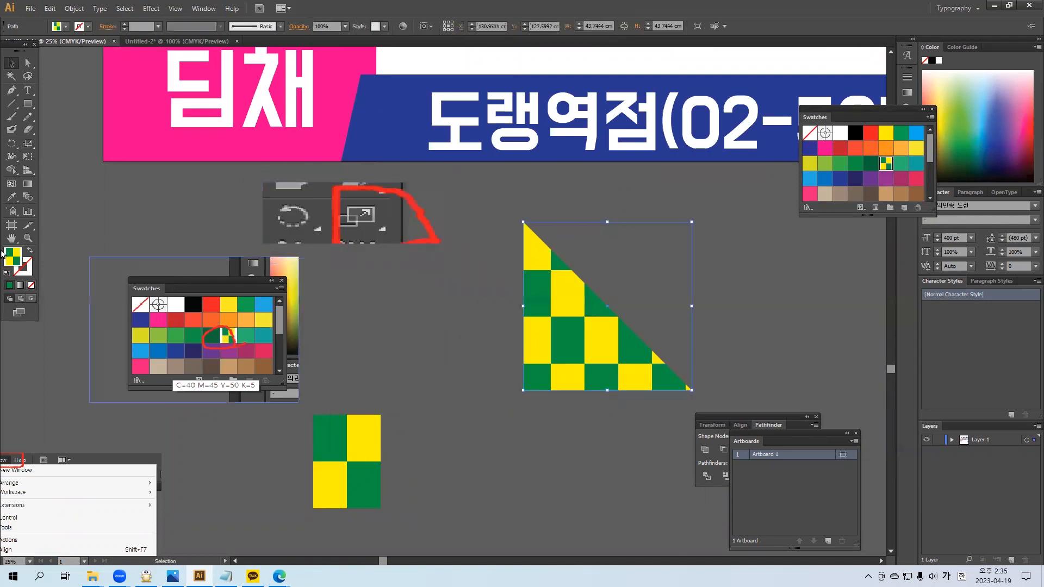
pyautogui.doubleClick(28, 144)
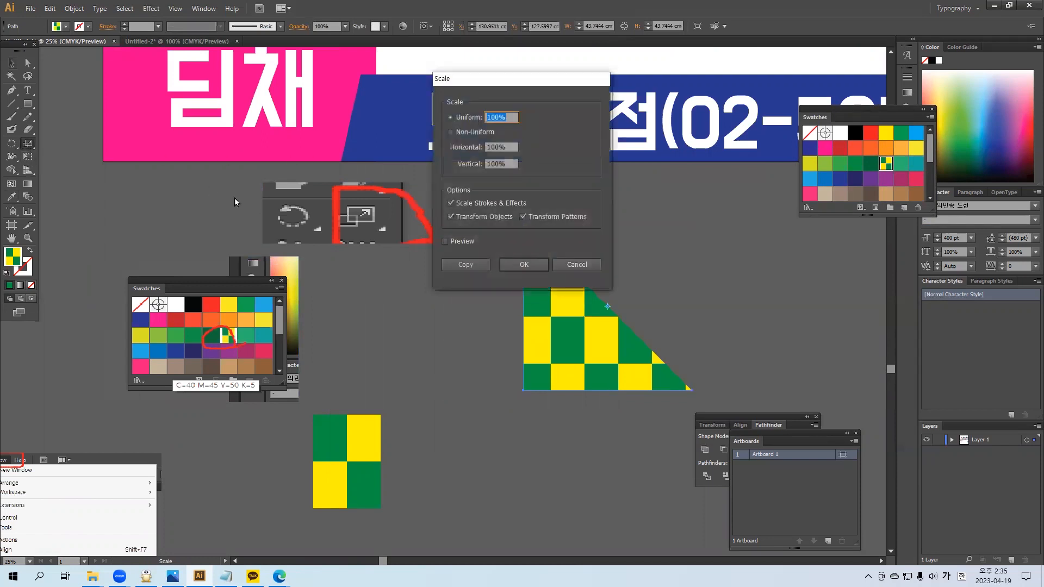
pyautogui.click(450, 217)
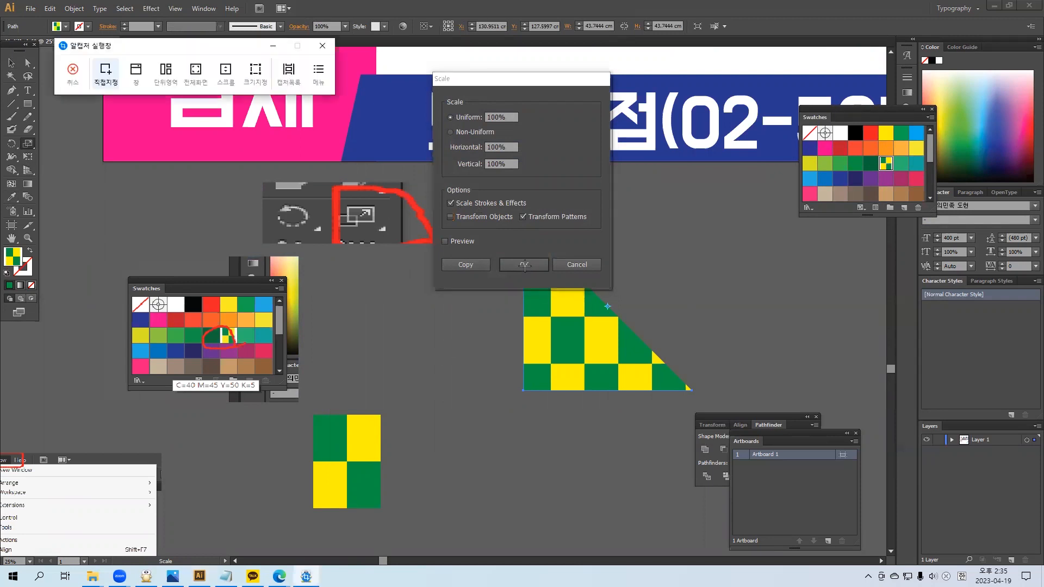
# Capture the Scale dialog, mark its Transform Objects and Transform Patterns options in red, and leave both windows without scaling.
pyautogui.hotkey('ctrl', 'shift', 'd')
pyautogui.moveTo(603, 274); pyautogui.dragTo(630, 286)
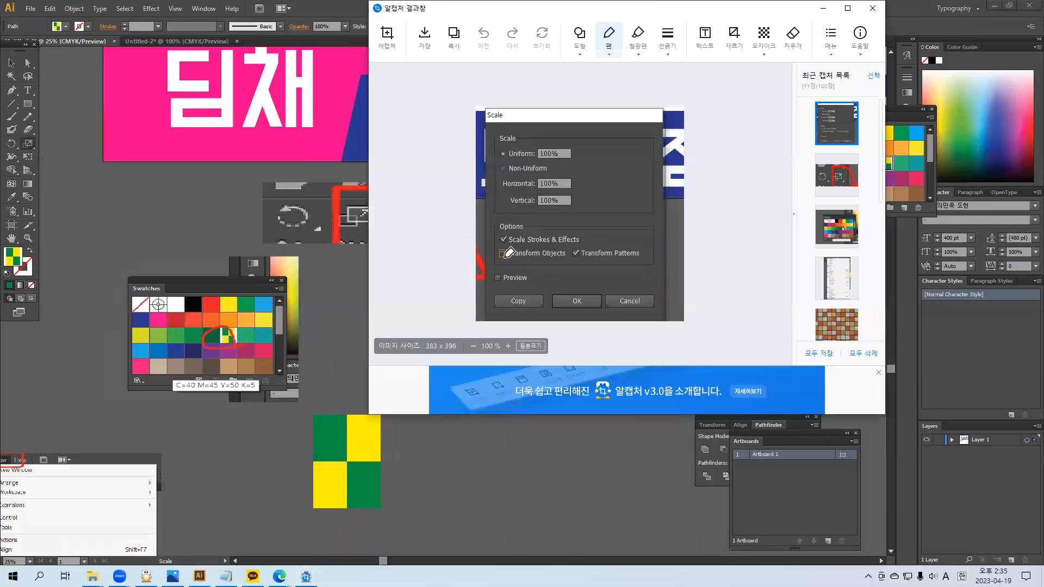
pyautogui.moveTo(493, 264)
pyautogui.mouseDown()
pyautogui.moveTo(568, 266)
pyautogui.moveTo(570, 250)
pyautogui.moveTo(642, 262)
pyautogui.mouseUp()
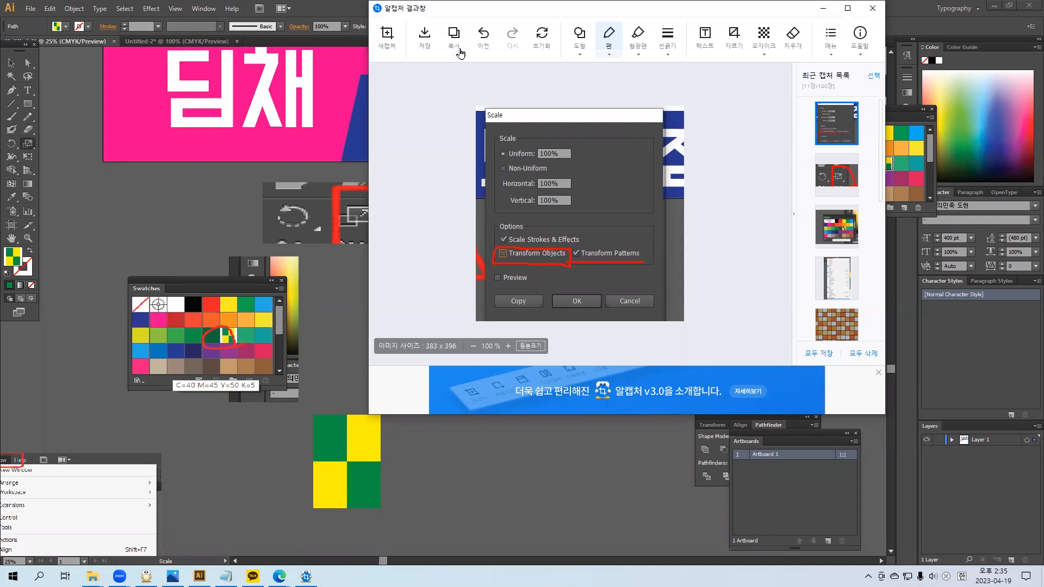
pyautogui.click(872, 8)
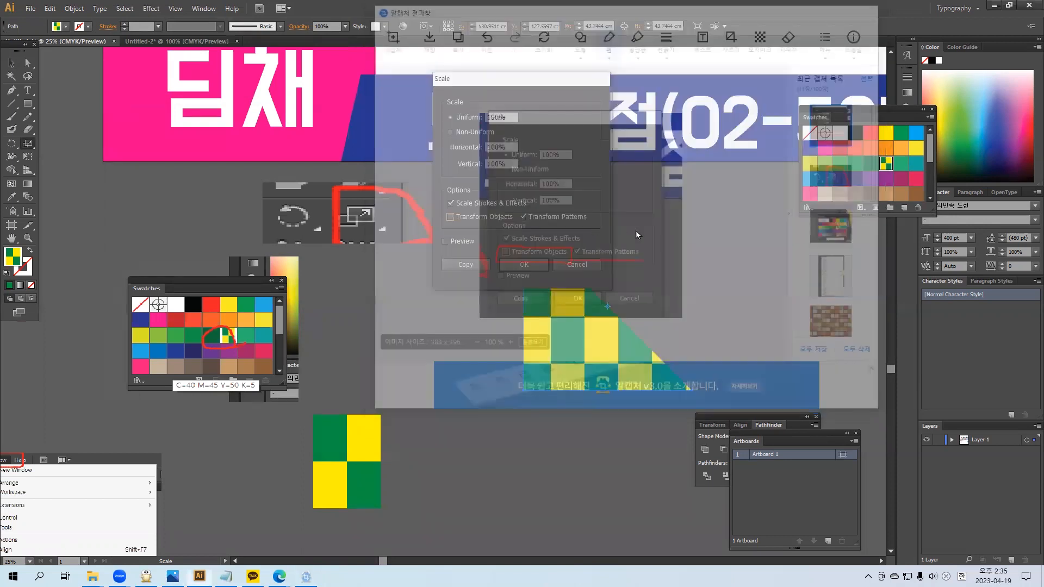
pyautogui.click(575, 264)
# Paste the Scale dialog capture, enlarge it to about 52.7 by 48.9 cm, and place it beside the Scale tool capture.
pyautogui.click(12, 61)
pyautogui.click(643, 247)
pyautogui.moveTo(575, 301); pyautogui.dragTo(759, 303)
pyautogui.hotkey('ctrl', 'v')
pyautogui.moveTo(438, 316); pyautogui.dragTo(441, 250)
pyautogui.moveTo(332, 201); pyautogui.dragTo(300, 202)
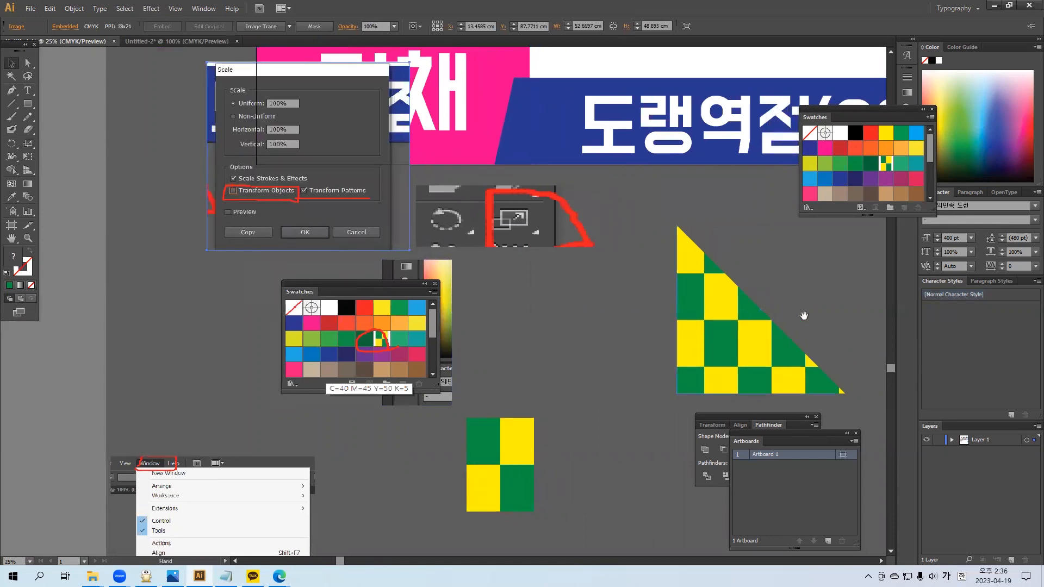
# Try scaling the triangle together with its pattern uniformly to 50%, and undo it.
pyautogui.moveTo(800, 316); pyautogui.dragTo(739, 316)
pyautogui.click(739, 315)
pyautogui.click(707, 318)
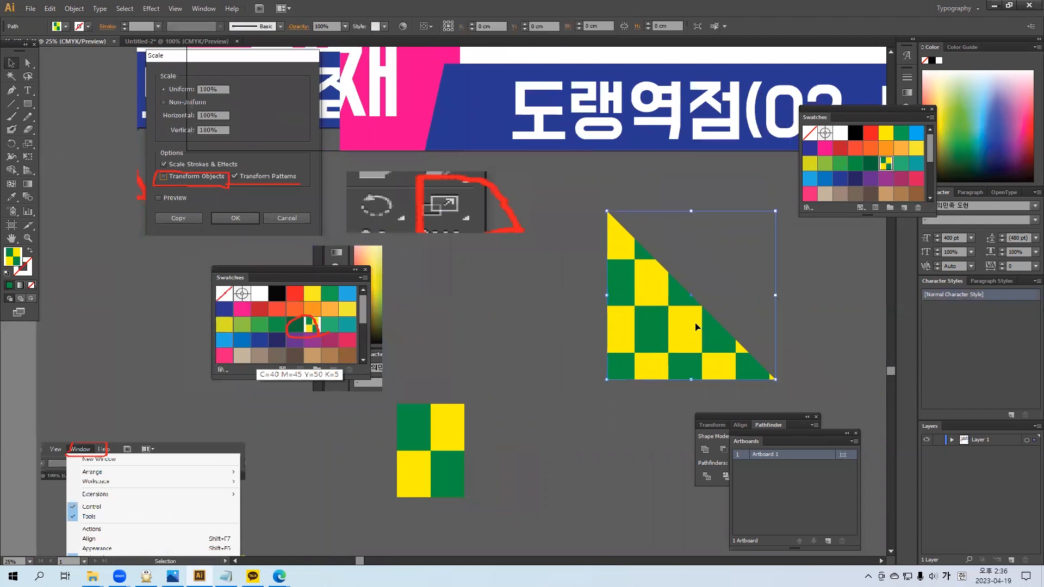
pyautogui.doubleClick(30, 144)
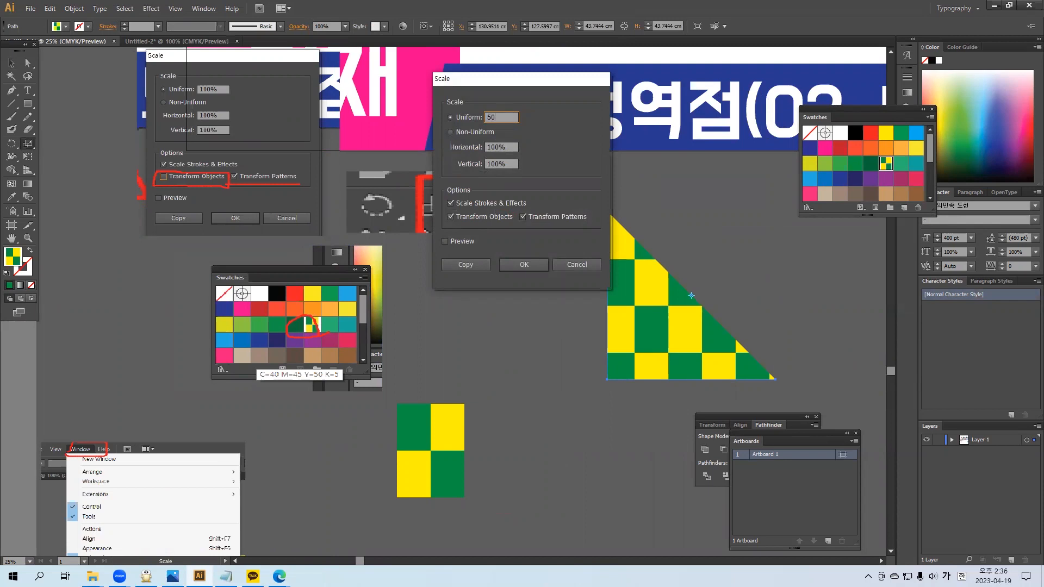
pyautogui.click(511, 265)
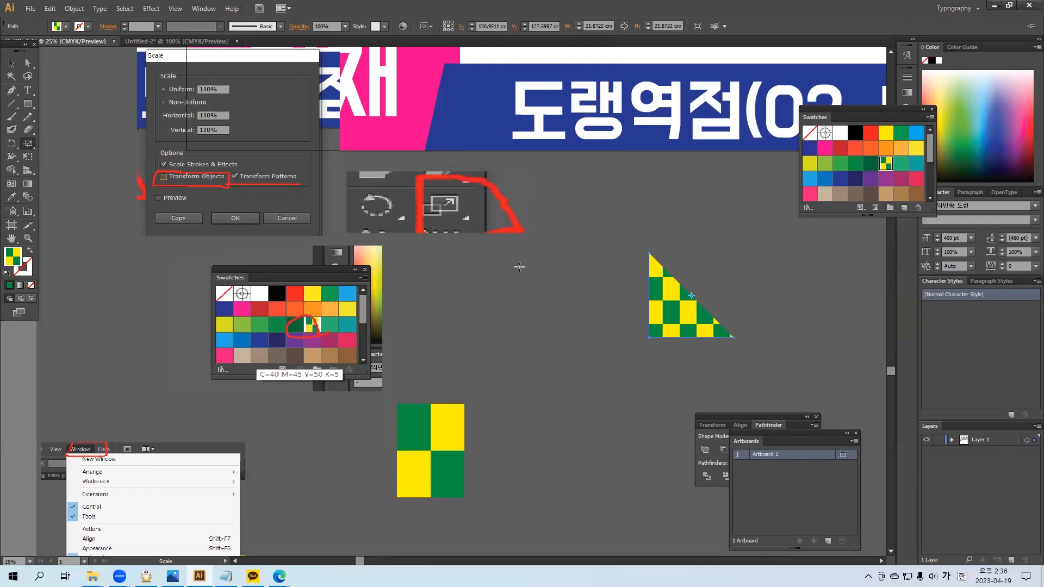
pyautogui.hotkey('ctrl', 'd')
# Try scaling only the triangle's pattern uniformly to 50% with Transform Objects off, and undo it.
pyautogui.click(13, 63)
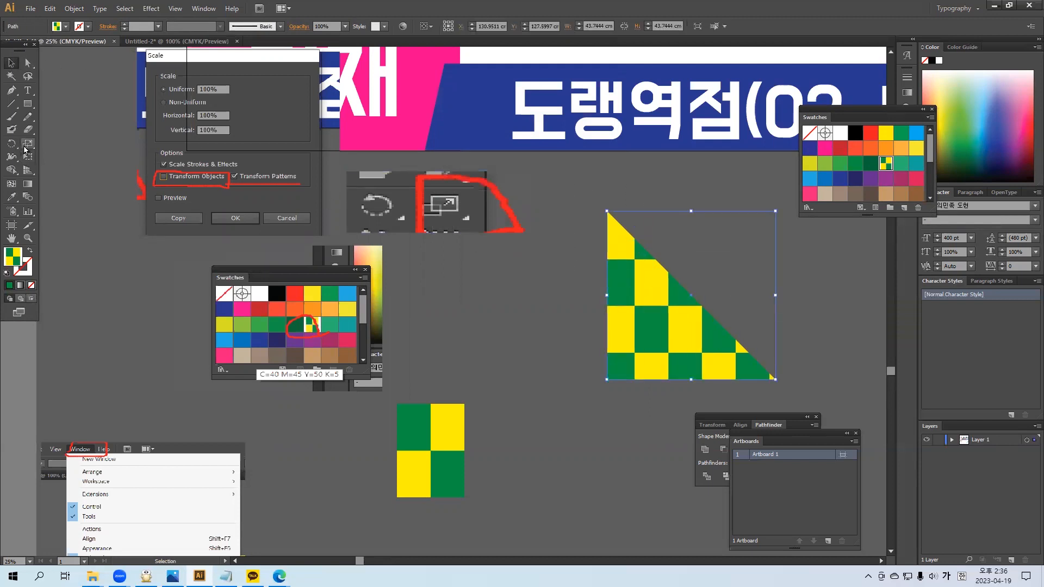
pyautogui.doubleClick(28, 143)
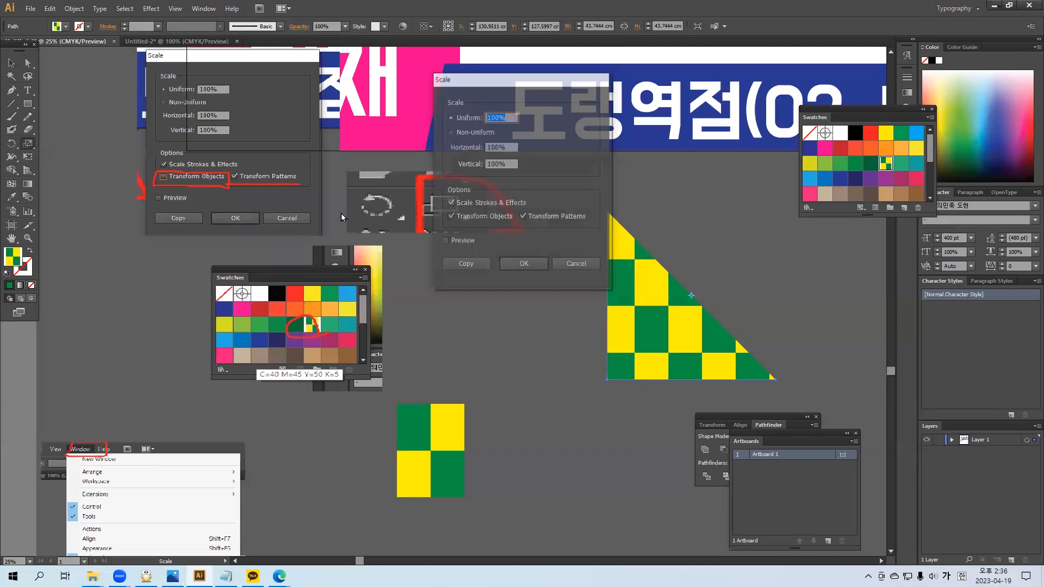
pyautogui.click(452, 216)
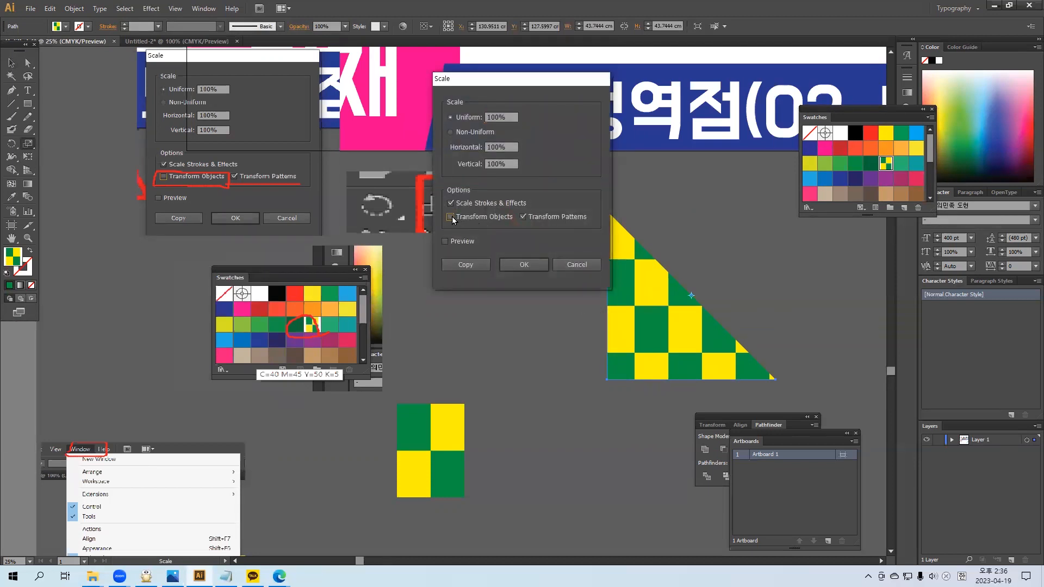
pyautogui.click(450, 118)
pyautogui.write('50')
pyautogui.click(523, 264)
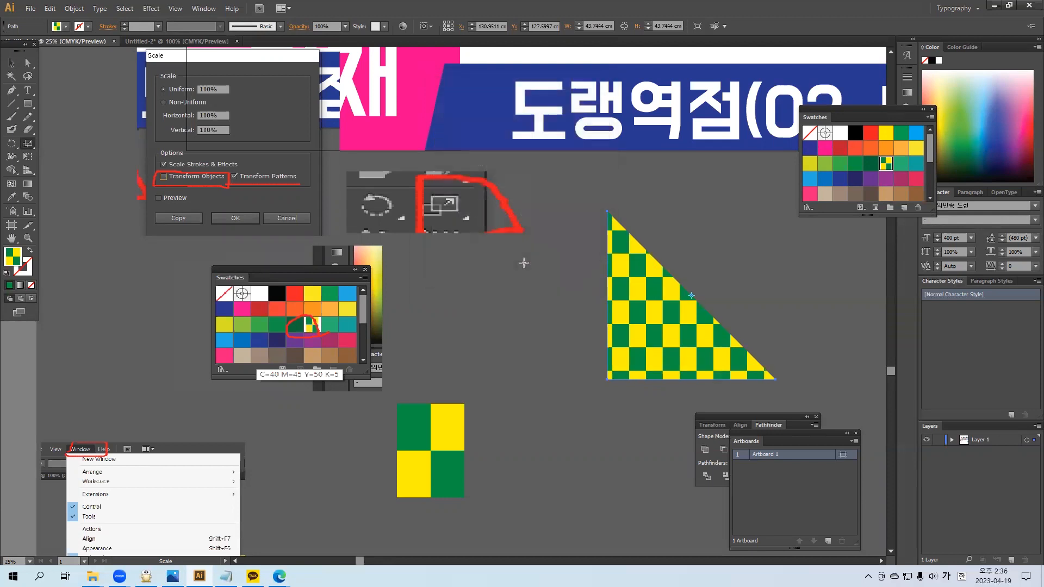
pyautogui.hotkey('ctrl', 'z')
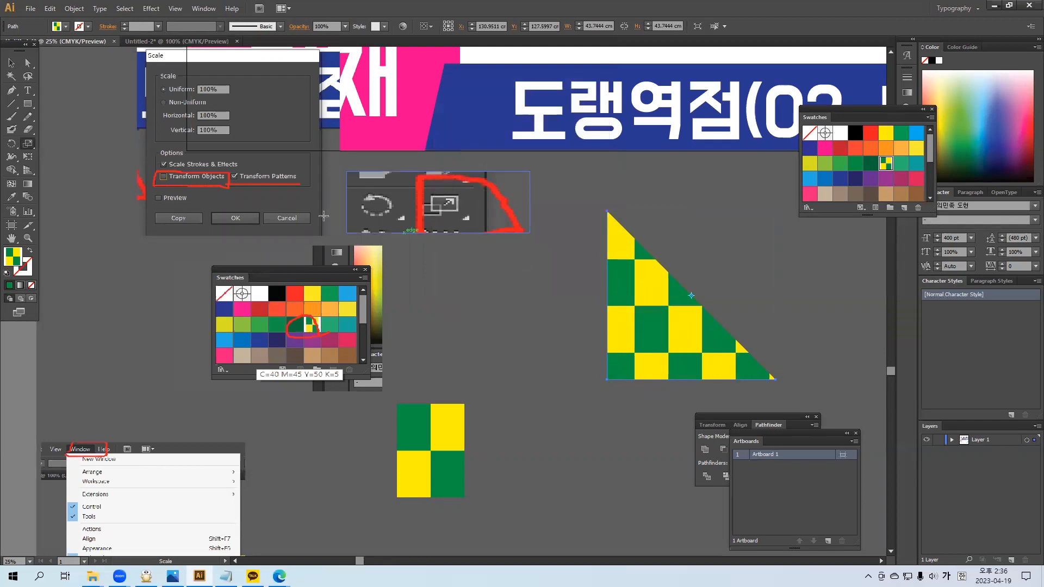
pyautogui.doubleClick(28, 143)
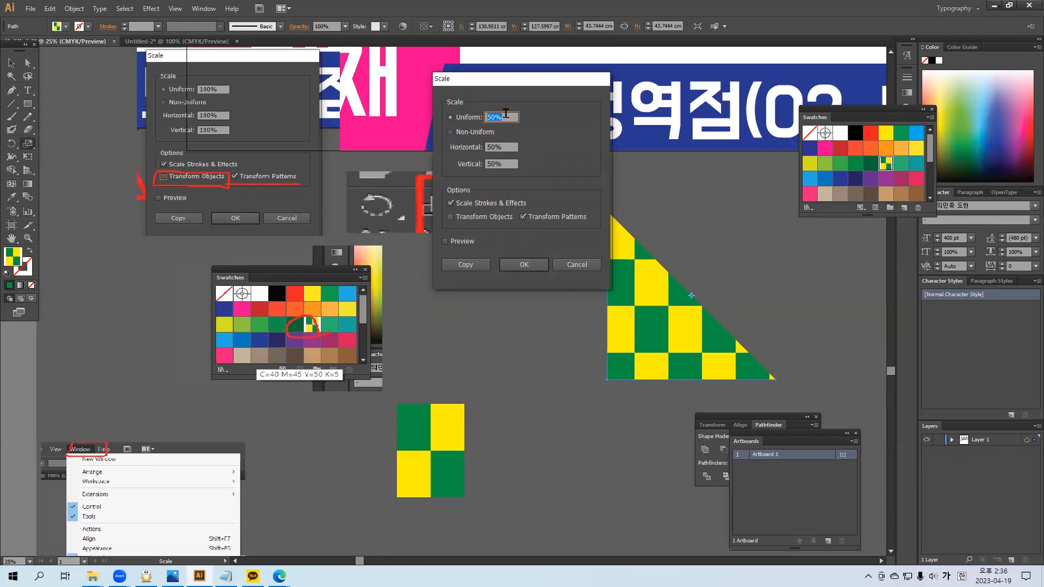
pyautogui.write('20')
pyautogui.click(568, 266)
# Enlarge only the pattern inside the triangle uniformly, keeping the shape's size, and deselect it.
pyautogui.press('v')
pyautogui.moveTo(664, 184); pyautogui.dragTo(707, 318)
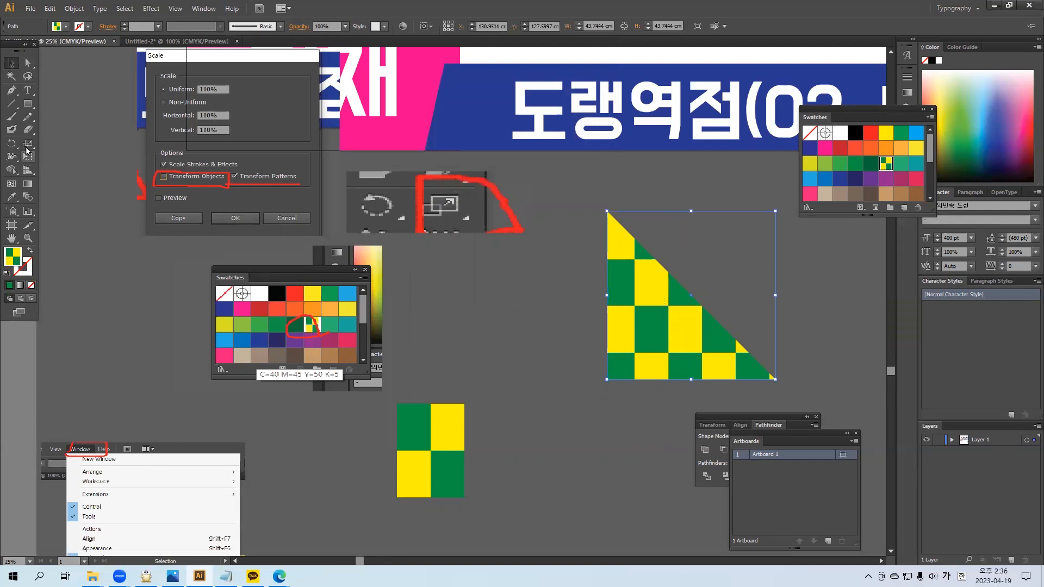
pyautogui.doubleClick(27, 146)
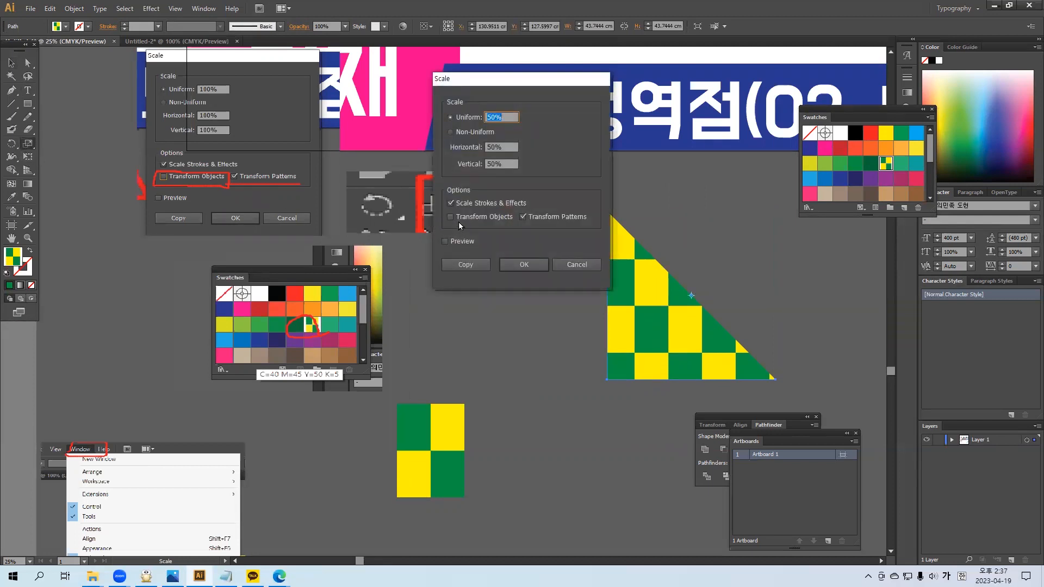
pyautogui.write('40')
pyautogui.click(524, 264)
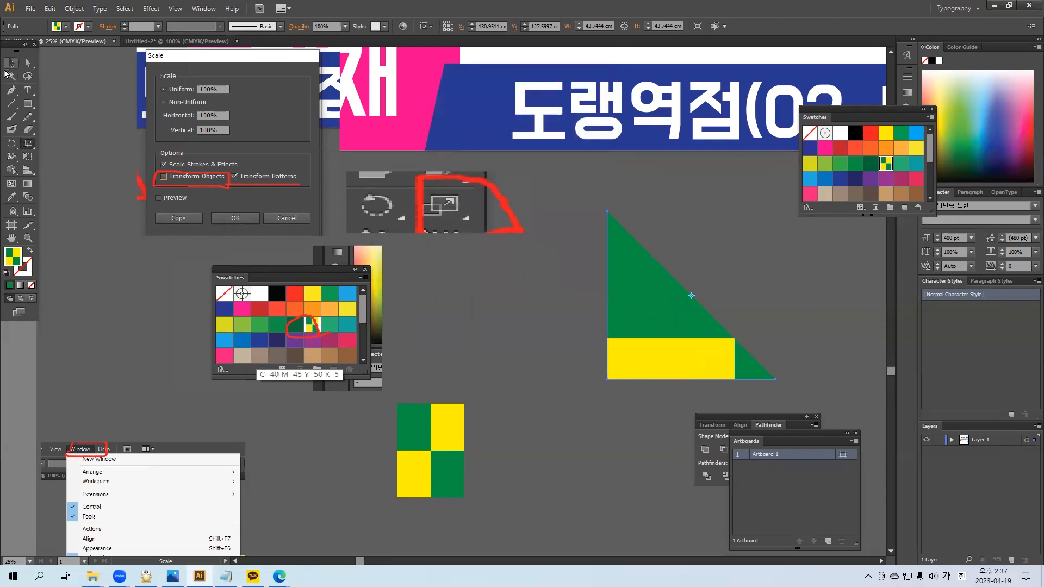
pyautogui.click(10, 64)
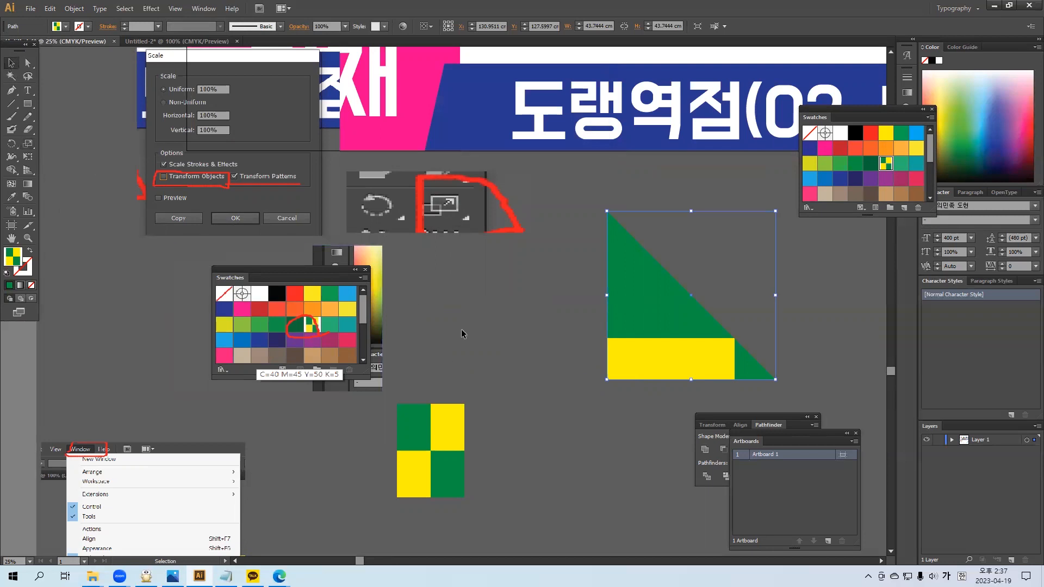
pyautogui.click(417, 323)
# Reposition the Swatches panel and select the checker-filled triangle.
pyautogui.moveTo(850, 111); pyautogui.dragTo(723, 123)
pyautogui.moveTo(707, 173); pyautogui.dragTo(755, 132)
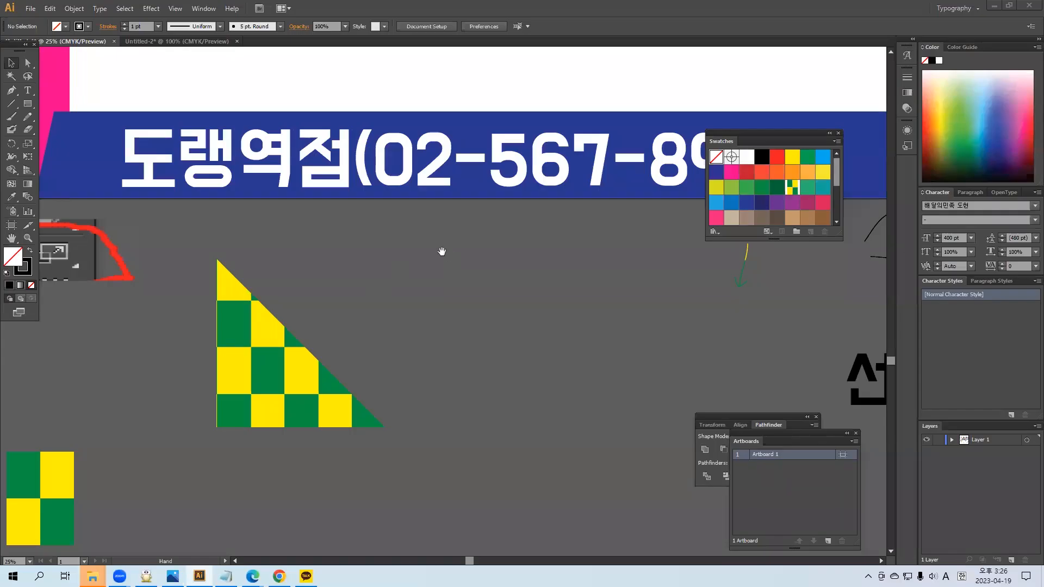
pyautogui.moveTo(387, 336); pyautogui.dragTo(576, 193)
pyautogui.click(495, 233)
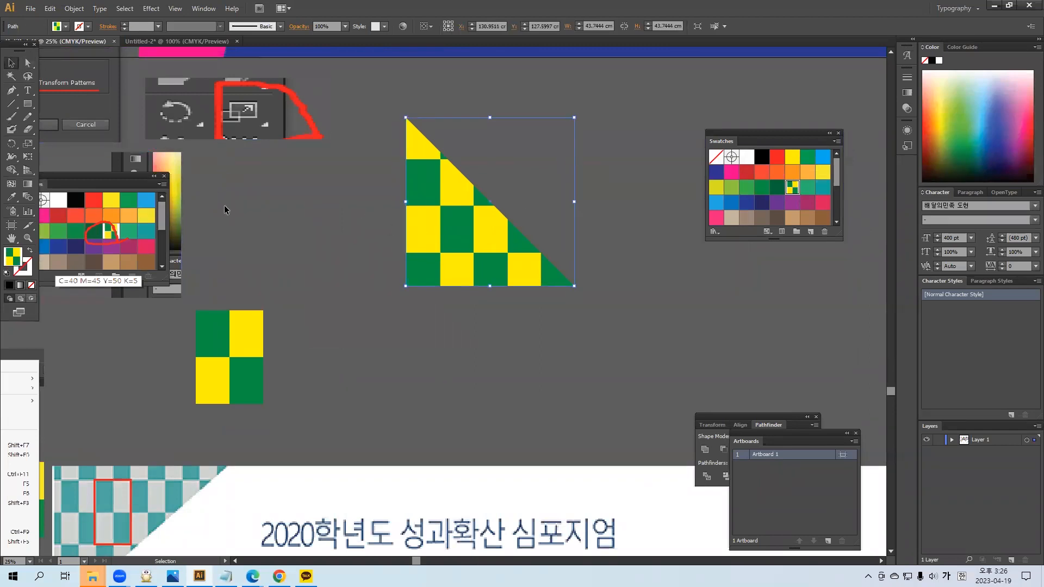
# Capture the Selection tool's icon, paste it below the triangle, and enlarge it to about 15.5 cm wide.
pyautogui.hotkey('ctrl', 'shift', 'c')
pyautogui.moveTo(0, 53); pyautogui.dragTo(26, 71)
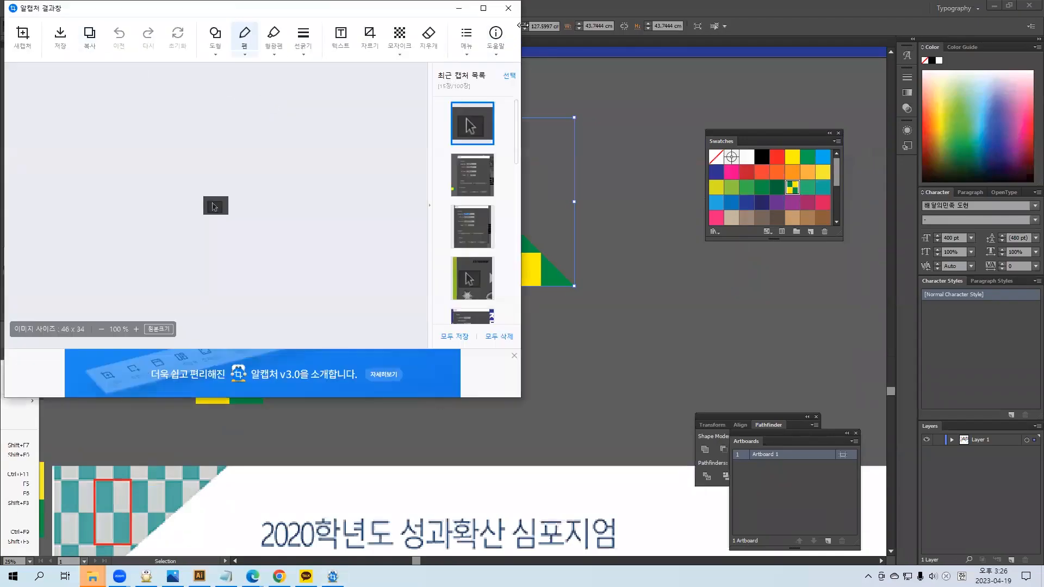
pyautogui.click(508, 7)
pyautogui.hotkey('ctrl', 'v')
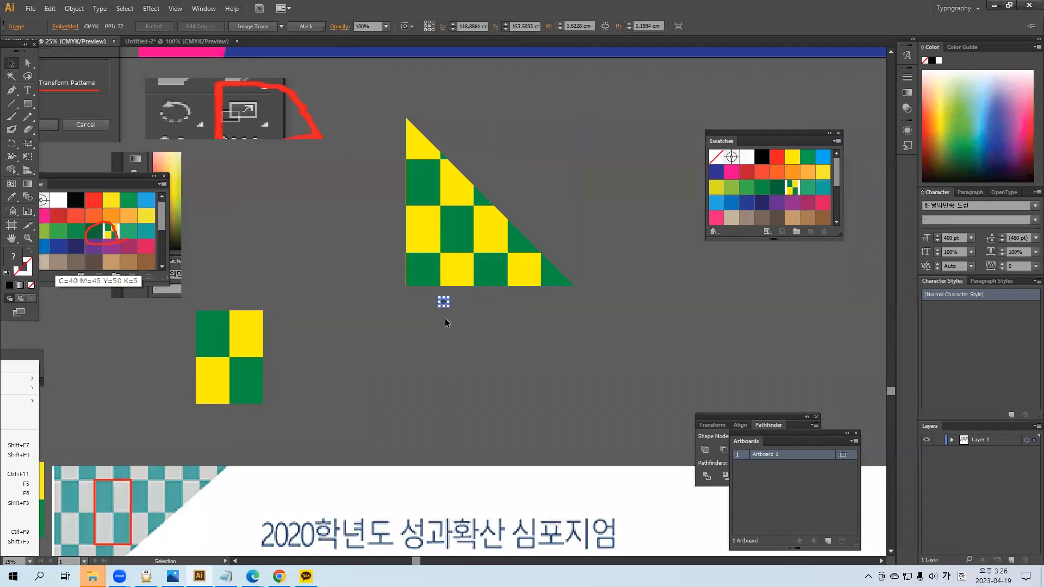
pyautogui.moveTo(450, 309); pyautogui.dragTo(509, 342)
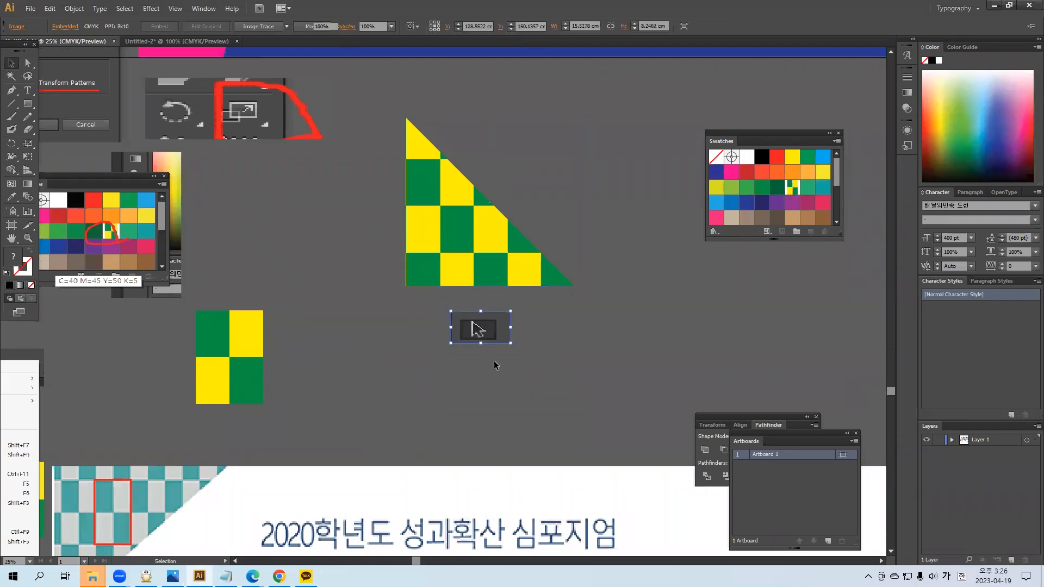
# Add the text label "선택툴(이동툴)" beside the Selection tool capture.
pyautogui.click(493, 361)
pyautogui.click(27, 90)
pyautogui.click(501, 390)
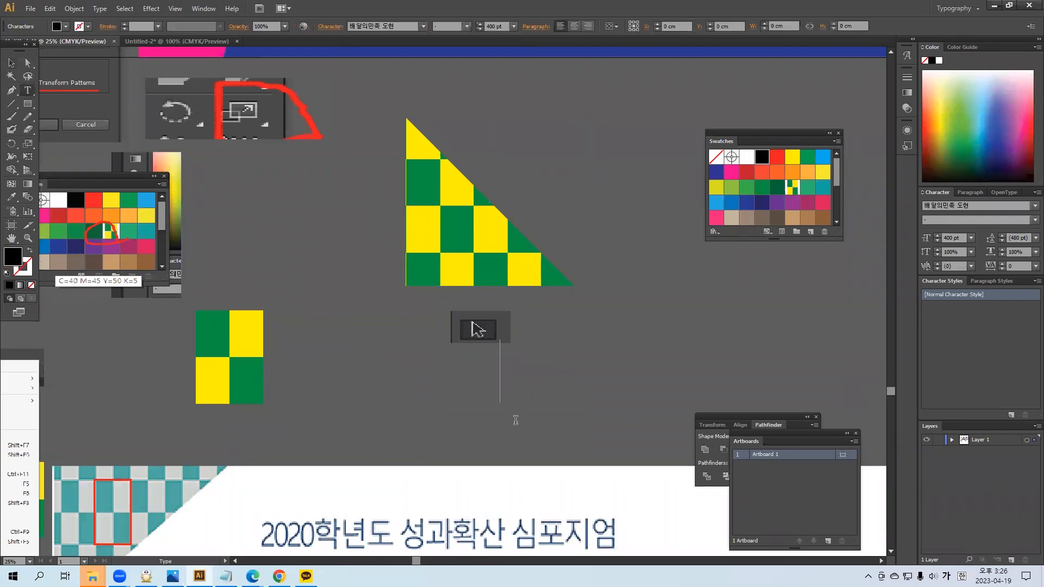
pyautogui.write('사ㄴ택툴')
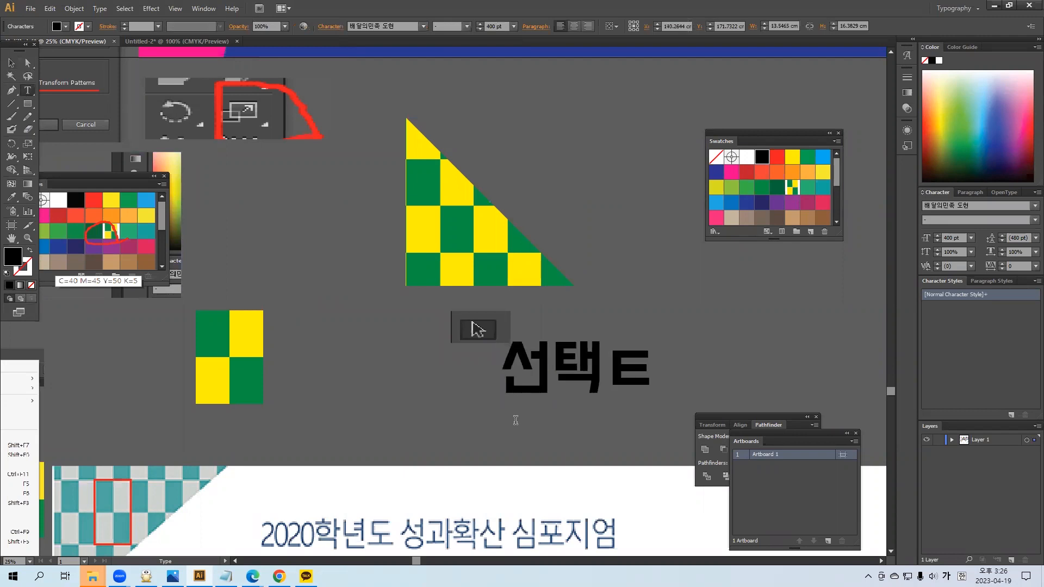
pyautogui.write('(이동툴)')
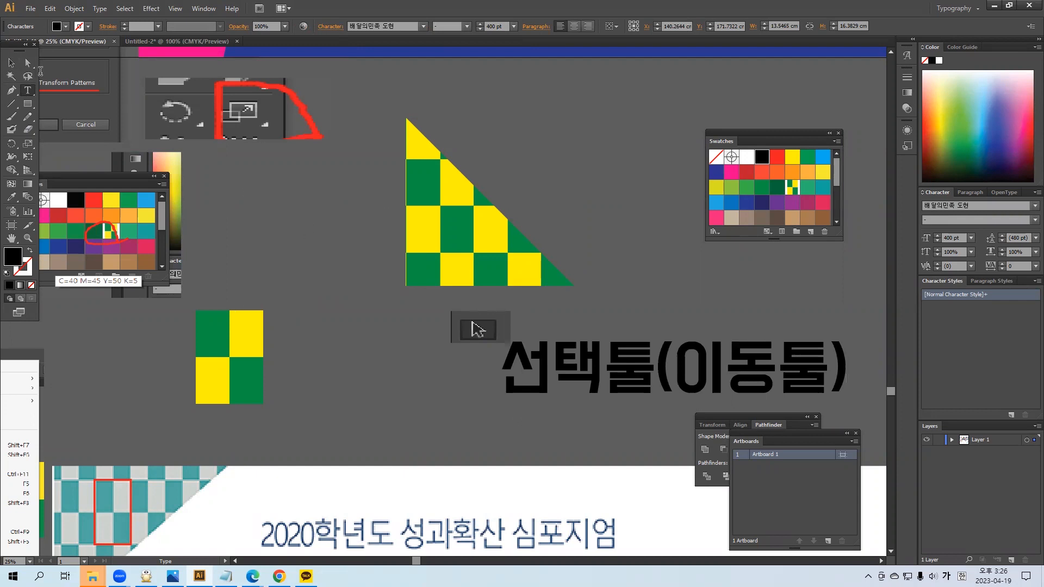
# Shift only the triangle's pattern with the Move command, setting the horizontal offset to 87.5 cm.
pyautogui.click(11, 63)
pyautogui.click(405, 177)
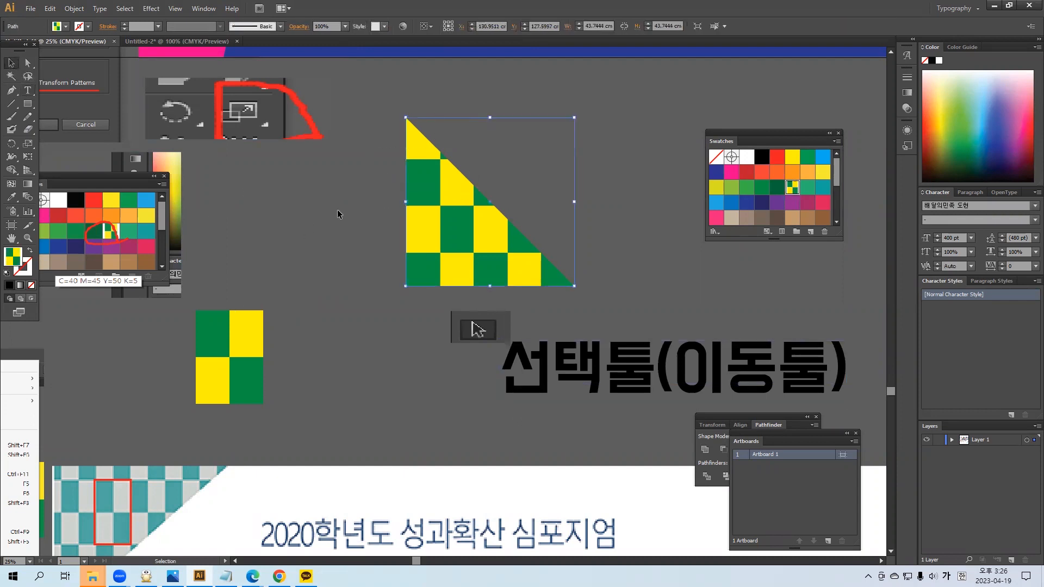
pyautogui.doubleClick(10, 61)
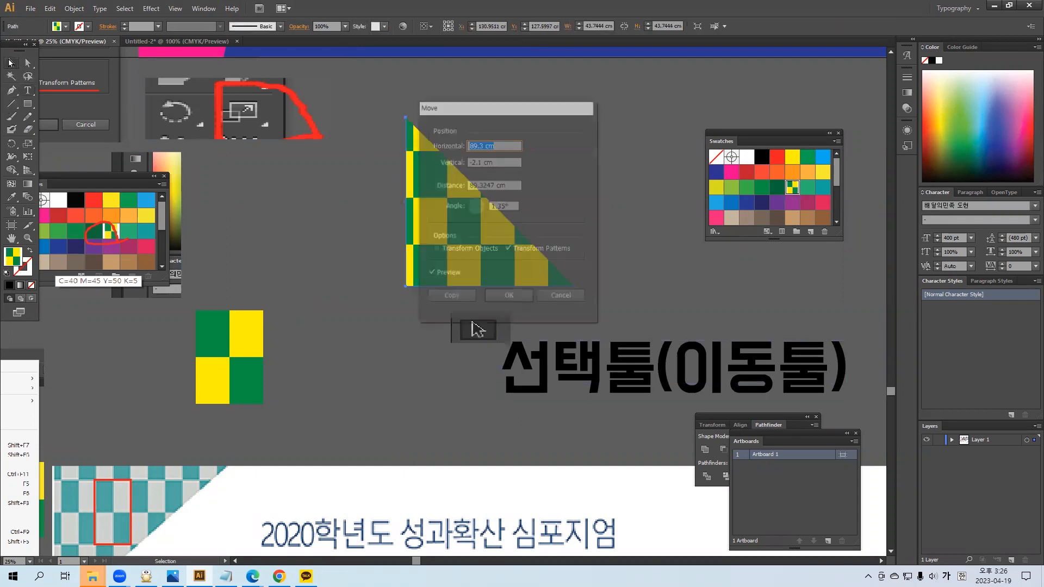
pyautogui.moveTo(496, 110); pyautogui.dragTo(597, 72)
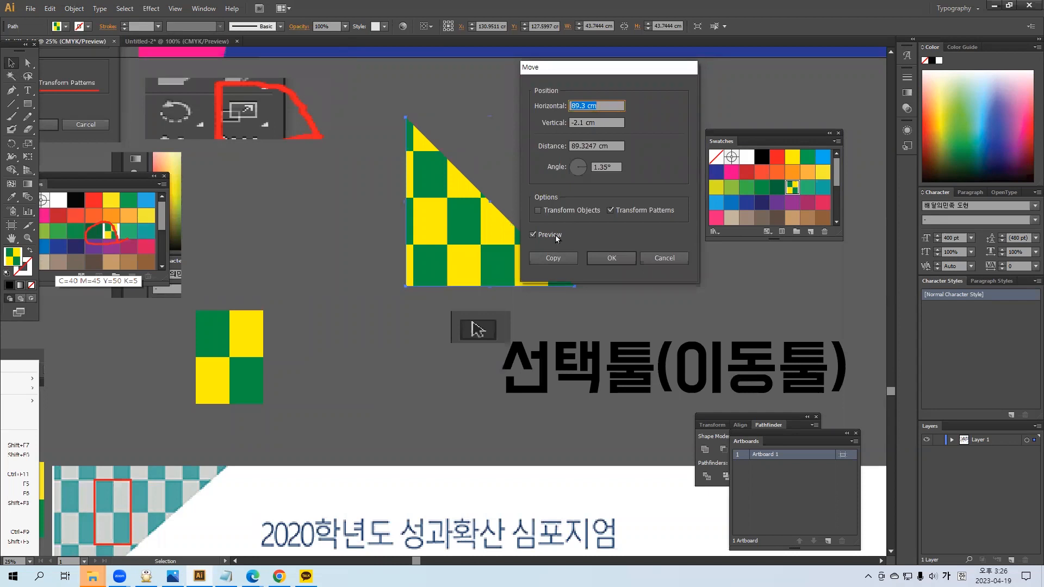
pyautogui.click(612, 106)
pyautogui.press('Down')
pyautogui.press('Down')
pyautogui.press('Down')
pyautogui.press('Down')
pyautogui.press('Down')
pyautogui.press('Down')
pyautogui.press('Down')
pyautogui.press('Down')
pyautogui.press('Down')
pyautogui.press('Down')
pyautogui.press('Down')
pyautogui.press('Down')
pyautogui.press('Down')
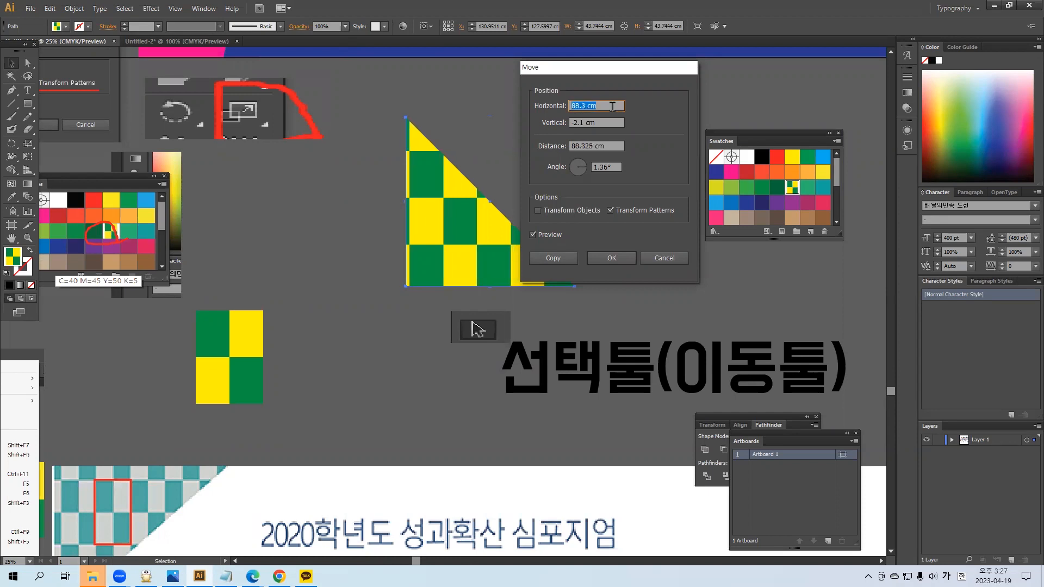
pyautogui.press('Down')
pyautogui.press('Down')
pyautogui.press('Down')
pyautogui.press('Down')
pyautogui.press('Down')
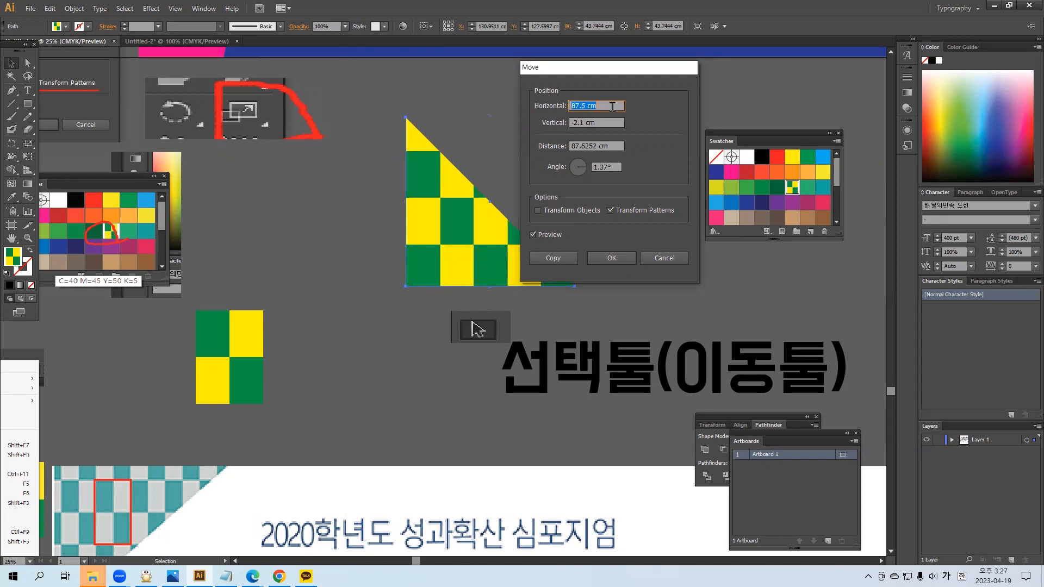
# Set the pattern's vertical offset to -2.2 cm.
pyautogui.click(609, 123)
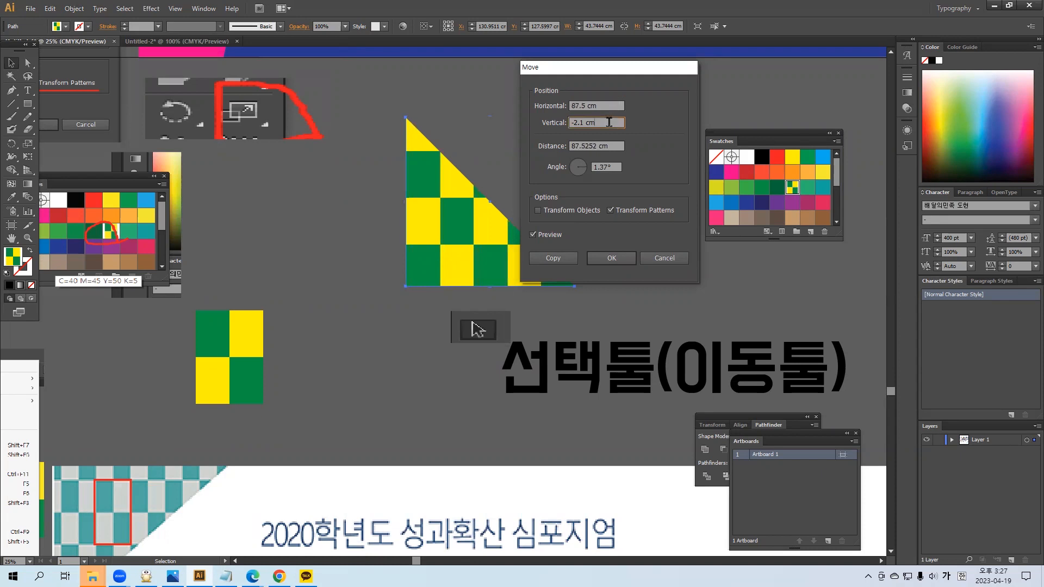
pyautogui.doubleClick(609, 122)
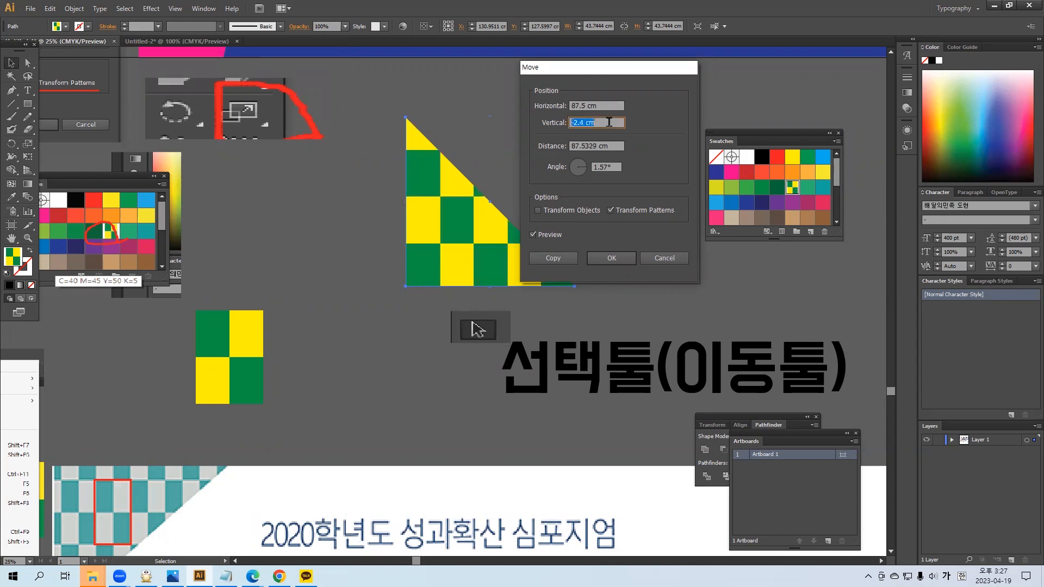
pyautogui.press('Down')
pyautogui.hotkey('alt', 'Tab')
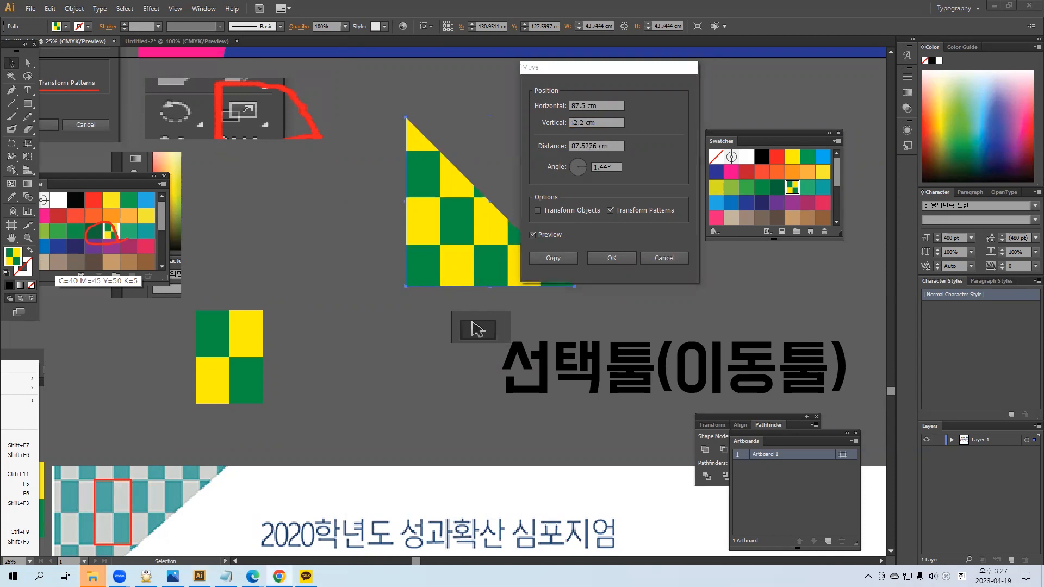